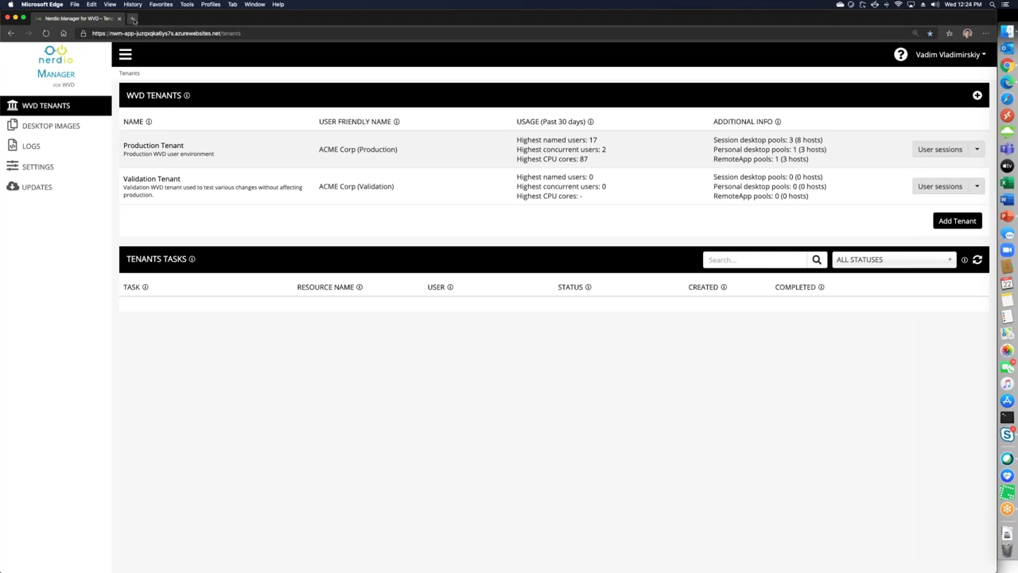
Open a new Edge tab and load azuremarketplace.microsoft.com
{"action": "left_click", "coordinate": [133, 18]}
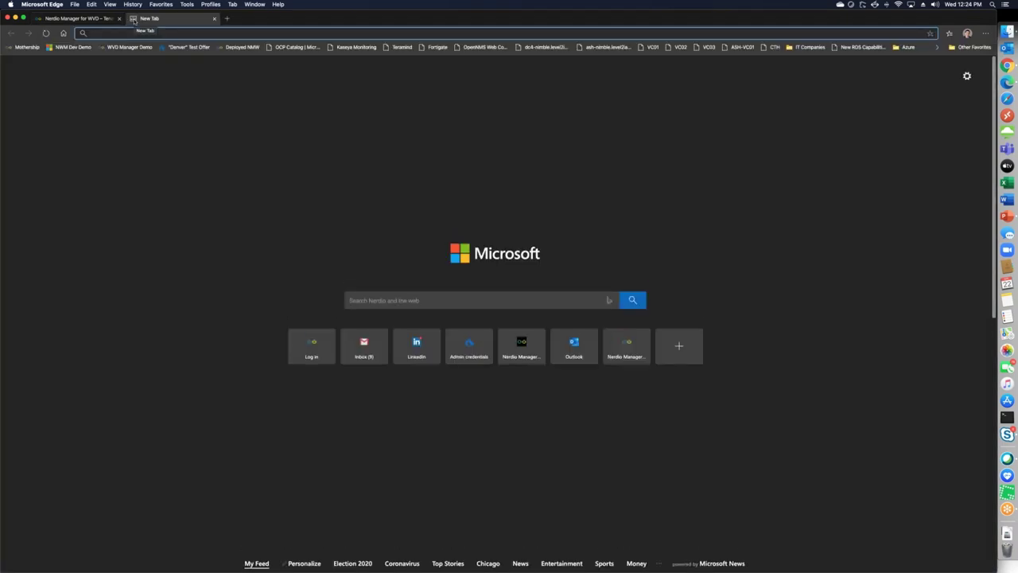
{"action": "key", "text": "BackSpace"}
{"action": "key", "text": "BackSpace"}
{"action": "type", "text": "azuremarketplace.microsoft.com"}
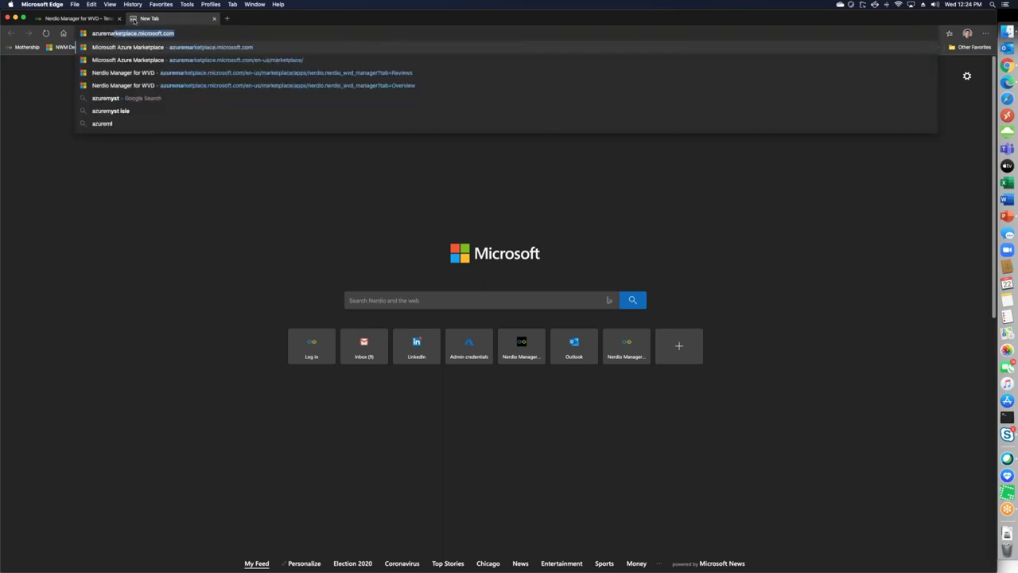
{"action": "key", "text": "Return"}
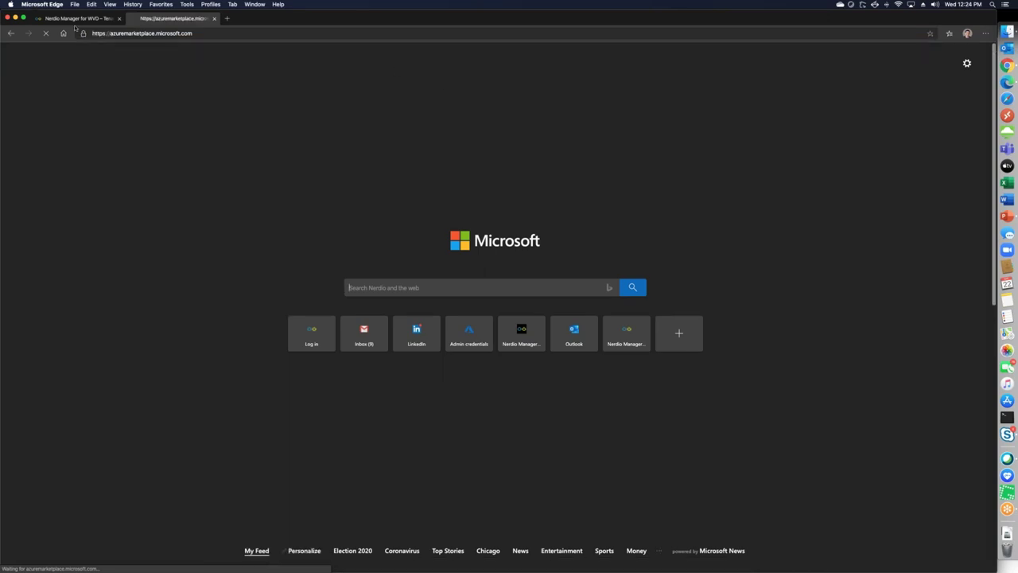
Search Marketplace for 'Nerdio', pick Nerdio Manager for WVD, and continue to the Azure portal
{"action": "type", "text": "Nerd"}
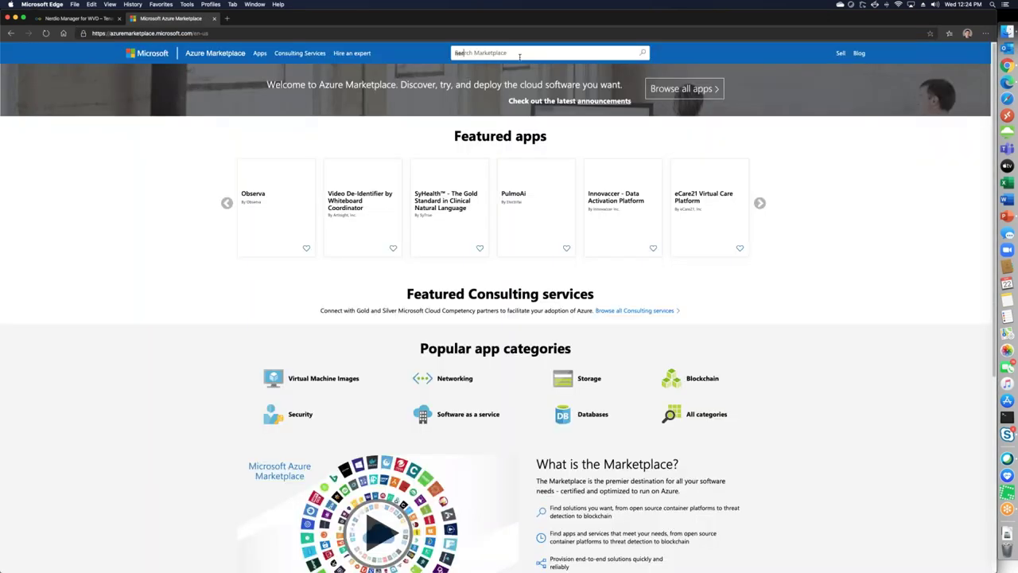
{"action": "type", "text": "io"}
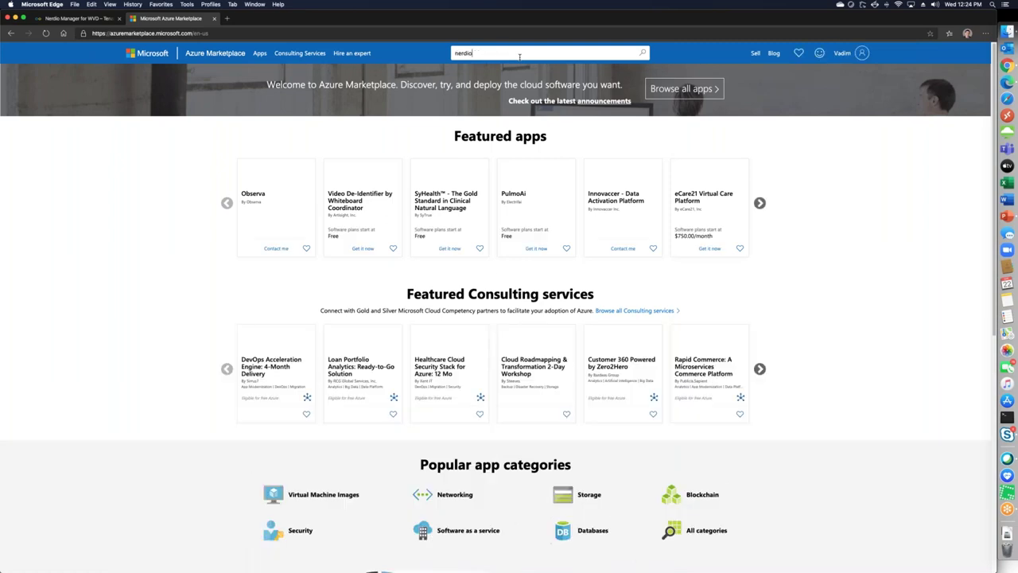
{"action": "left_click", "coordinate": [573, 117]}
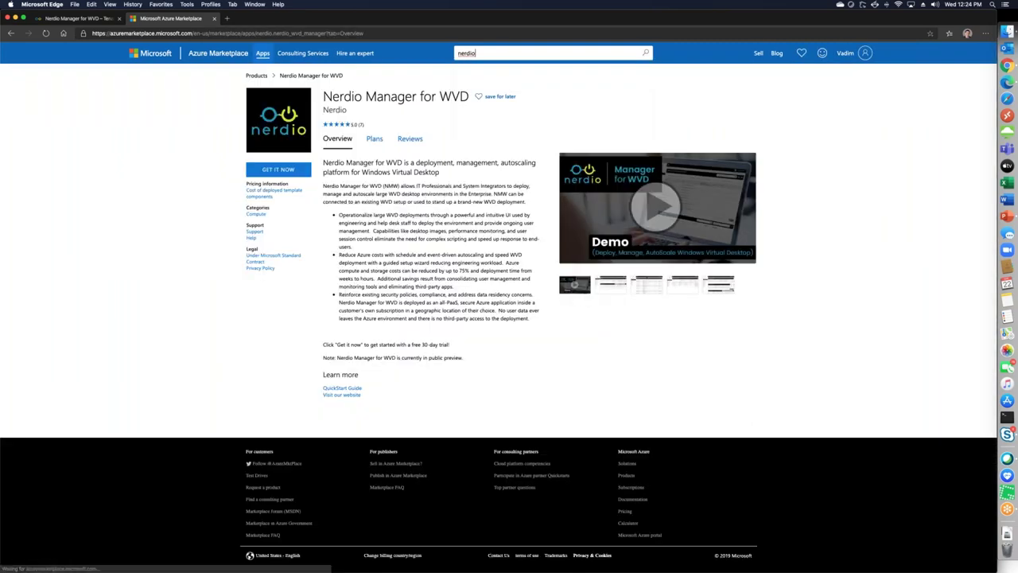
{"action": "left_click", "coordinate": [288, 171]}
{"action": "left_click", "coordinate": [604, 370]}
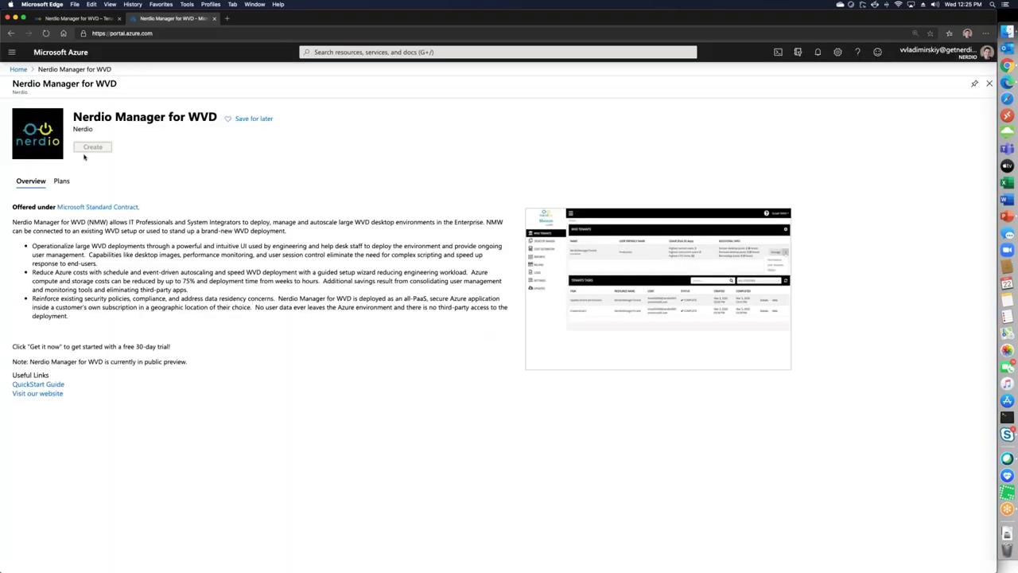
Create new resource group test10, keep (US) North Central US location, and submit Basics
{"action": "left_click", "coordinate": [93, 146]}
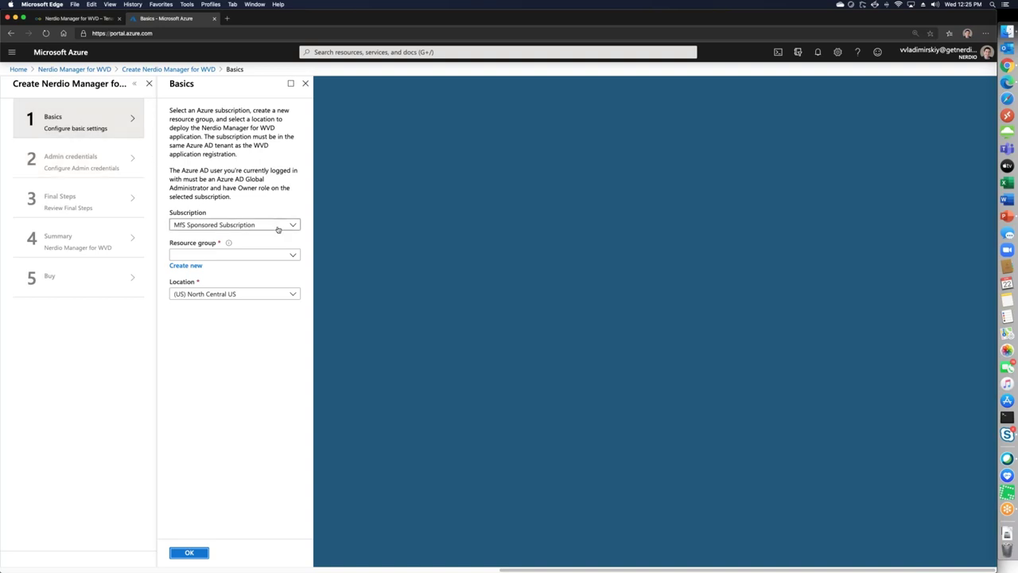
{"action": "left_click", "coordinate": [181, 268]}
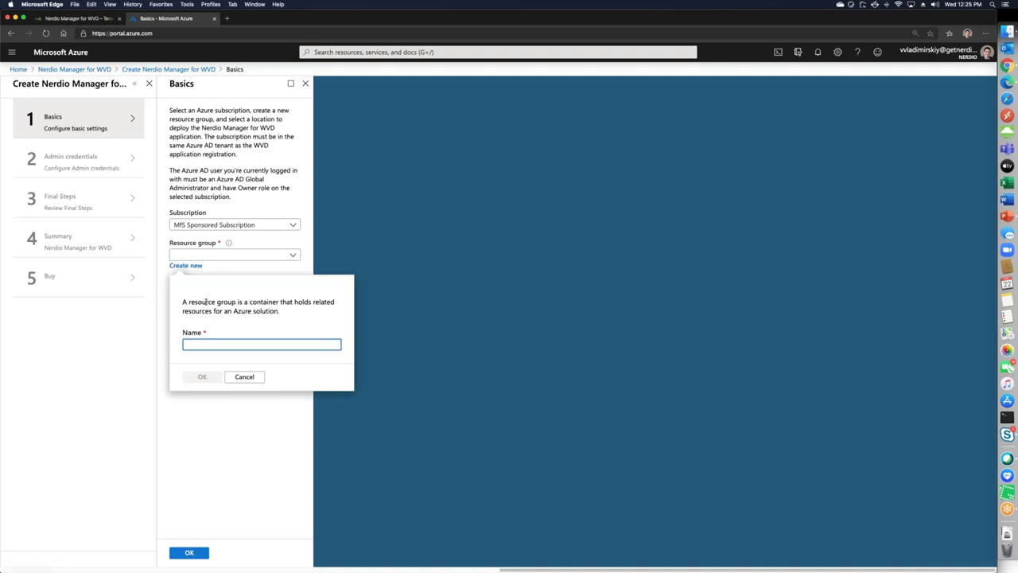
{"action": "type", "text": "test9"}
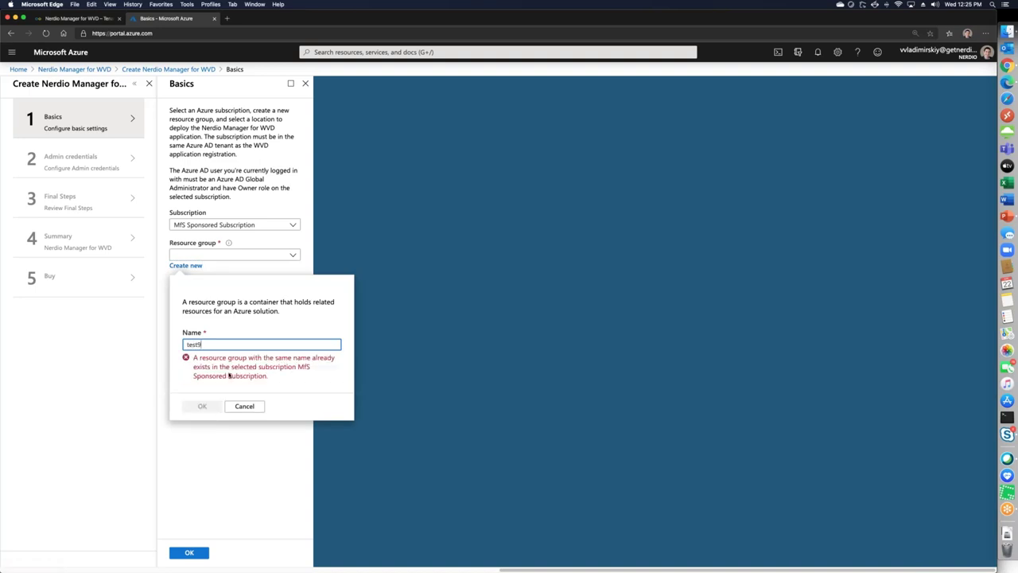
{"action": "key", "text": "BackSpace"}
{"action": "type", "text": "10"}
{"action": "key", "text": "Return"}
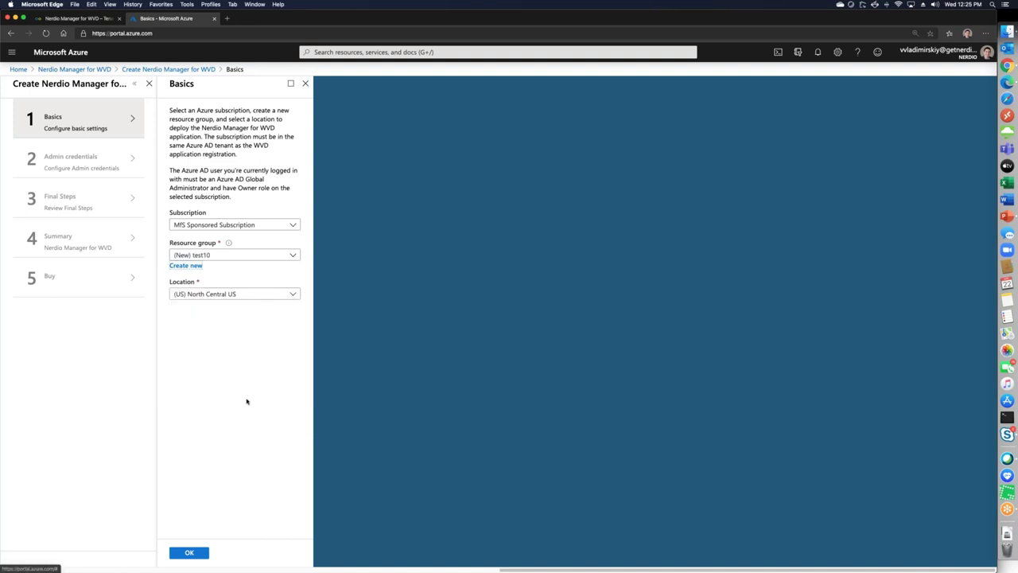
{"action": "left_click", "coordinate": [221, 294]}
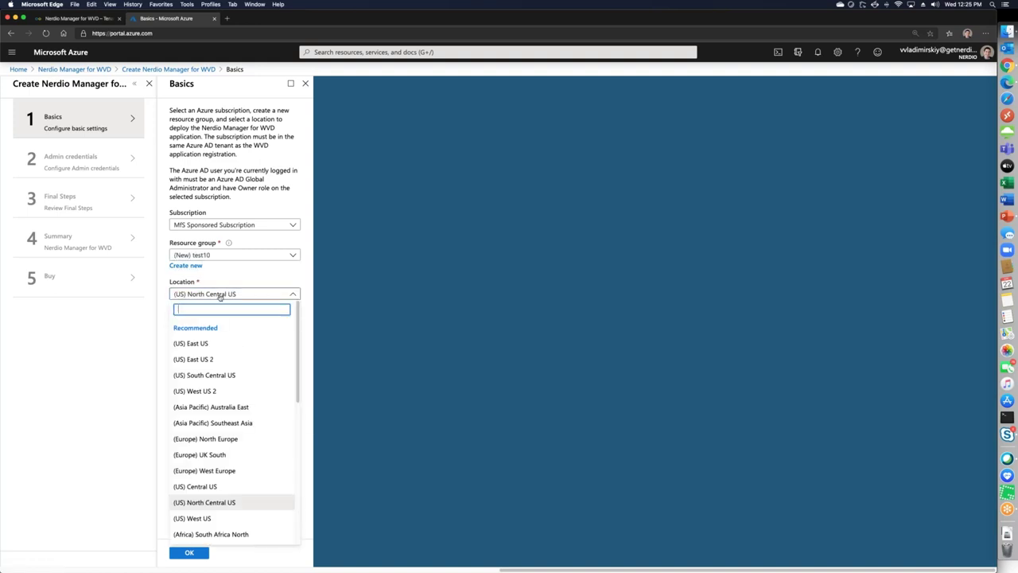
{"action": "left_click", "coordinate": [216, 279]}
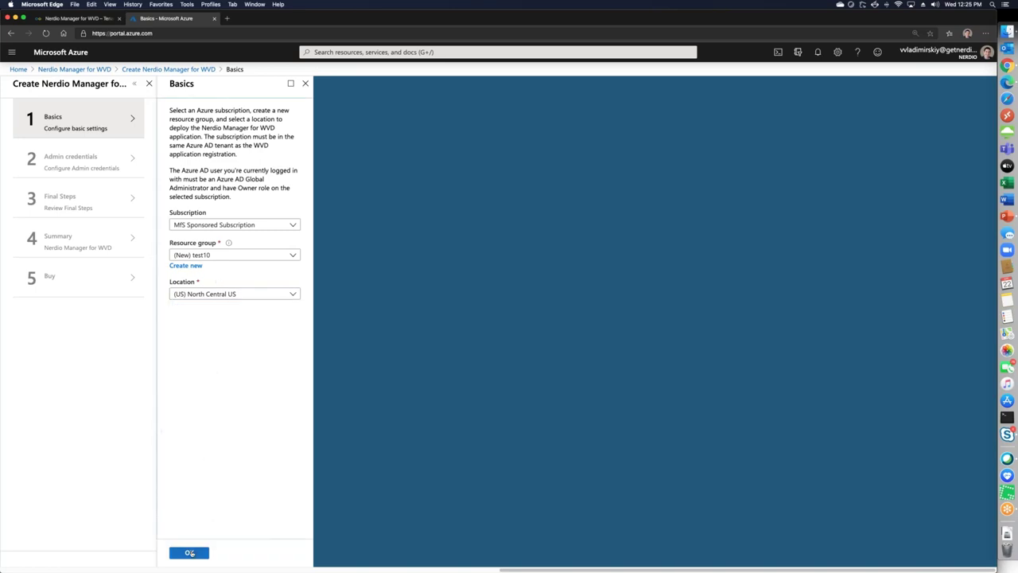
{"action": "left_click", "coordinate": [189, 552]}
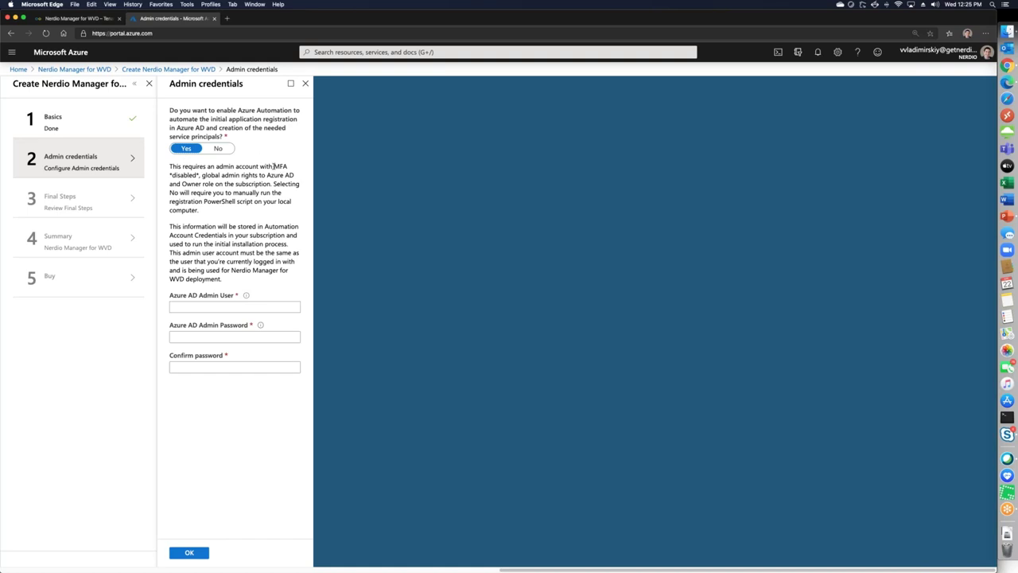
Set Azure Automation to No on Admin credentials and confirm the step
{"action": "left_click_drag", "start_coordinate": [274, 165], "coordinate": [200, 176]}
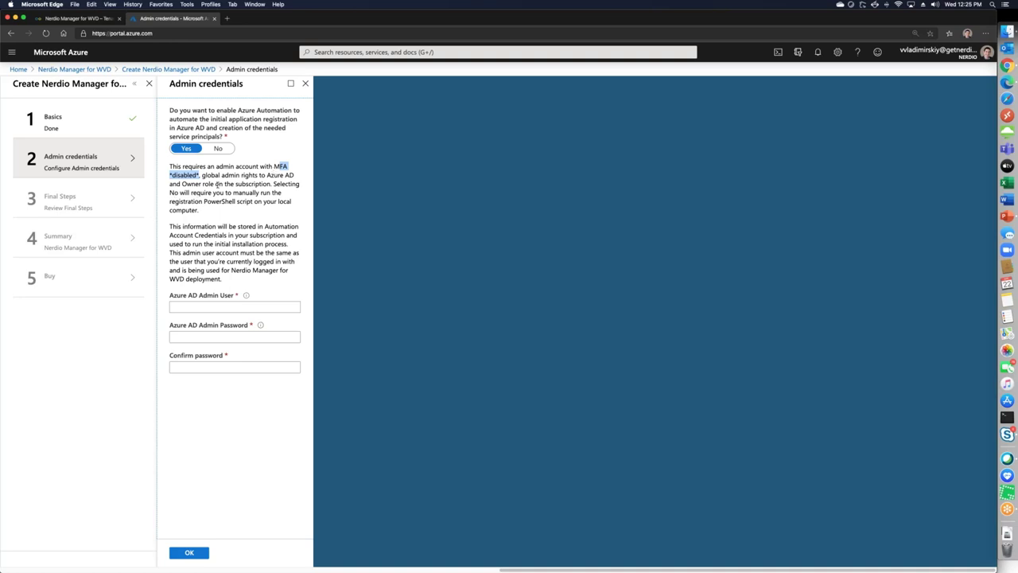
{"action": "left_click", "coordinate": [218, 149]}
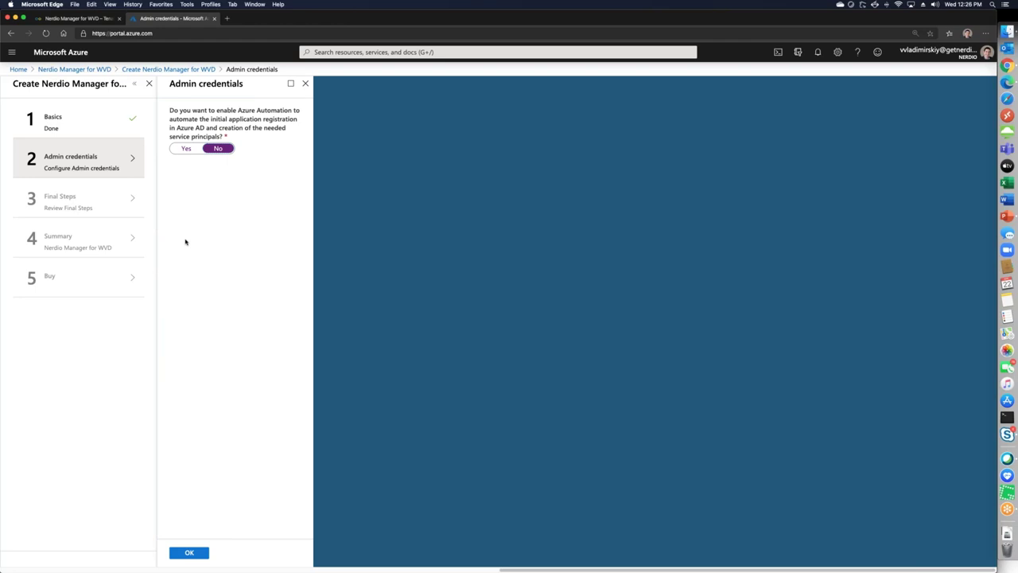
{"action": "left_click", "coordinate": [188, 151]}
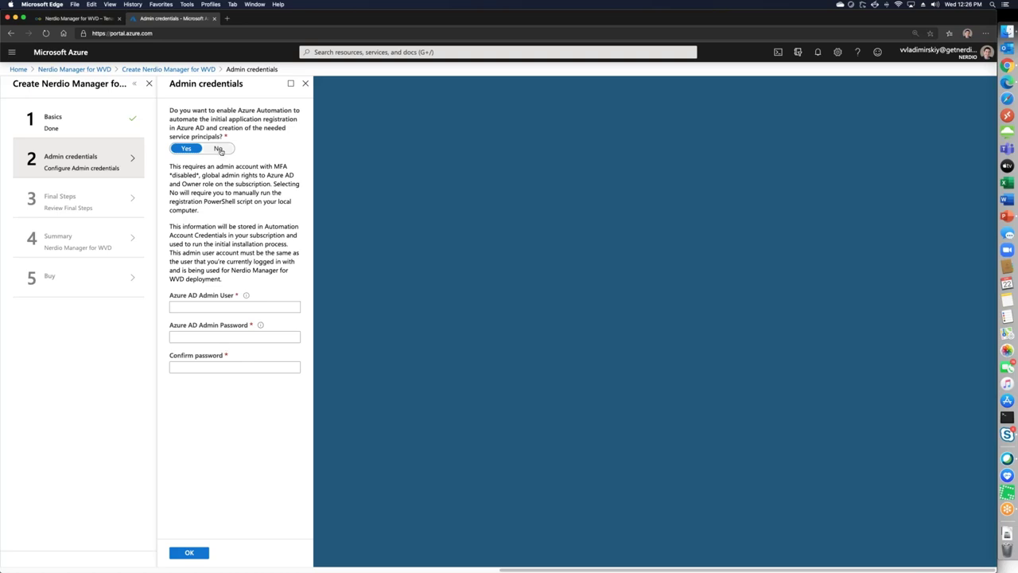
{"action": "left_click", "coordinate": [220, 149]}
{"action": "left_click", "coordinate": [189, 552]}
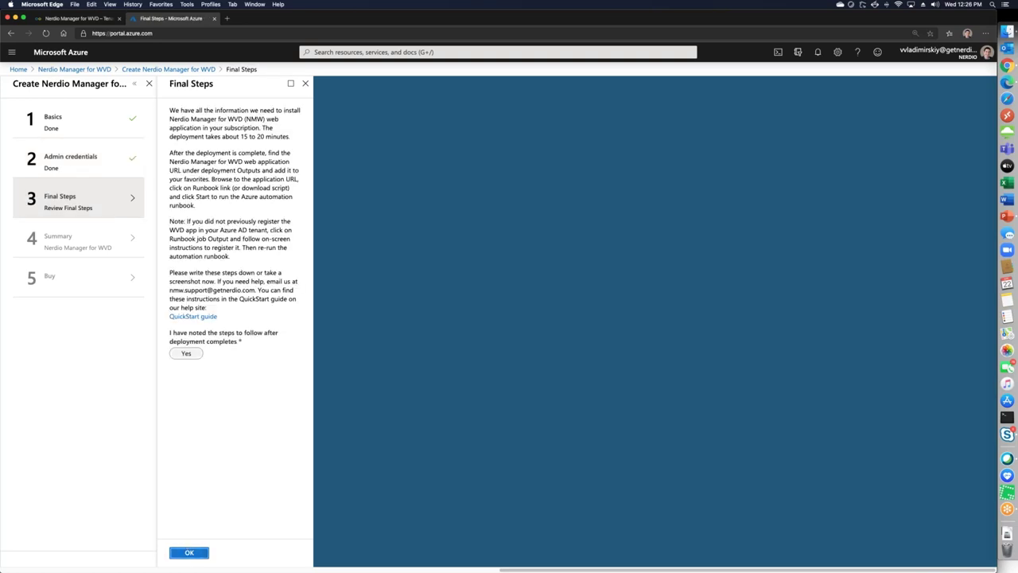
Mark the post-deployment steps as noted, then confirm Final Steps and the Summary
{"action": "left_click", "coordinate": [186, 353]}
{"action": "left_click", "coordinate": [189, 552]}
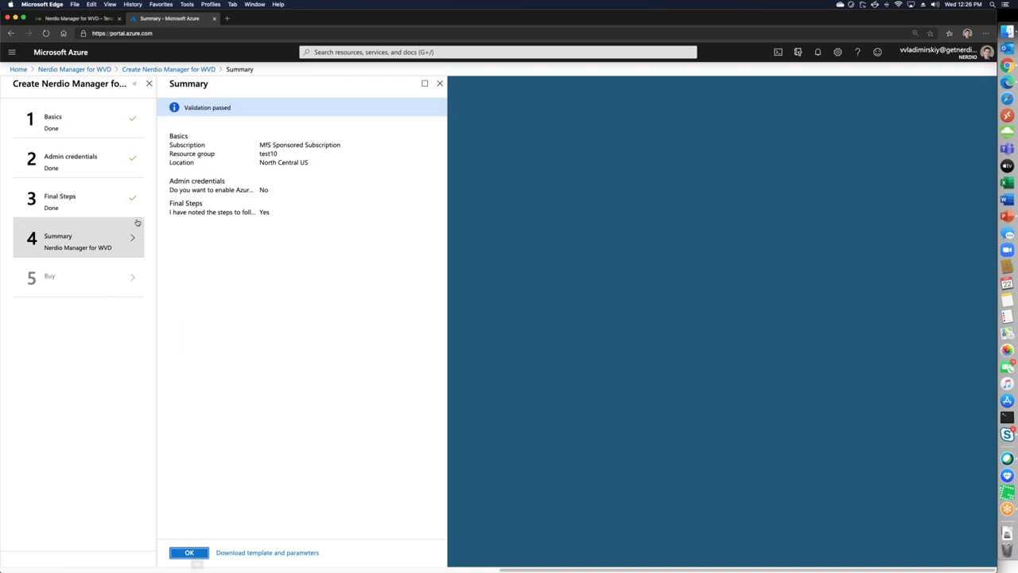
{"action": "left_click", "coordinate": [190, 552]}
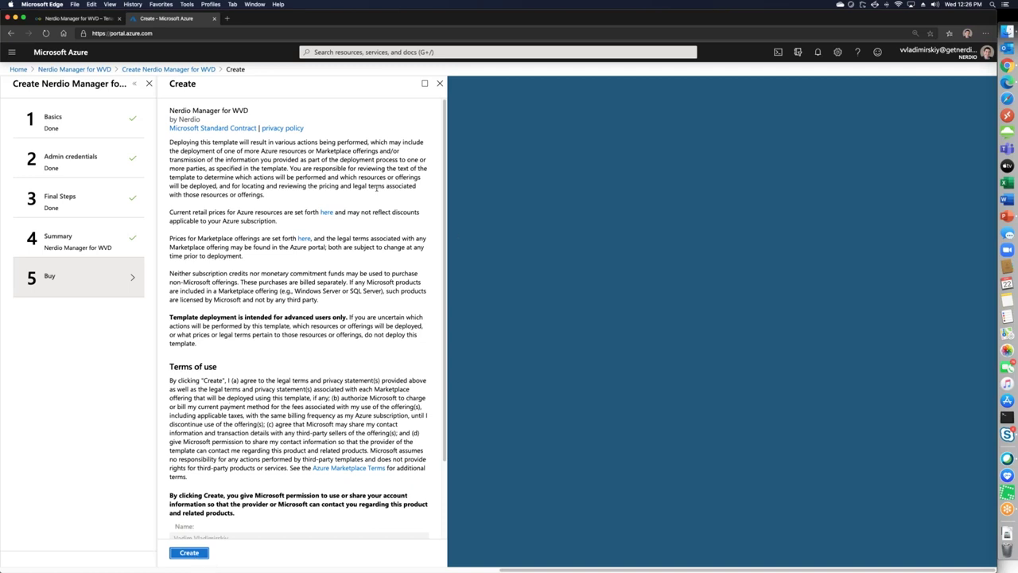
Switch back to the Nerdio Manager for WVD browser tab
{"action": "left_click", "coordinate": [80, 19]}
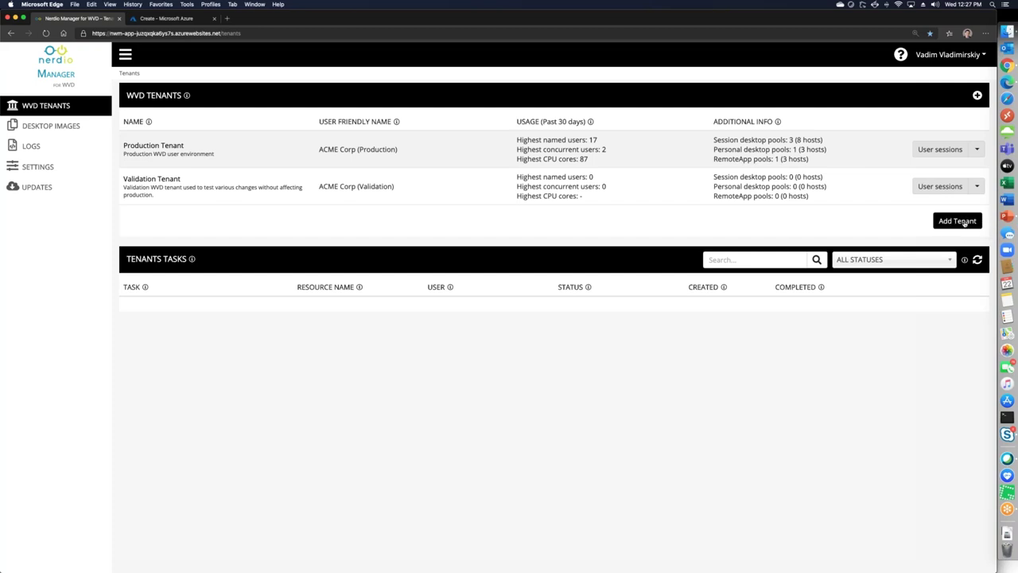
Add a WVD tenant named 'Vadim Demo 0422'
{"action": "left_click", "coordinate": [956, 220]}
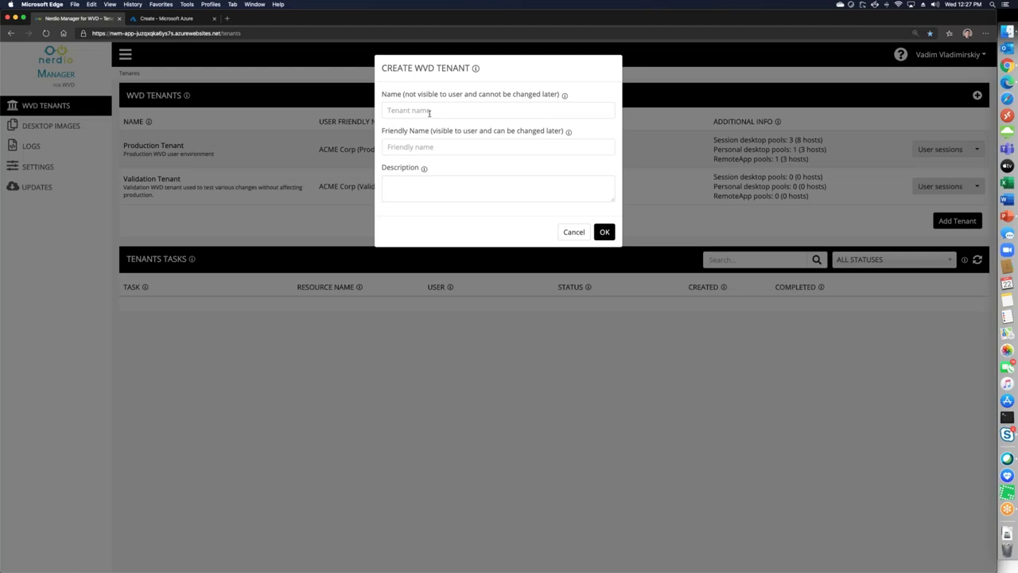
{"action": "type", "text": "Vadim Demo "}
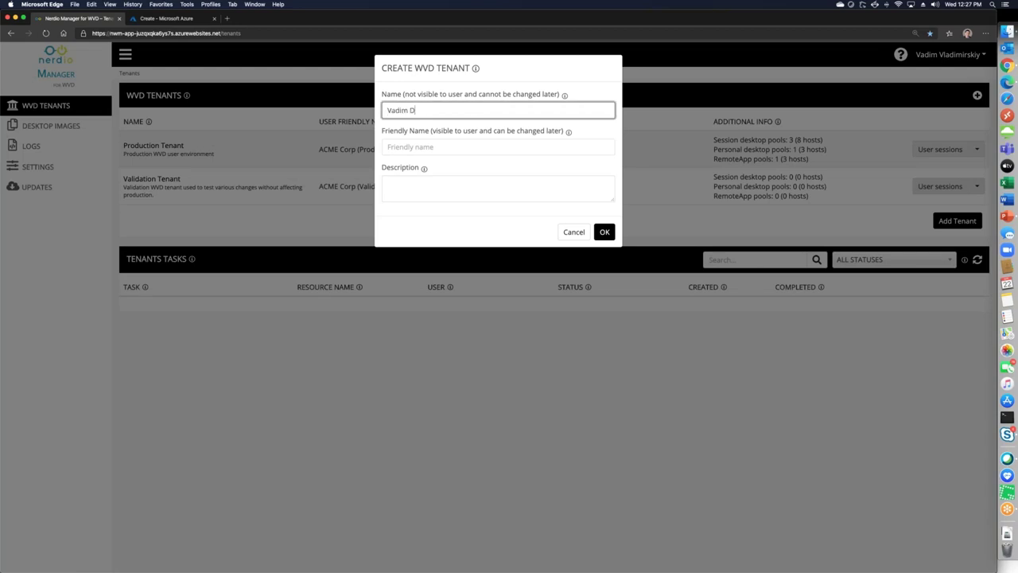
{"action": "type", "text": "0422"}
{"action": "left_click", "coordinate": [609, 234]}
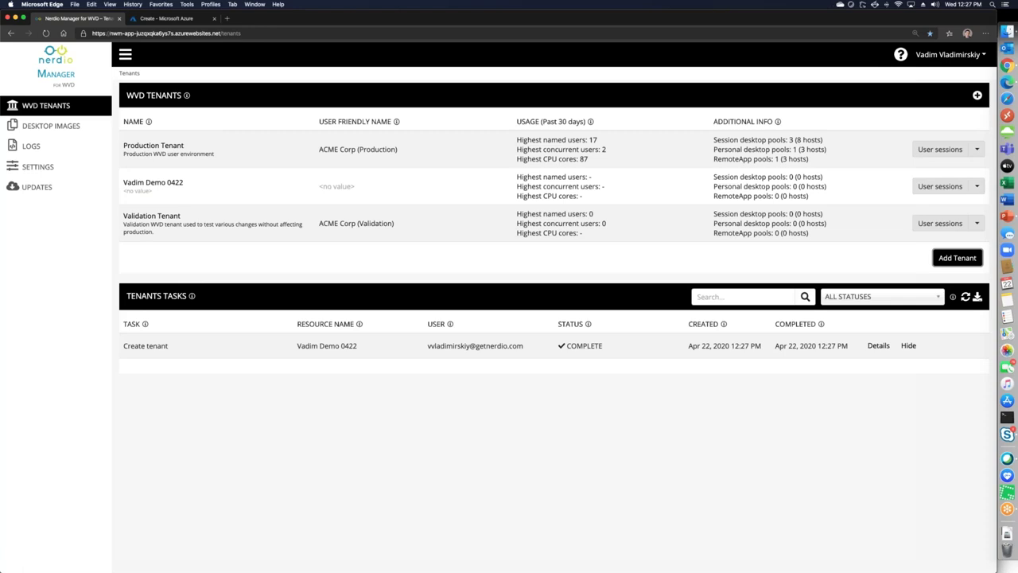
Grant a second user owner access to the Vadim Demo 0422 tenant and save the permissions
{"action": "left_click", "coordinate": [978, 189]}
{"action": "left_click", "coordinate": [946, 218]}
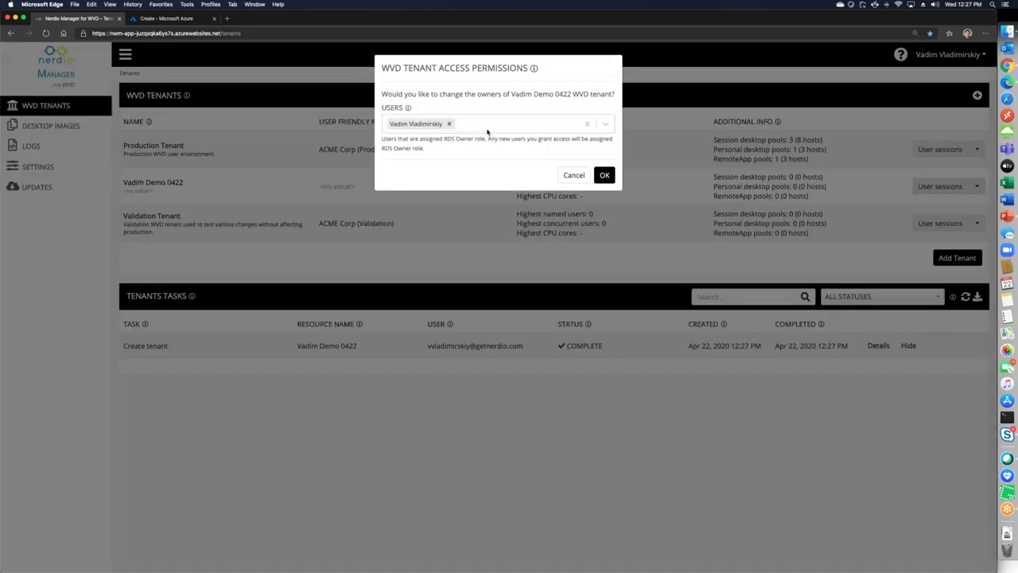
{"action": "left_click", "coordinate": [487, 131]}
{"action": "type", "text": "jl"}
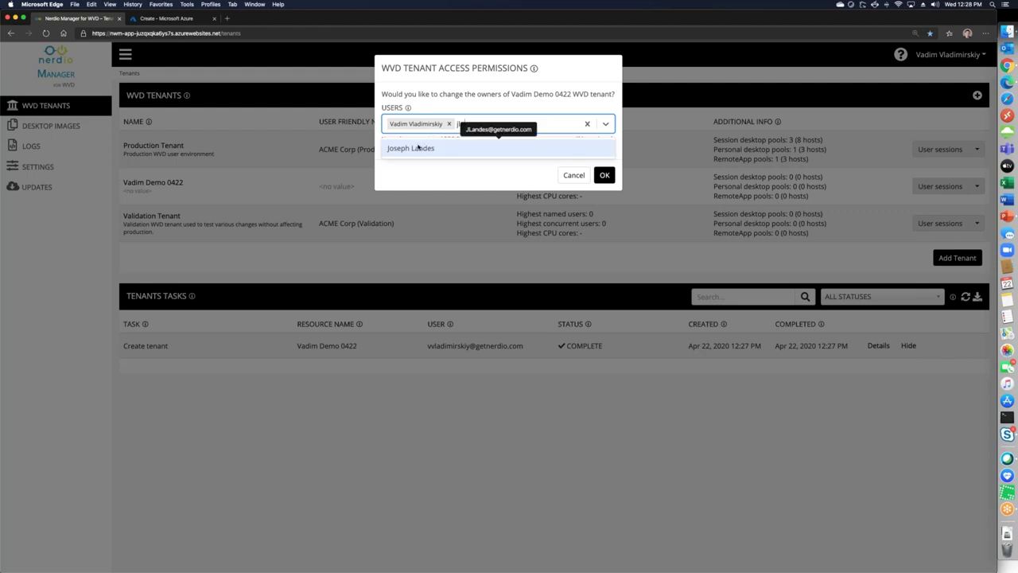
{"action": "left_click", "coordinate": [420, 148]}
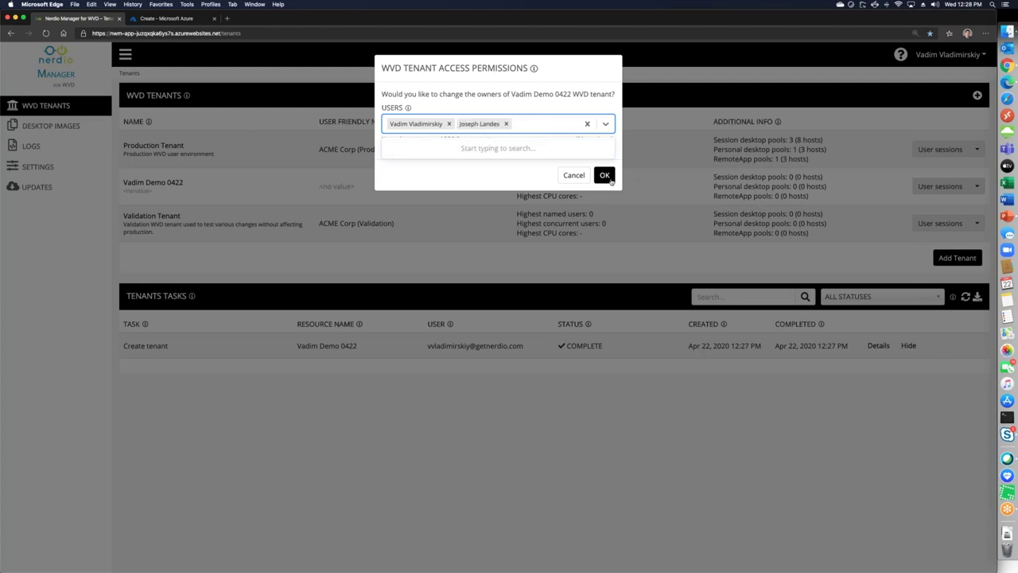
{"action": "left_click", "coordinate": [604, 177]}
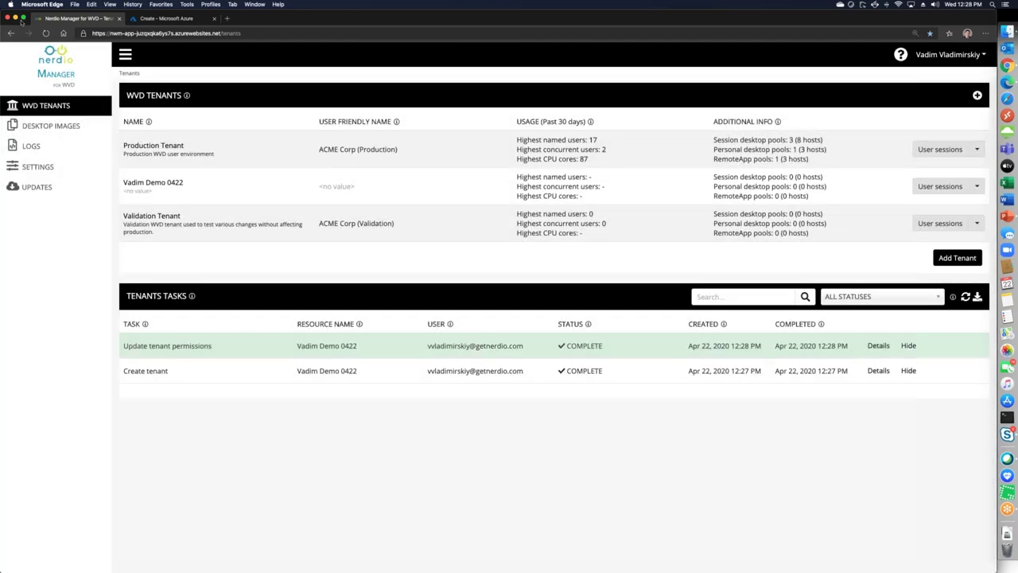
{"action": "left_click", "coordinate": [159, 32]}
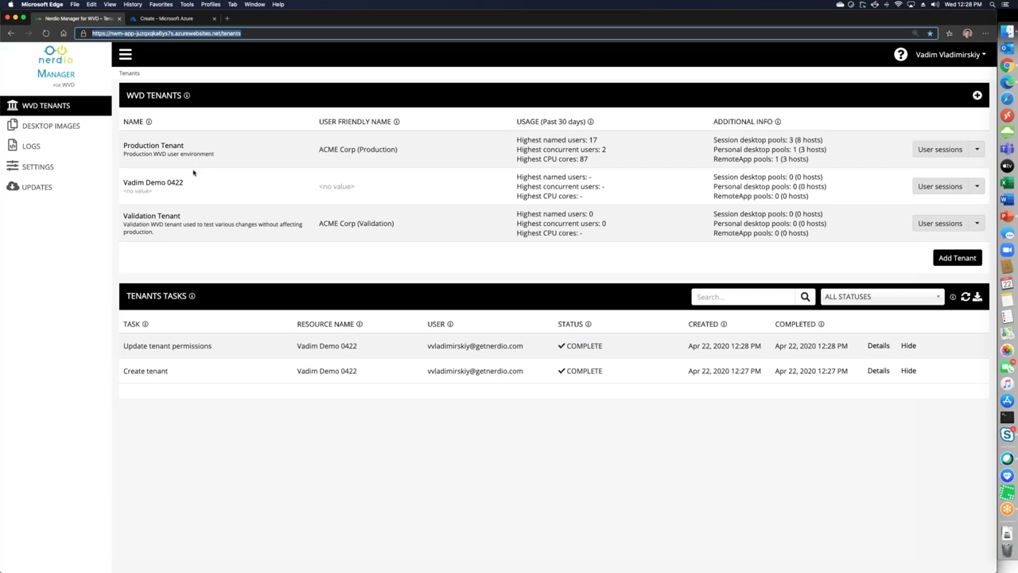
Open the Vadim Demo 0422 tenant to view its empty Host Pools page
{"action": "left_click", "coordinate": [160, 184]}
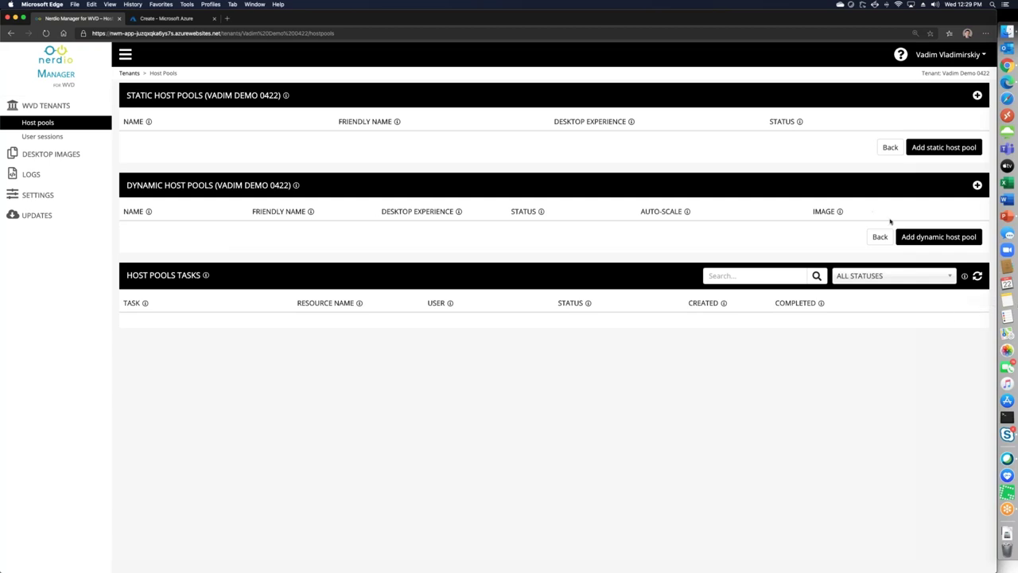
Start a dynamic host pool named 'Vadim Demo HostPool 0422' with Session desktop experience
{"action": "left_click", "coordinate": [948, 240]}
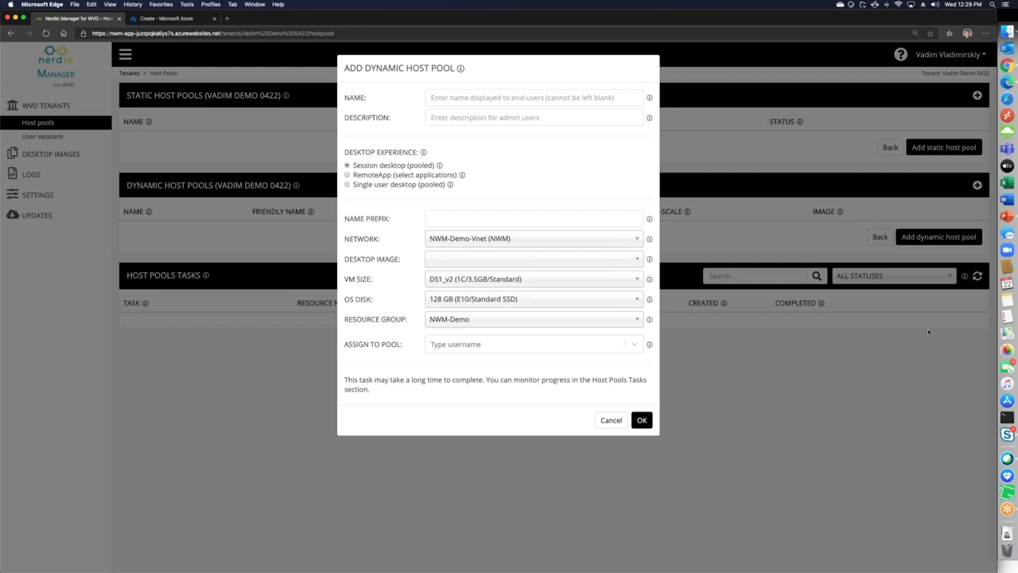
{"action": "left_click", "coordinate": [490, 98]}
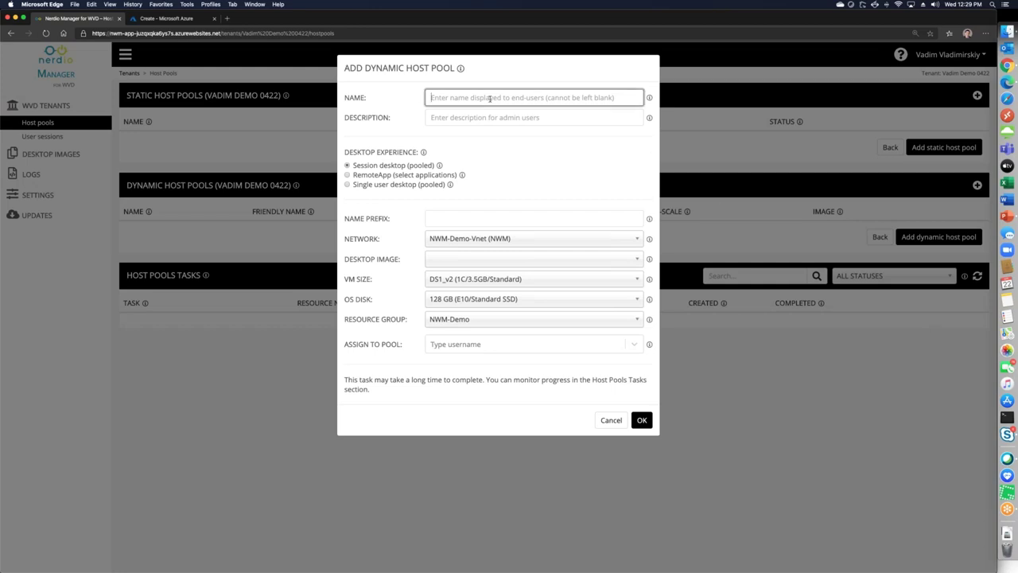
{"action": "type", "text": "Vadim Demo"}
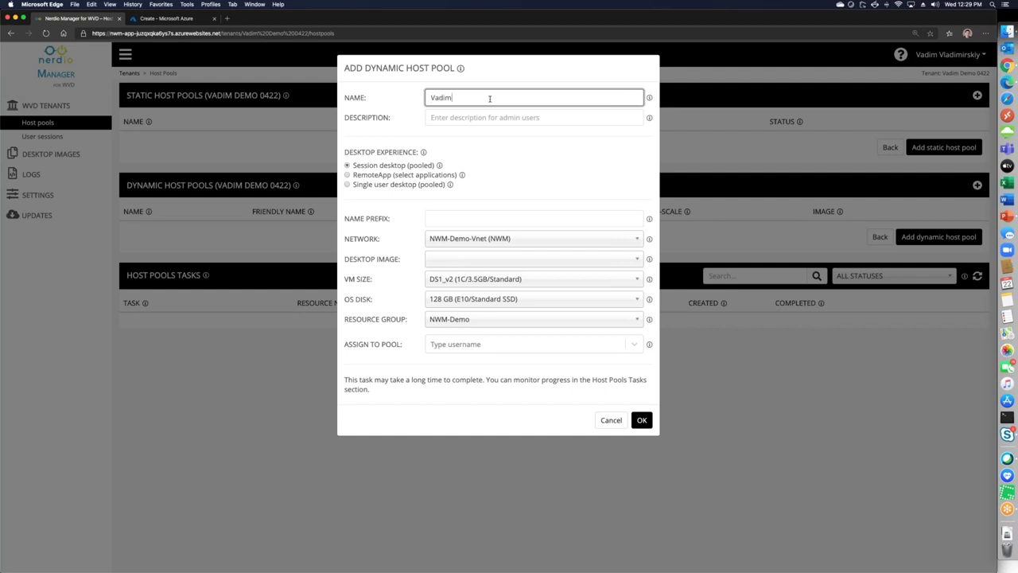
{"action": "type", "text": "HostPool 0422"}
{"action": "left_click", "coordinate": [387, 175]}
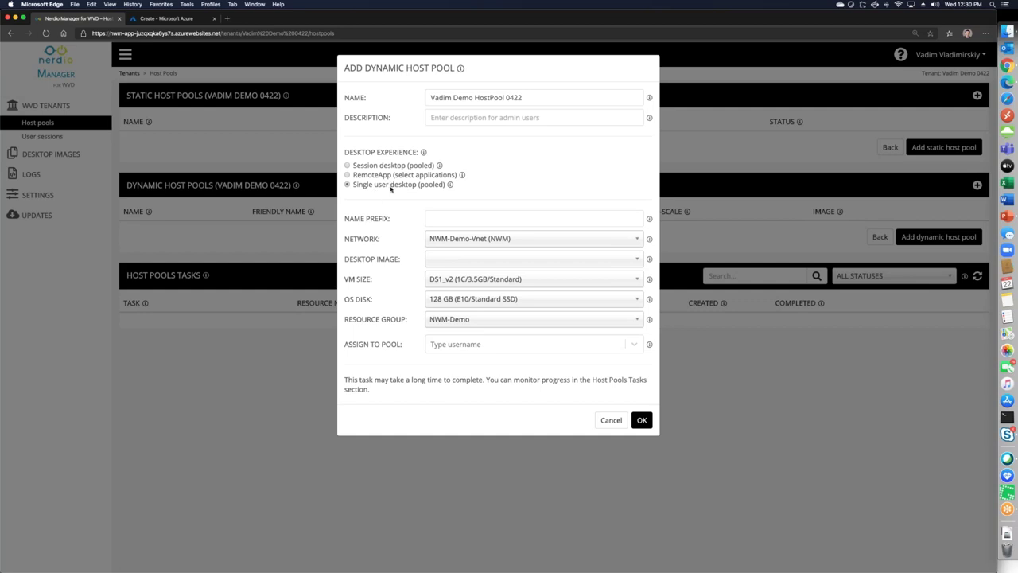
{"action": "left_click", "coordinate": [366, 167]}
Set the host name prefix to 0422 and keep NWM-Demo-Vnet as the network
{"action": "left_click", "coordinate": [460, 224]}
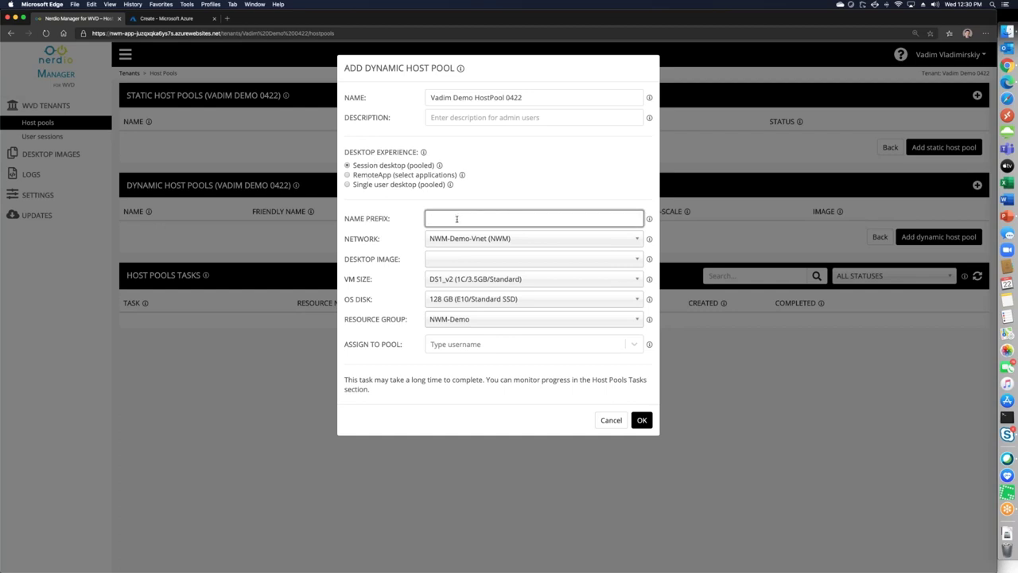
{"action": "type", "text": "042"}
{"action": "type", "text": "23"}
{"action": "key", "text": "BackSpace"}
{"action": "type", "text": "2"}
{"action": "left_click", "coordinate": [475, 241]}
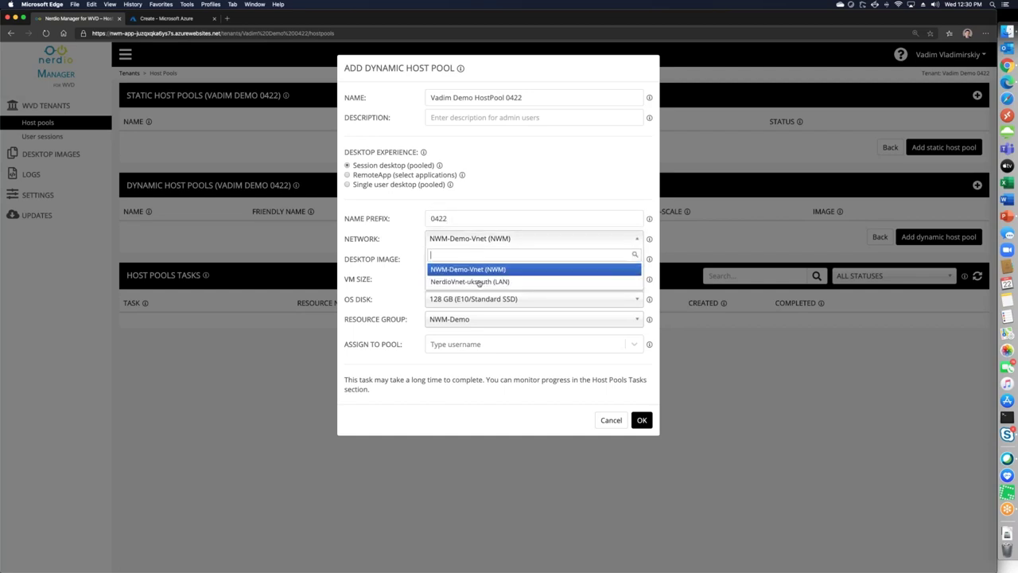
{"action": "left_click", "coordinate": [477, 269]}
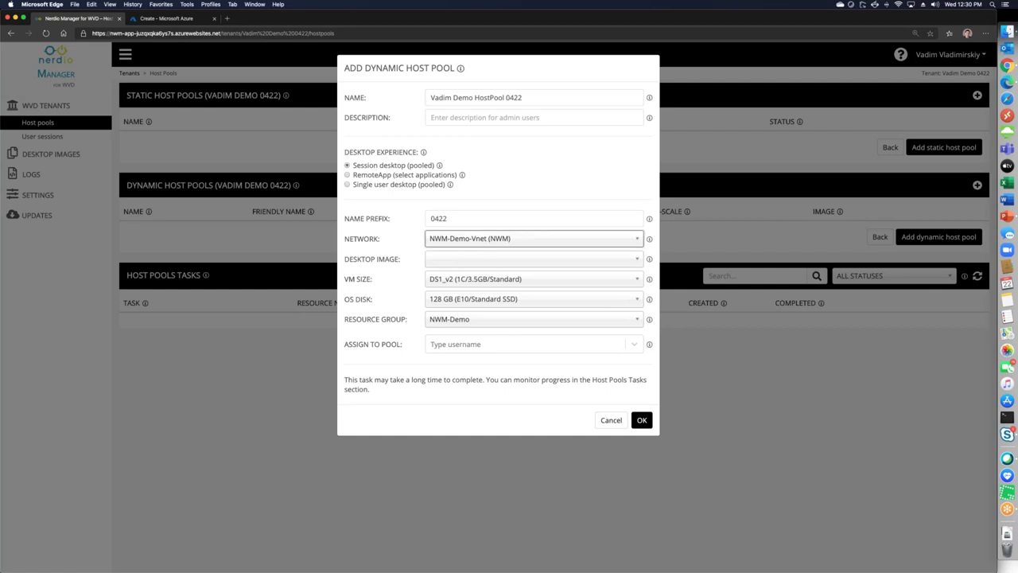
Choose the Windows 10 EVD + Office ProPlus desktop image
{"action": "left_click", "coordinate": [444, 267]}
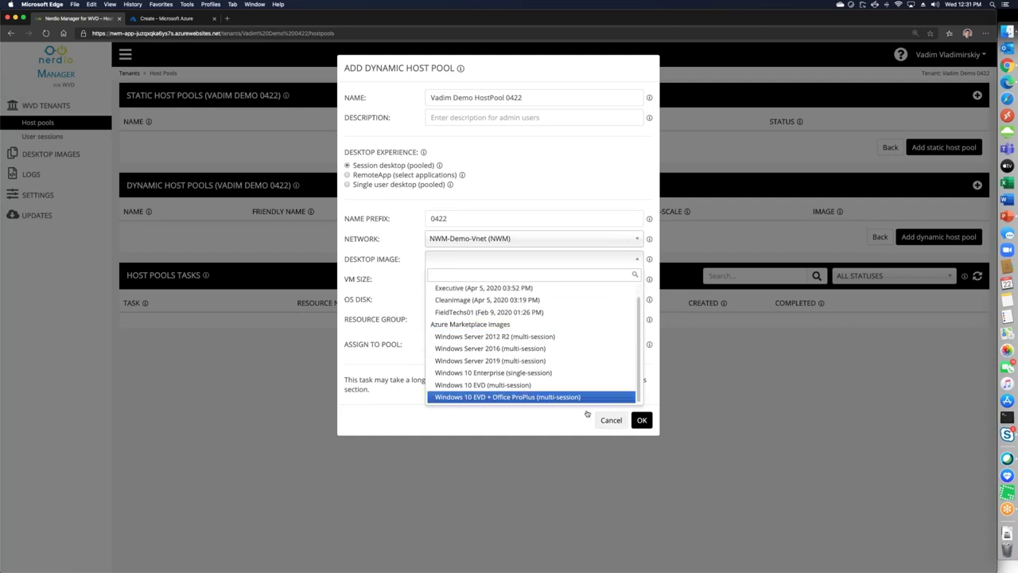
{"action": "left_click", "coordinate": [513, 397]}
{"action": "left_click", "coordinate": [498, 280]}
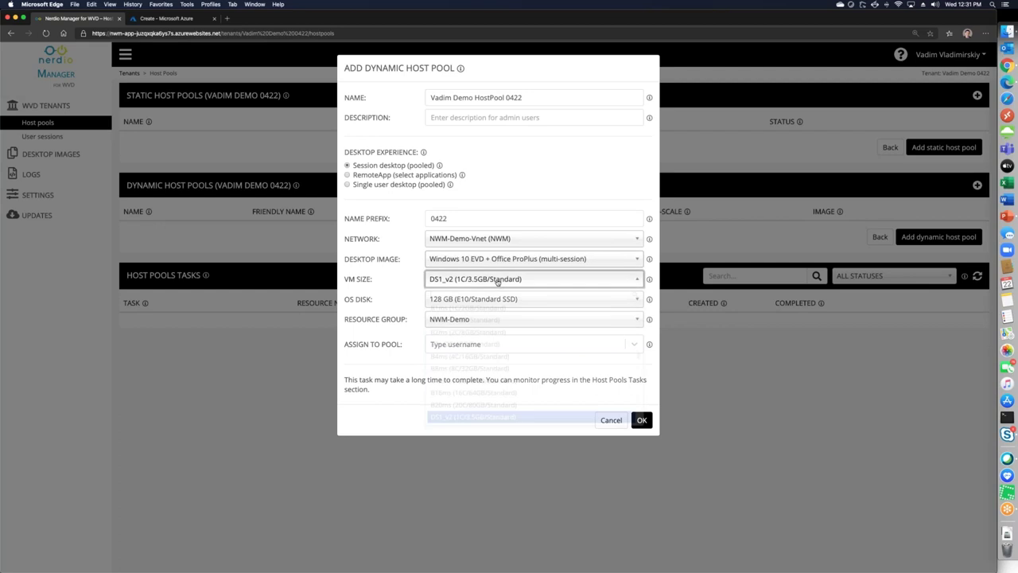
{"action": "type", "text": "d4s"}
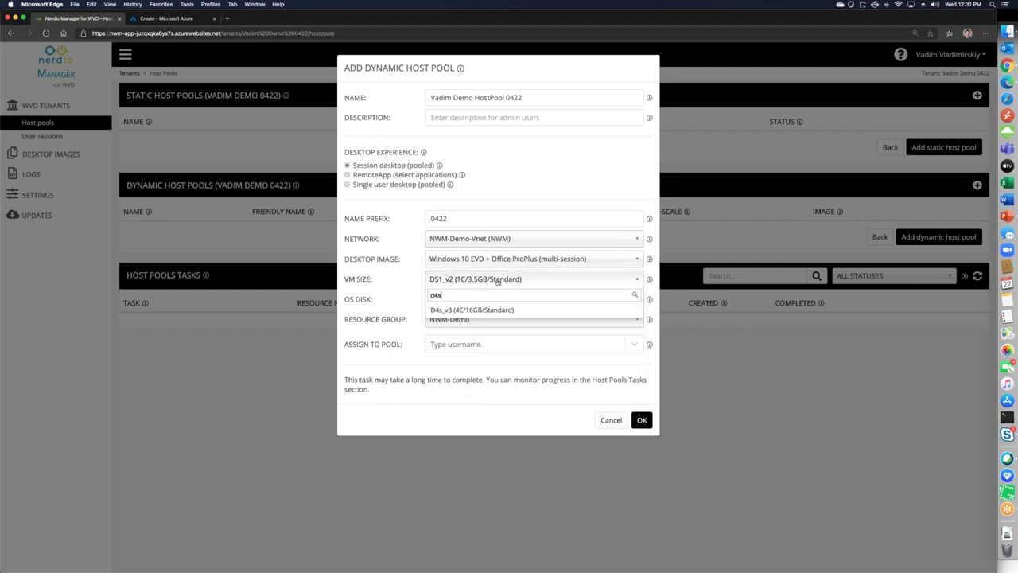
{"action": "double_click", "coordinate": [495, 292]}
{"action": "key", "text": "BackSpace"}
{"action": "scroll", "coordinate": [509, 402], "scroll_direction": "up", "scroll_amount": 3}
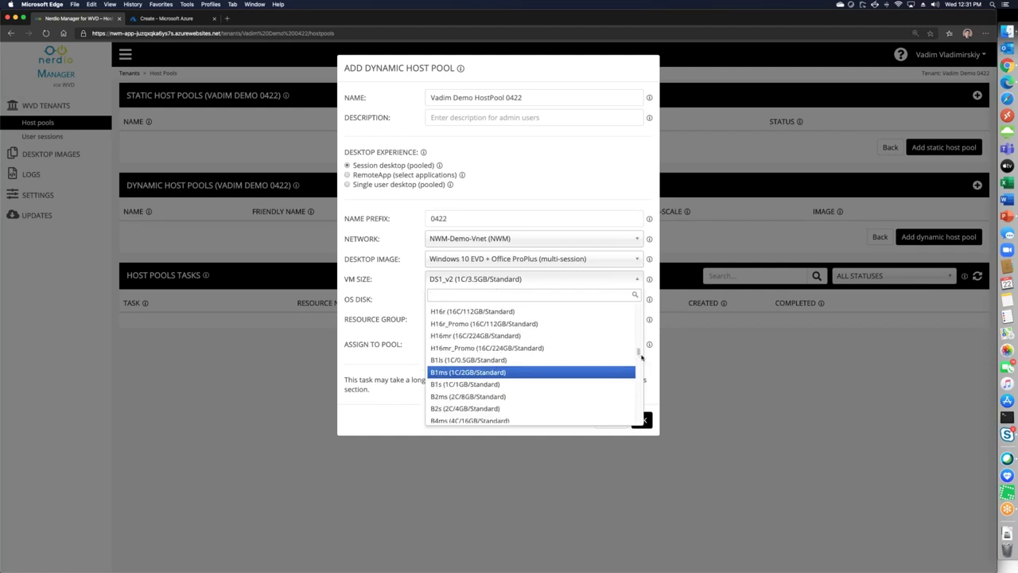
{"action": "left_click_drag", "start_coordinate": [637, 353], "coordinate": [639, 407]}
{"action": "scroll", "coordinate": [509, 358], "scroll_direction": "down", "scroll_amount": 1}
{"action": "left_click_drag", "start_coordinate": [639, 407], "coordinate": [639, 326]}
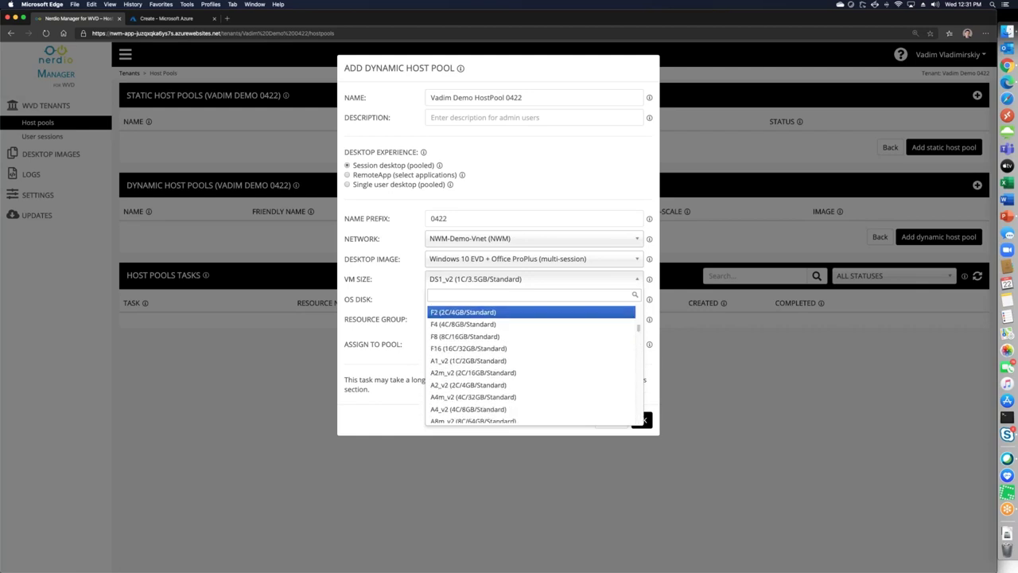
Select VM size D4s_v3, keep 128 GB OS disk and NWM-Demo resource group, then submit
{"action": "left_click", "coordinate": [448, 241]}
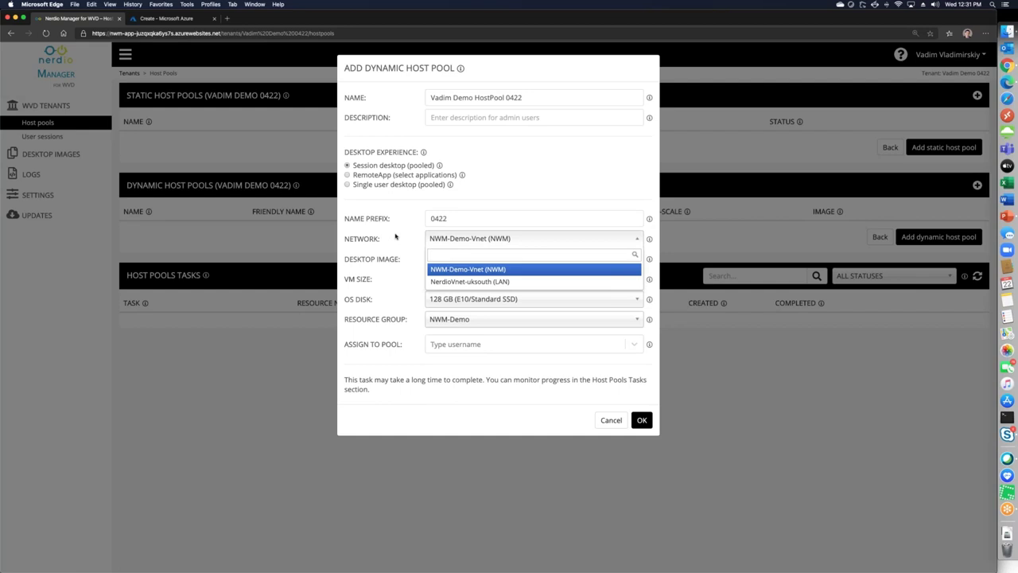
{"action": "left_click", "coordinate": [457, 269]}
{"action": "left_click", "coordinate": [459, 279]}
{"action": "type", "text": "d4s"}
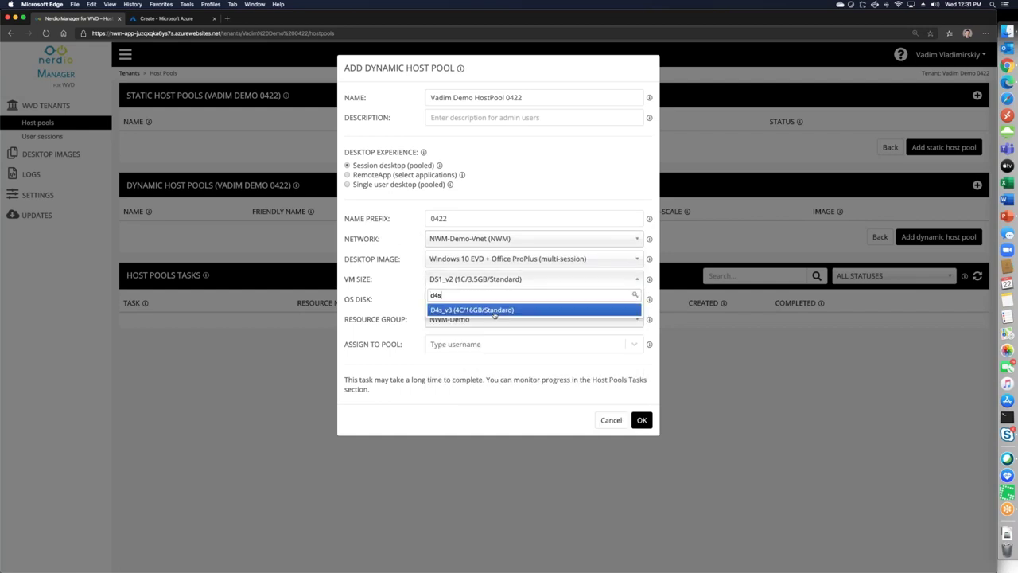
{"action": "left_click", "coordinate": [465, 314]}
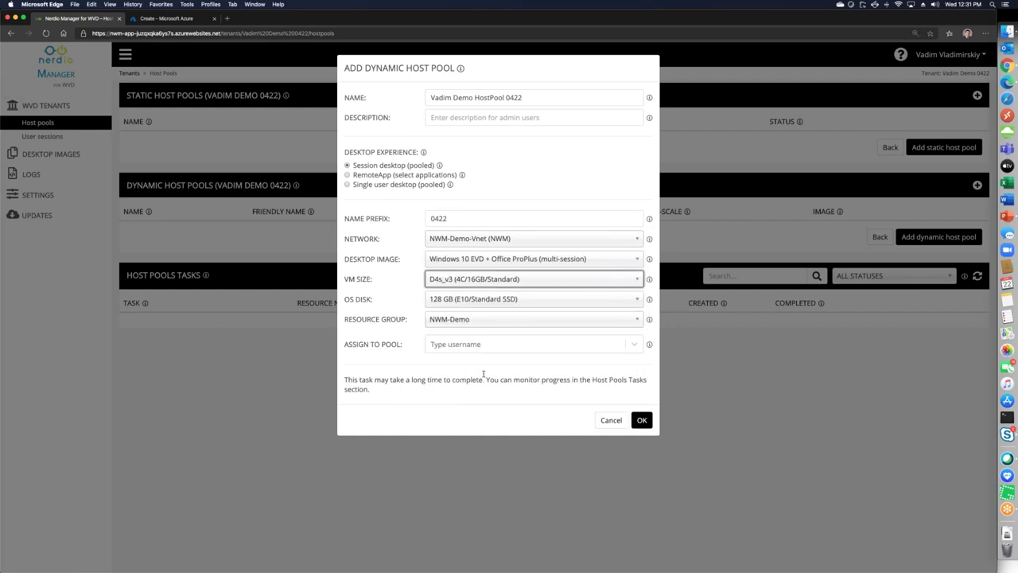
{"action": "left_click", "coordinate": [455, 301]}
{"action": "left_click", "coordinate": [454, 299]}
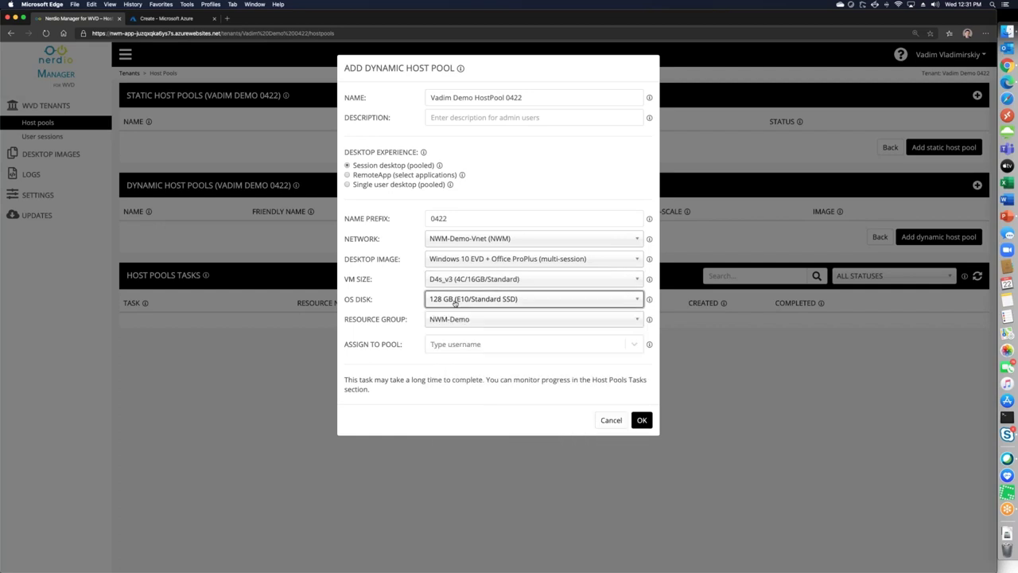
{"action": "left_click", "coordinate": [452, 320]}
{"action": "left_click", "coordinate": [508, 345]}
{"action": "left_click", "coordinate": [507, 344]}
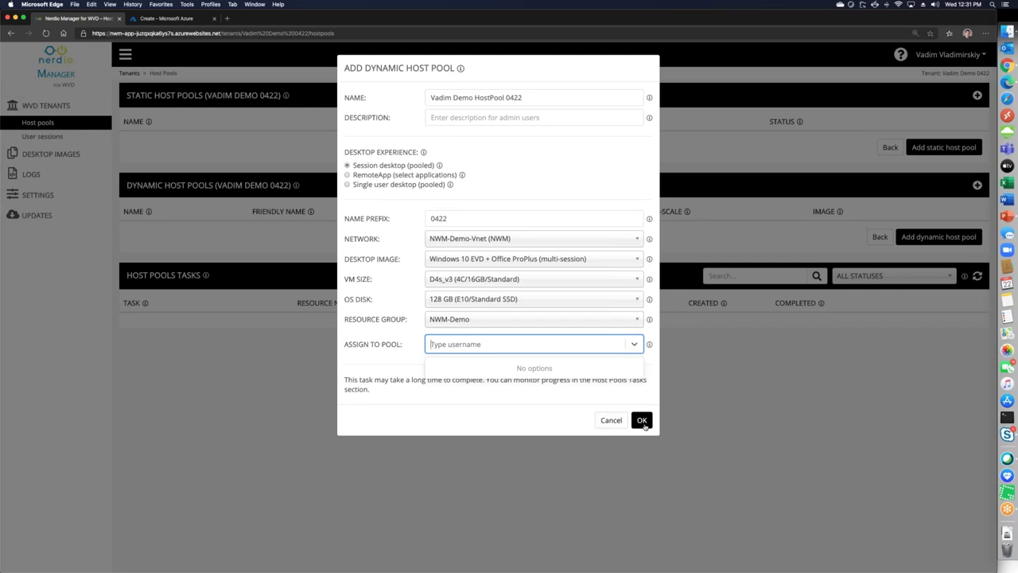
{"action": "left_click", "coordinate": [642, 422]}
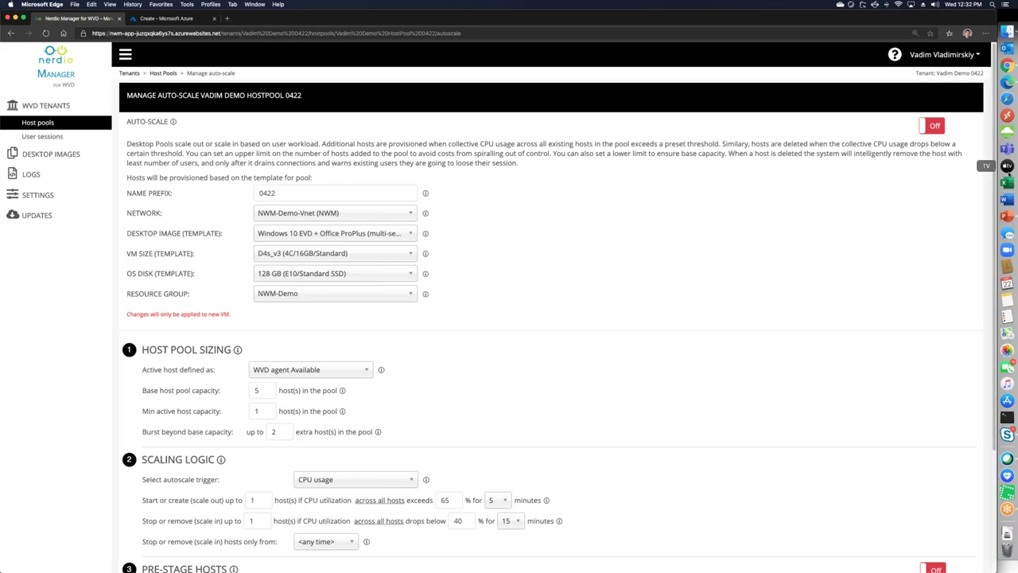
Switch auto-scale On for Vadim Demo HostPool 0422
{"action": "left_click", "coordinate": [932, 126]}
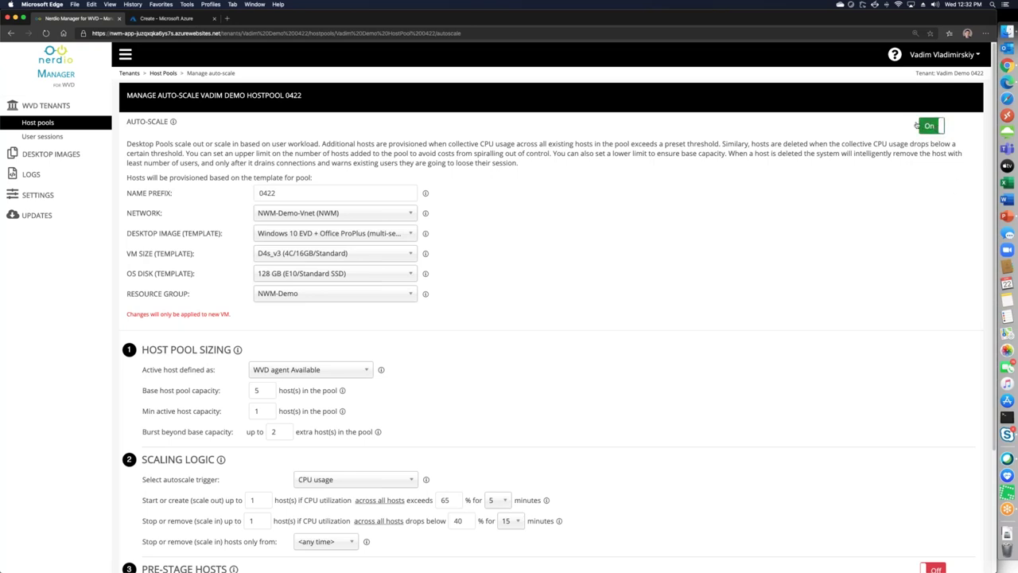
{"action": "left_click_drag", "start_coordinate": [123, 180], "coordinate": [456, 301]}
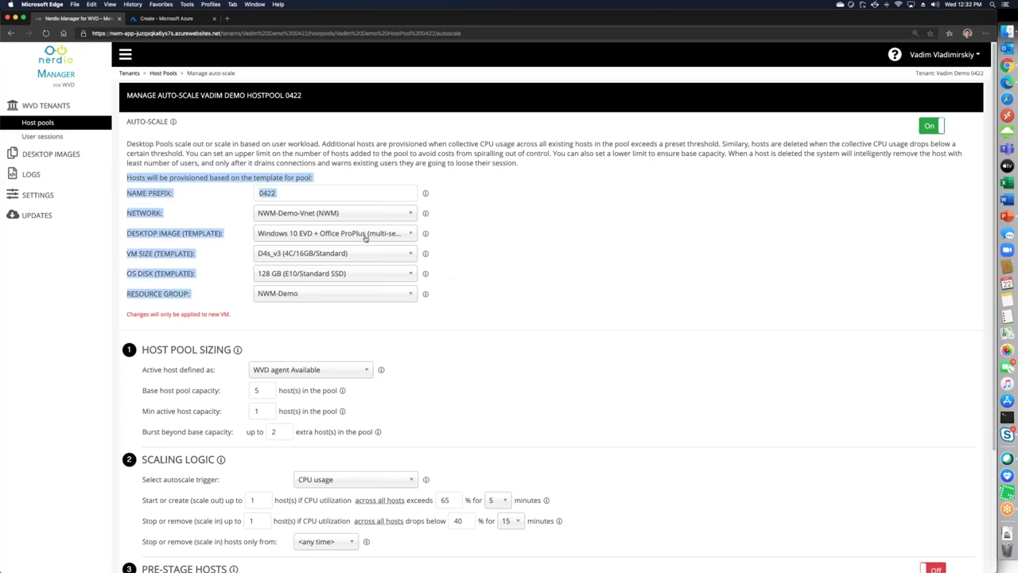
{"action": "left_click", "coordinate": [498, 252]}
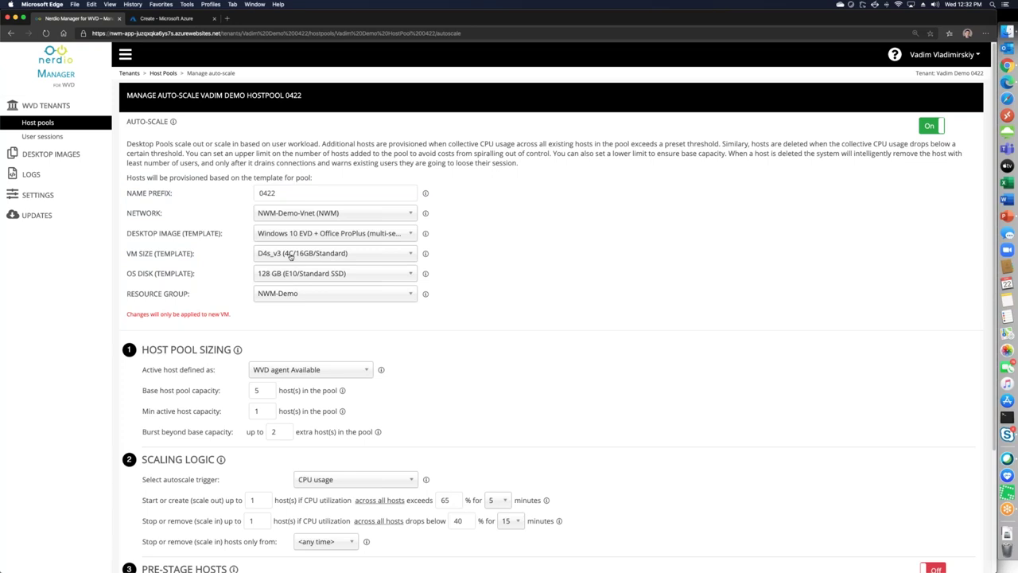
Try D8s_v3 as the VM size template, then set it back to D4s_v3
{"action": "left_click", "coordinate": [291, 255]}
{"action": "type", "text": "d8"}
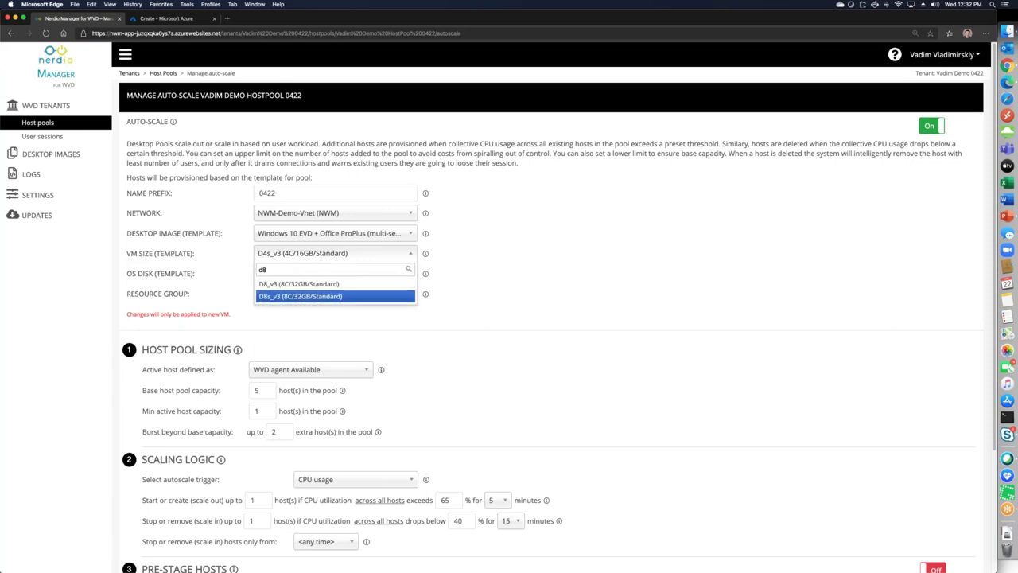
{"action": "left_click", "coordinate": [291, 296]}
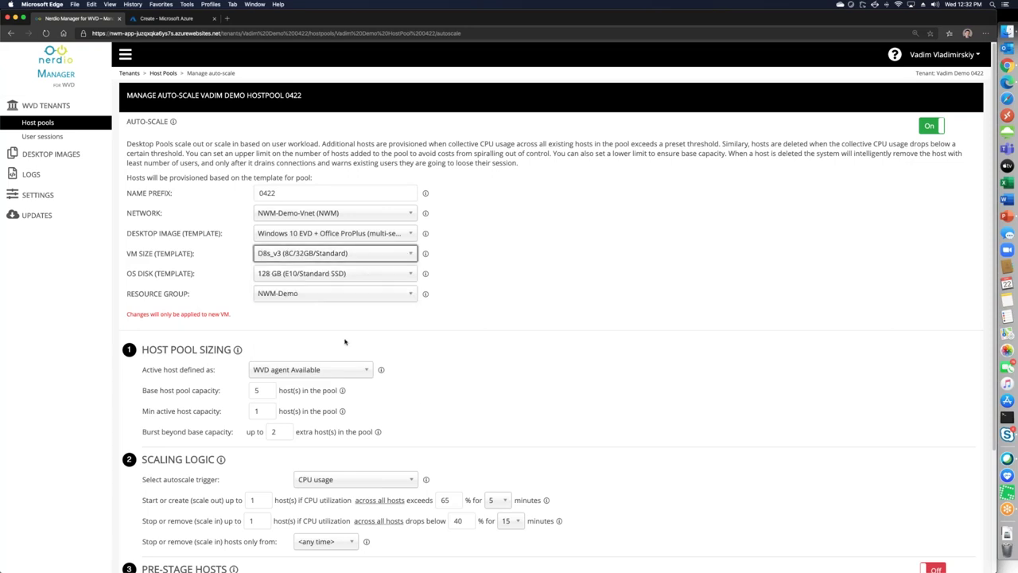
{"action": "left_click", "coordinate": [338, 258]}
{"action": "type", "text": "d4s"}
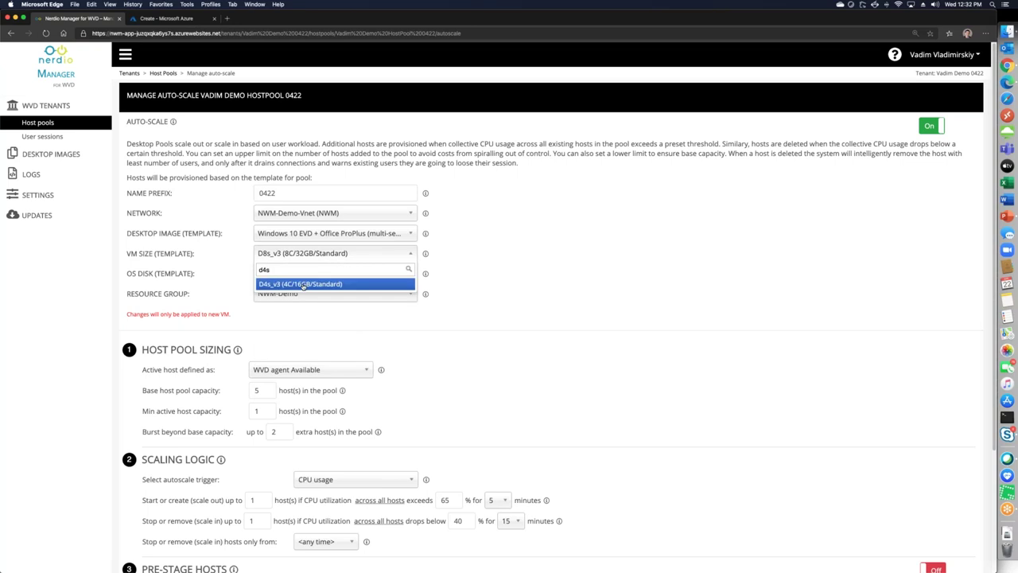
{"action": "left_click", "coordinate": [297, 294]}
{"action": "scroll", "coordinate": [235, 358], "scroll_direction": "down", "scroll_amount": 2}
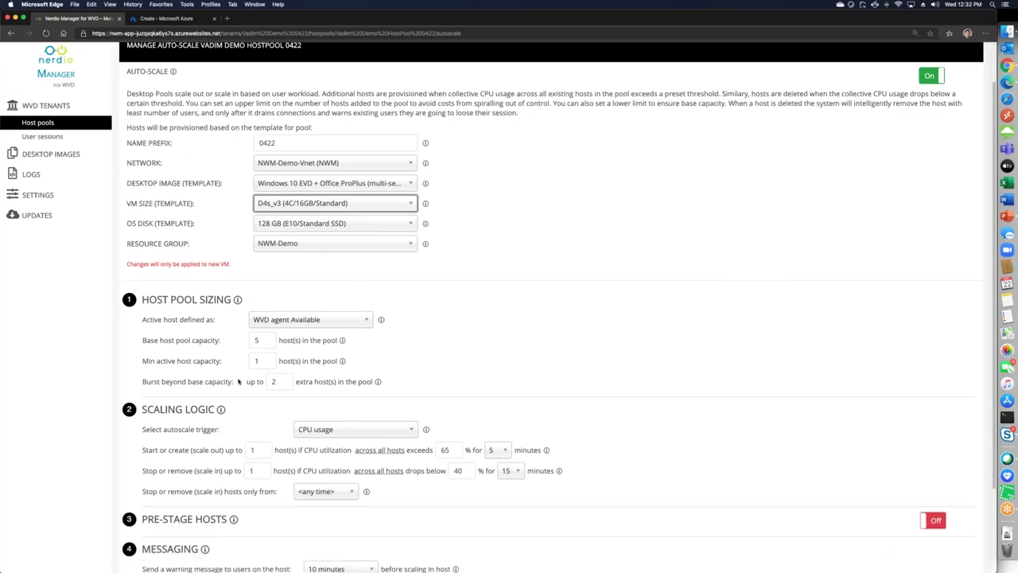
Set base host pool capacity to 3 and try a burst of 2, keeping minimum active at 1
{"action": "scroll", "coordinate": [237, 381], "scroll_direction": "down", "scroll_amount": 4}
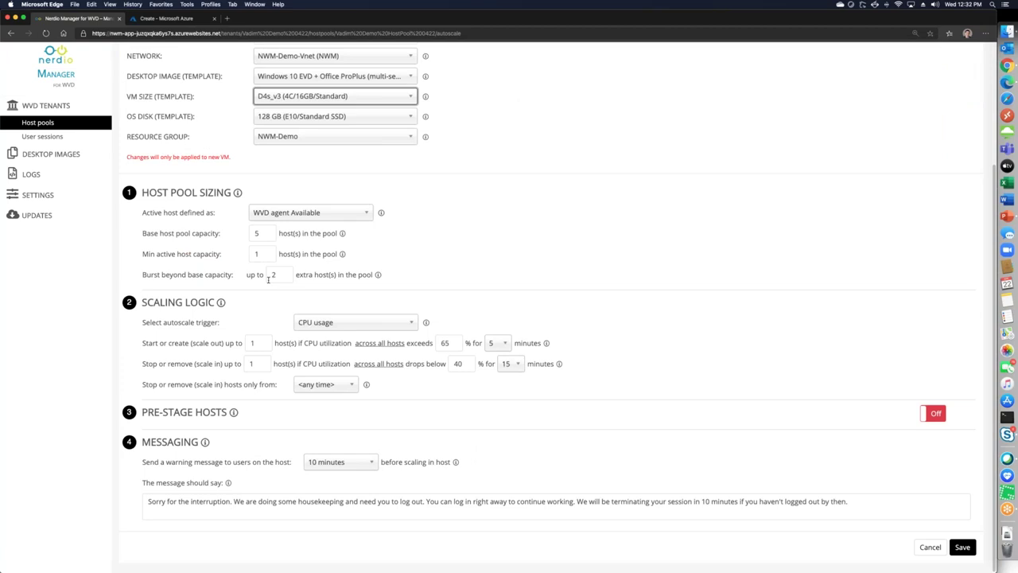
{"action": "double_click", "coordinate": [259, 232]}
{"action": "type", "text": "3"}
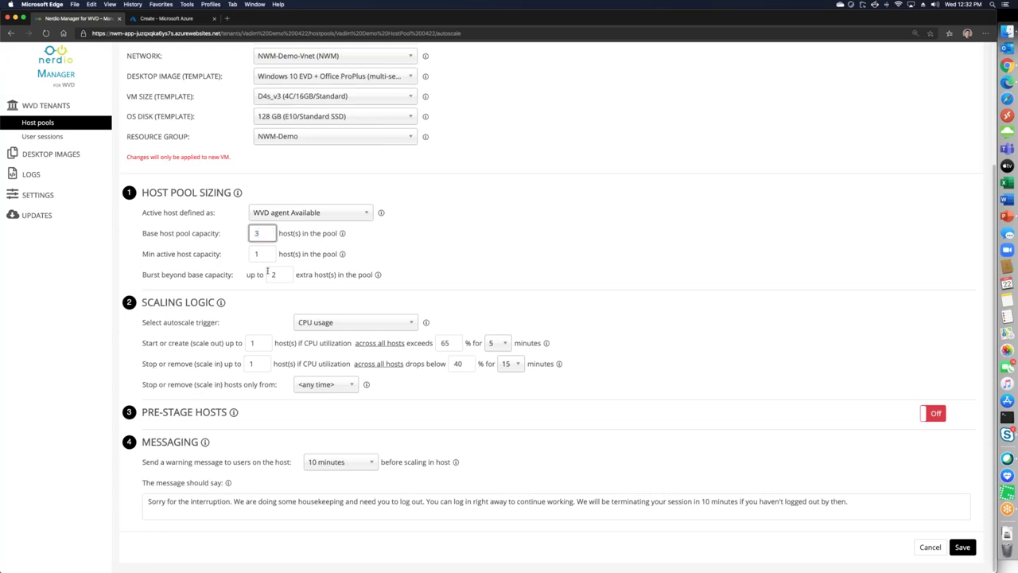
{"action": "double_click", "coordinate": [264, 257]}
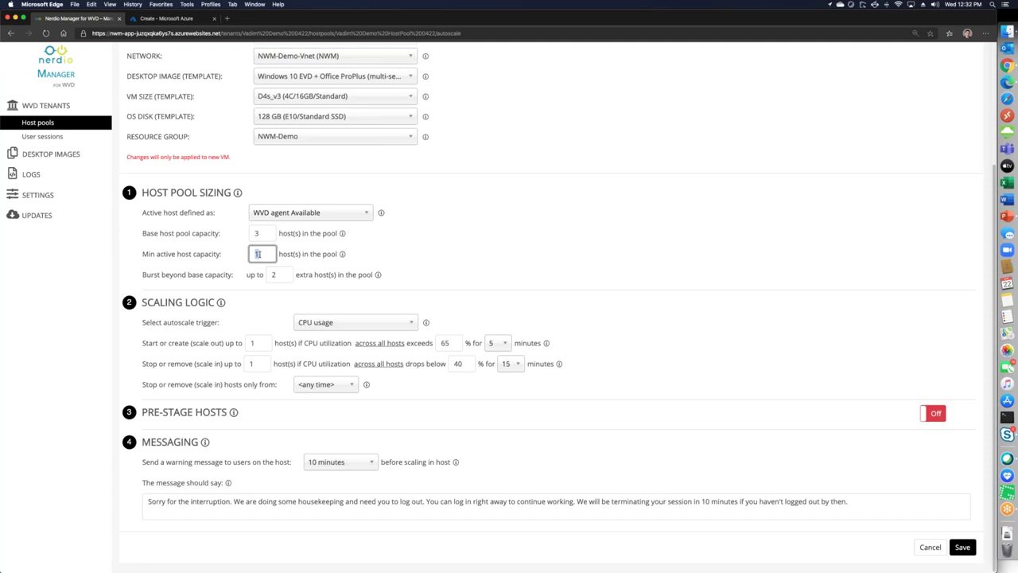
{"action": "double_click", "coordinate": [275, 275]}
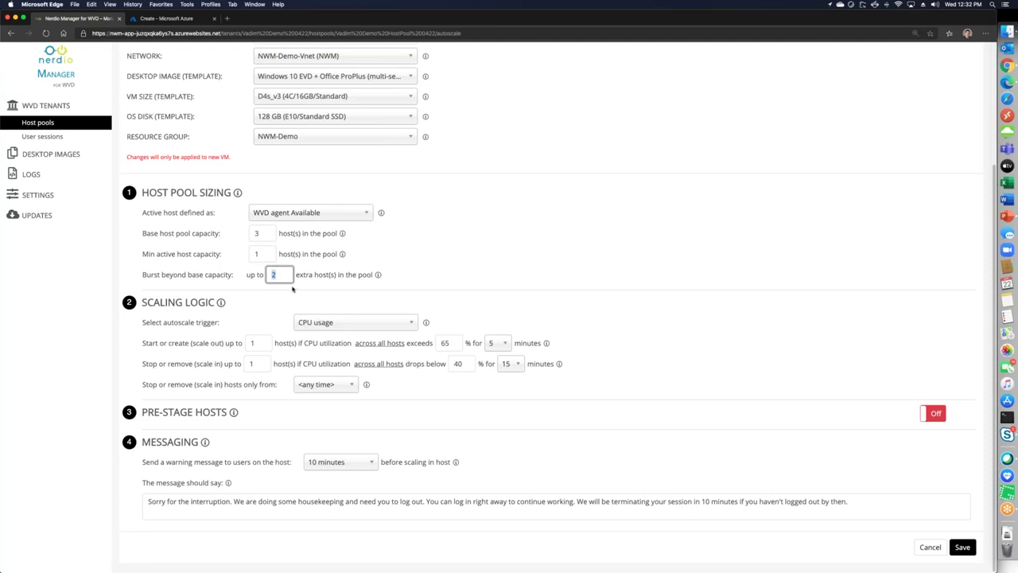
{"action": "type", "text": "2"}
{"action": "double_click", "coordinate": [262, 231]}
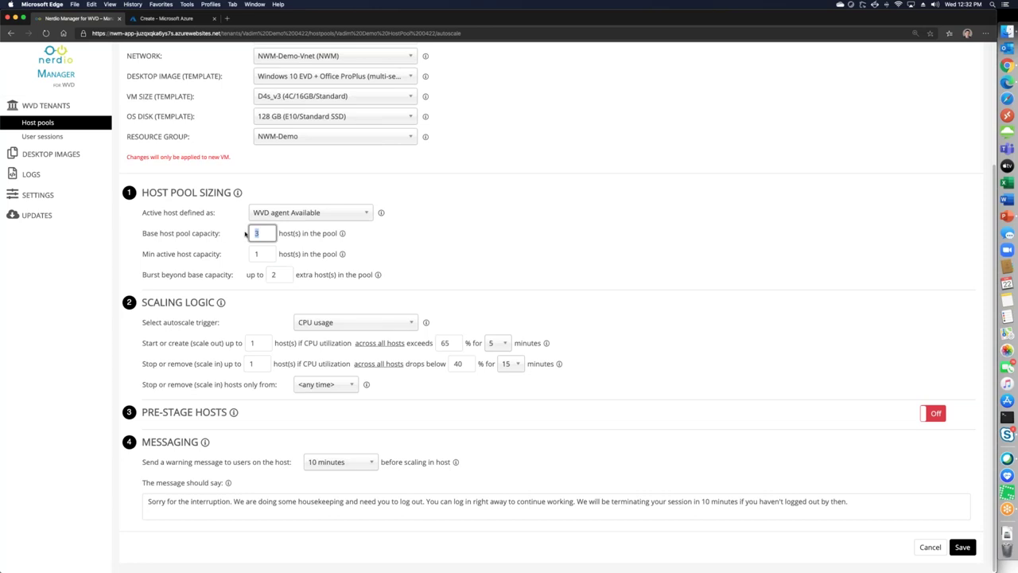
{"action": "double_click", "coordinate": [272, 274]}
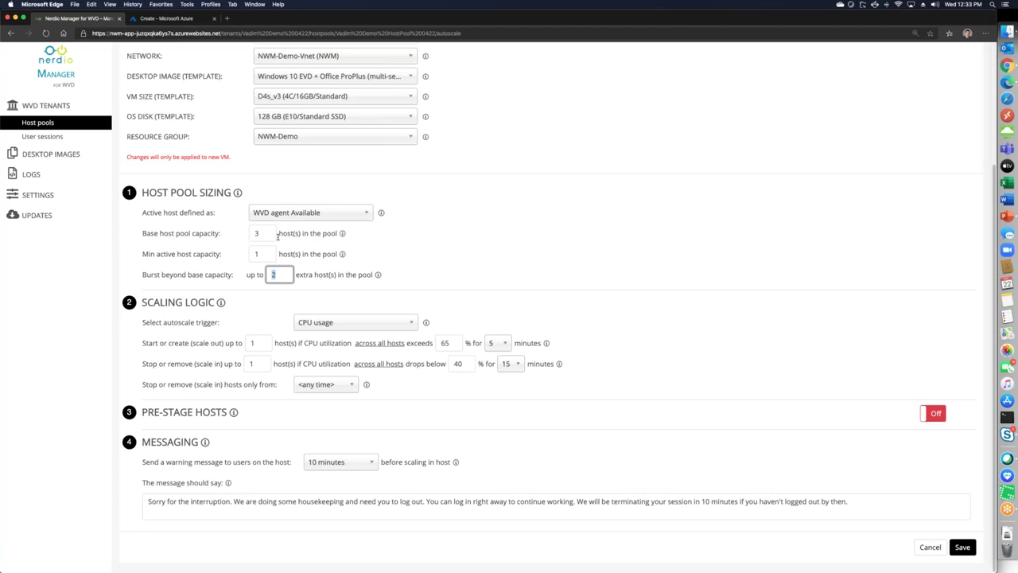
{"action": "double_click", "coordinate": [256, 253]}
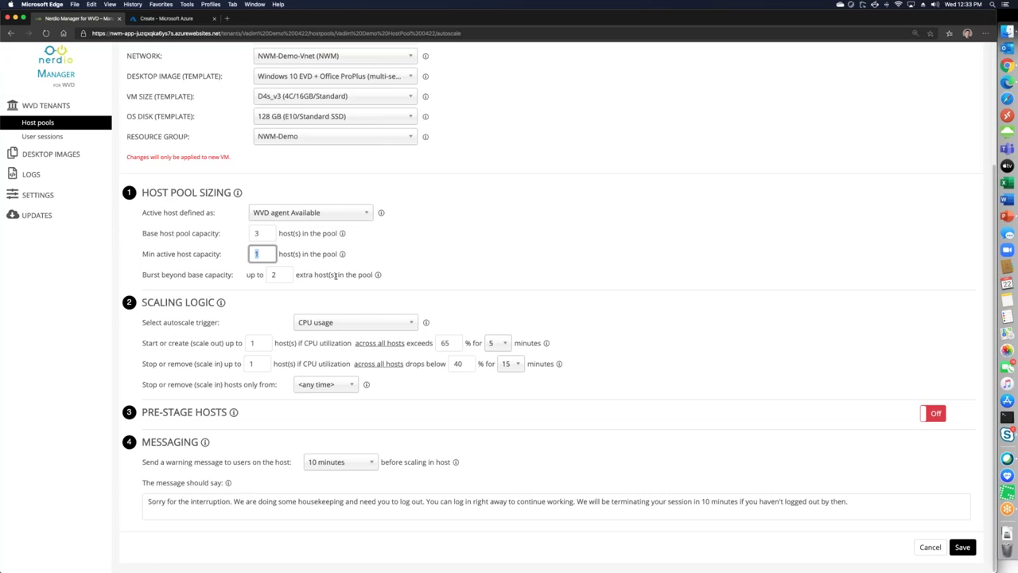
{"action": "left_click", "coordinate": [355, 247]}
Change the burst beyond base capacity to 100 extra hosts
{"action": "double_click", "coordinate": [269, 233]}
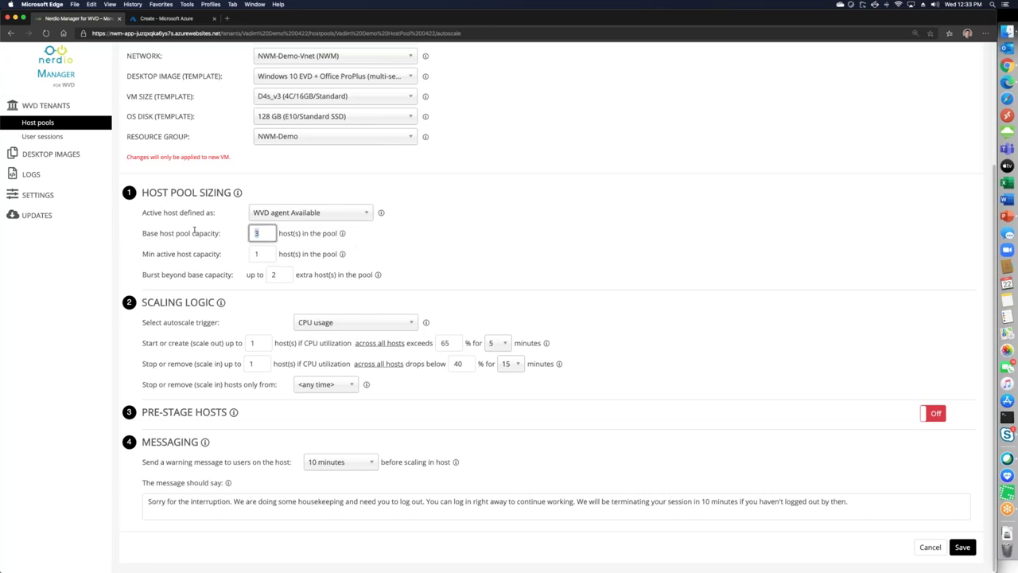
{"action": "double_click", "coordinate": [274, 275]}
{"action": "type", "text": "100"}
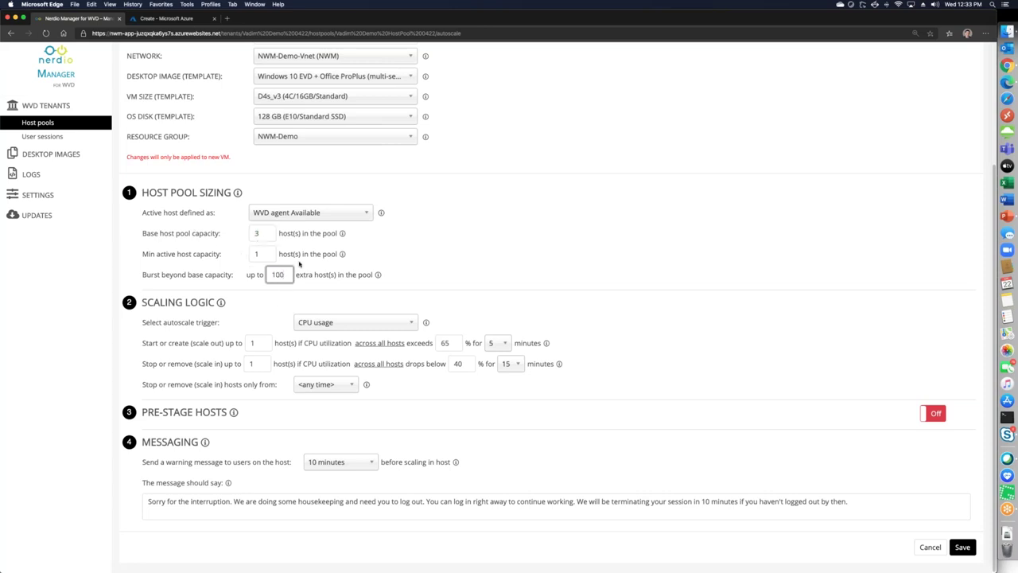
{"action": "double_click", "coordinate": [278, 274]}
{"action": "left_click", "coordinate": [290, 276]}
{"action": "left_click_drag", "start_coordinate": [147, 192], "coordinate": [212, 199]}
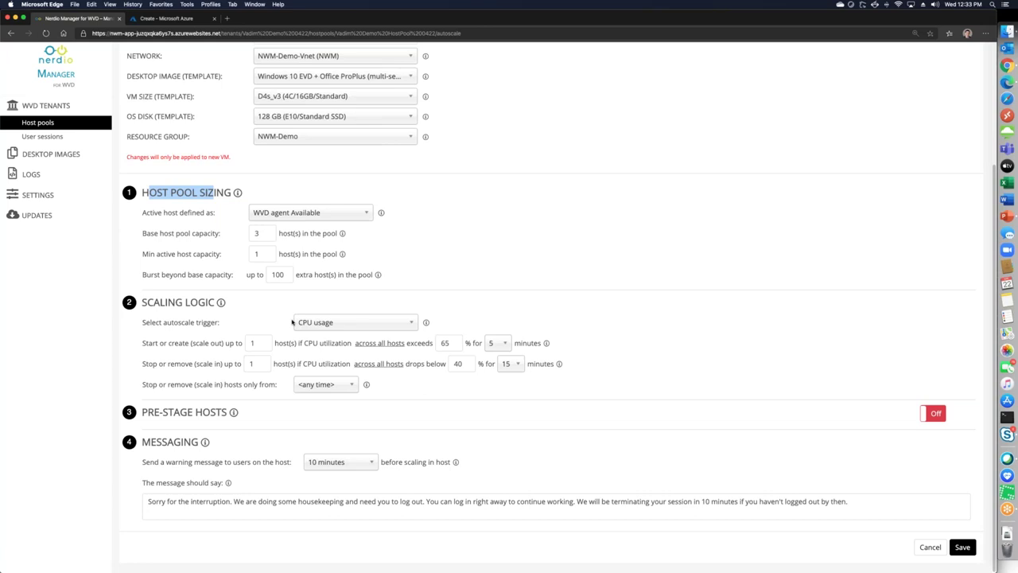
Keep CPU usage as the scaling trigger, checking the 65% scale-out rule and sizing values
{"action": "left_click", "coordinate": [326, 326]}
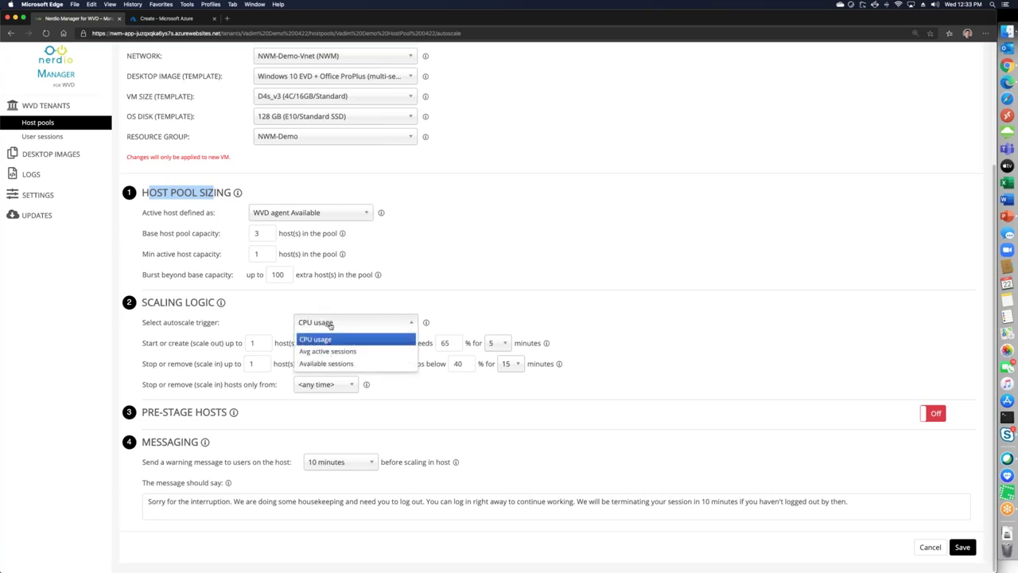
{"action": "left_click", "coordinate": [330, 339]}
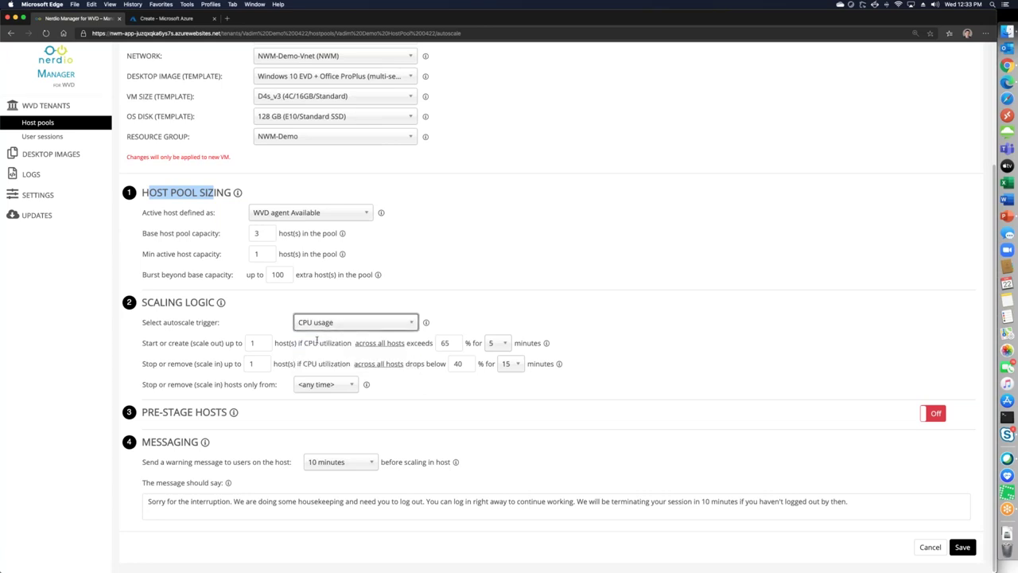
{"action": "double_click", "coordinate": [452, 344]}
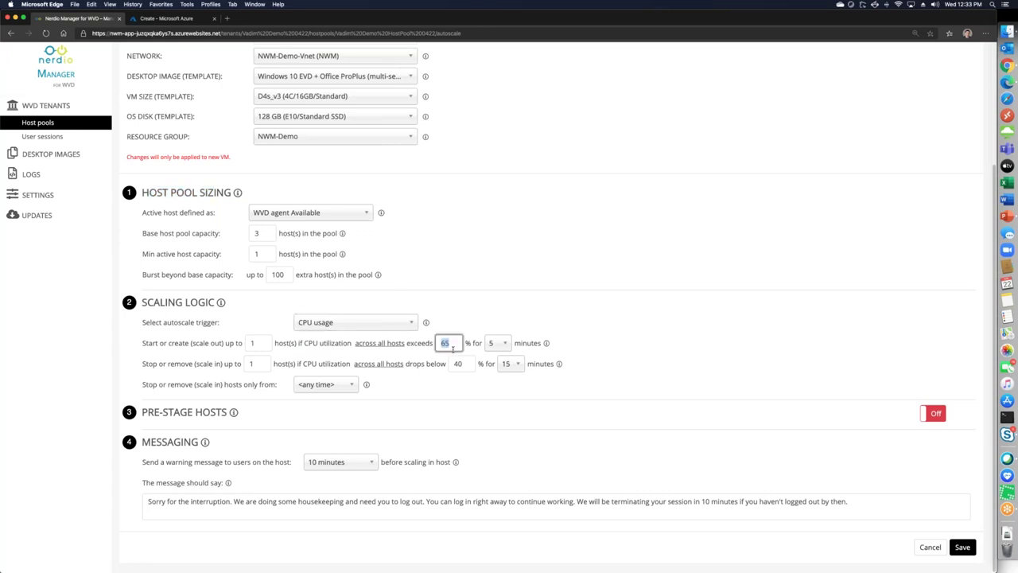
{"action": "double_click", "coordinate": [248, 337]}
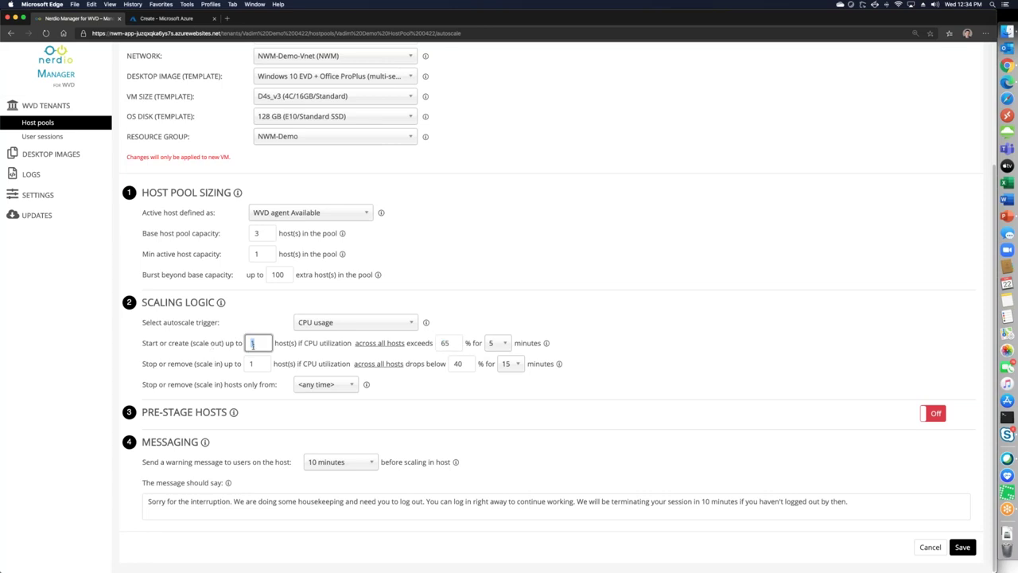
{"action": "double_click", "coordinate": [155, 343]}
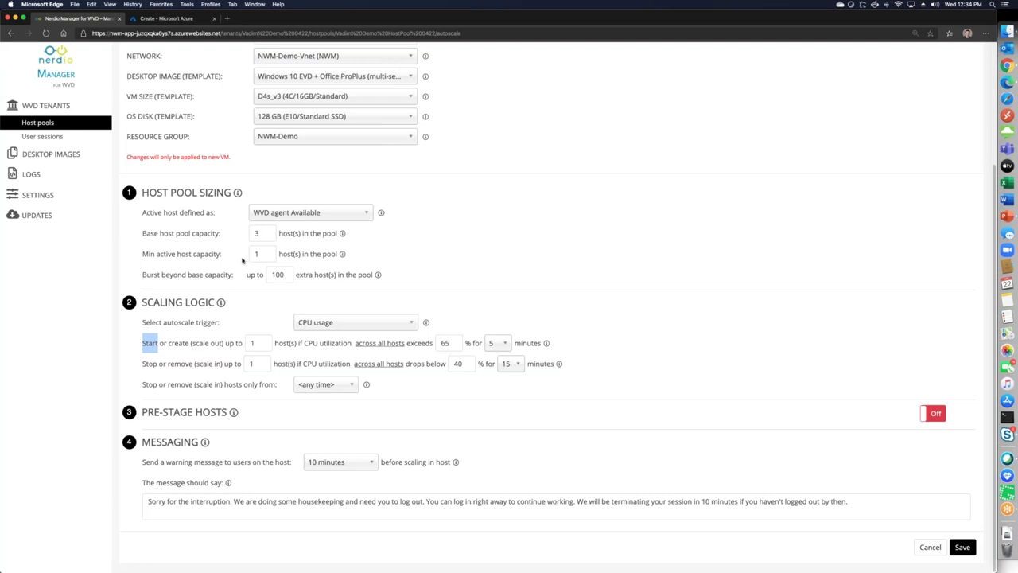
{"action": "left_click", "coordinate": [259, 233]}
{"action": "left_click", "coordinate": [251, 252]}
{"action": "left_click", "coordinate": [264, 232]}
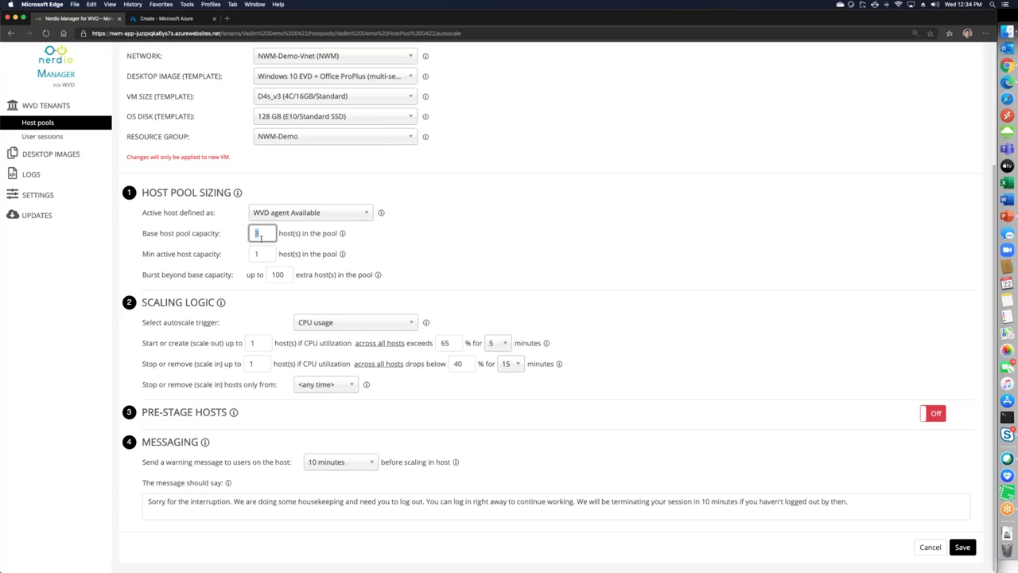
{"action": "key", "text": "Tab"}
{"action": "key", "text": "Tab"}
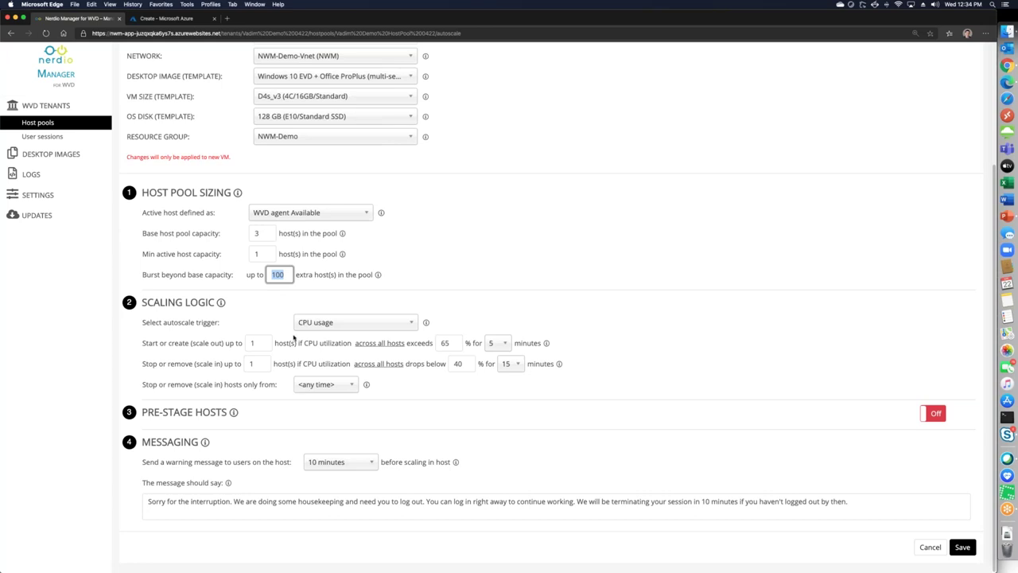
Lower the scale-in CPU threshold from 40% to 30%
{"action": "double_click", "coordinate": [447, 343]}
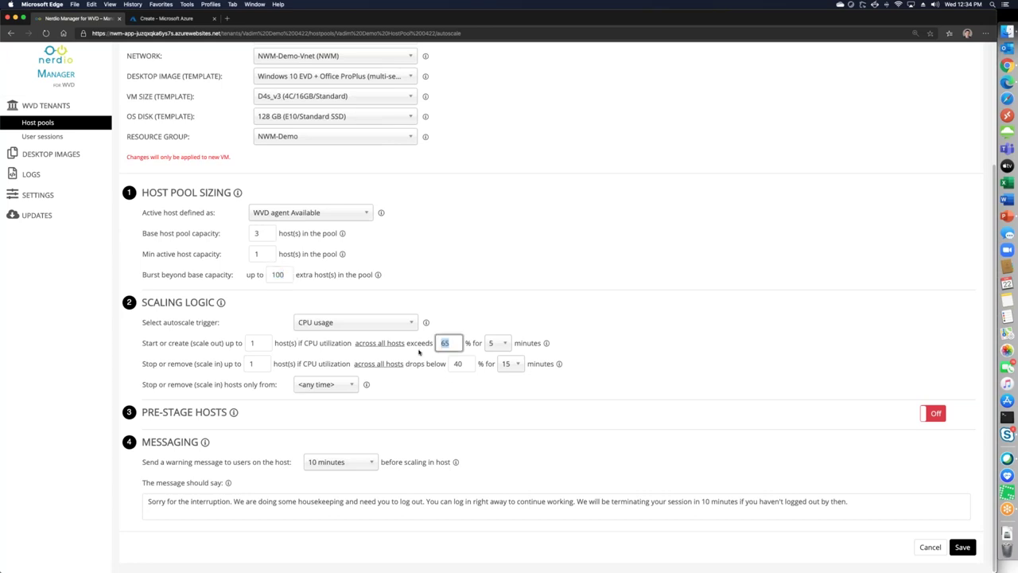
{"action": "double_click", "coordinate": [459, 363]}
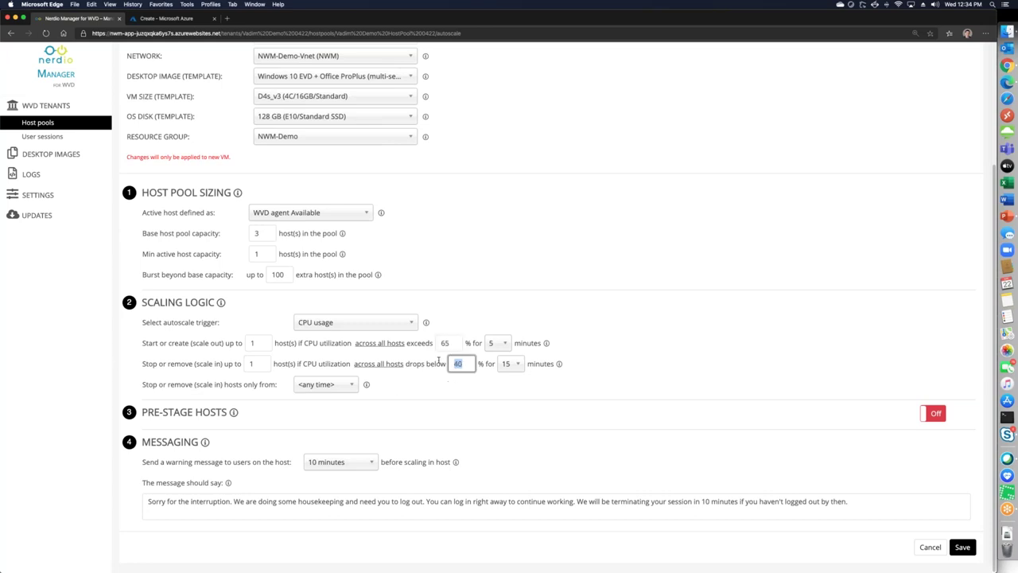
{"action": "type", "text": "30"}
{"action": "double_click", "coordinate": [255, 365]}
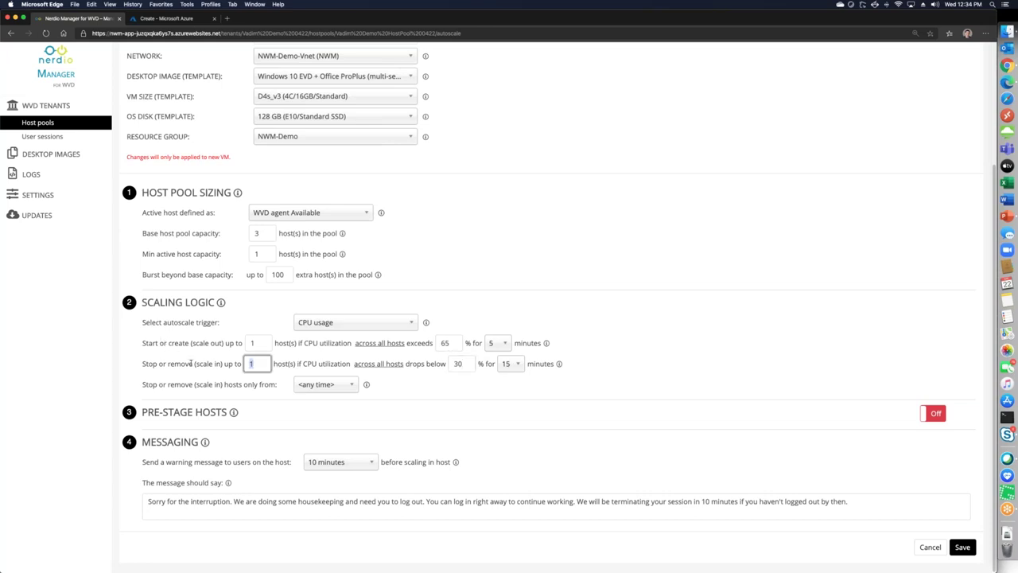
{"action": "left_click_drag", "start_coordinate": [289, 274], "coordinate": [247, 275]}
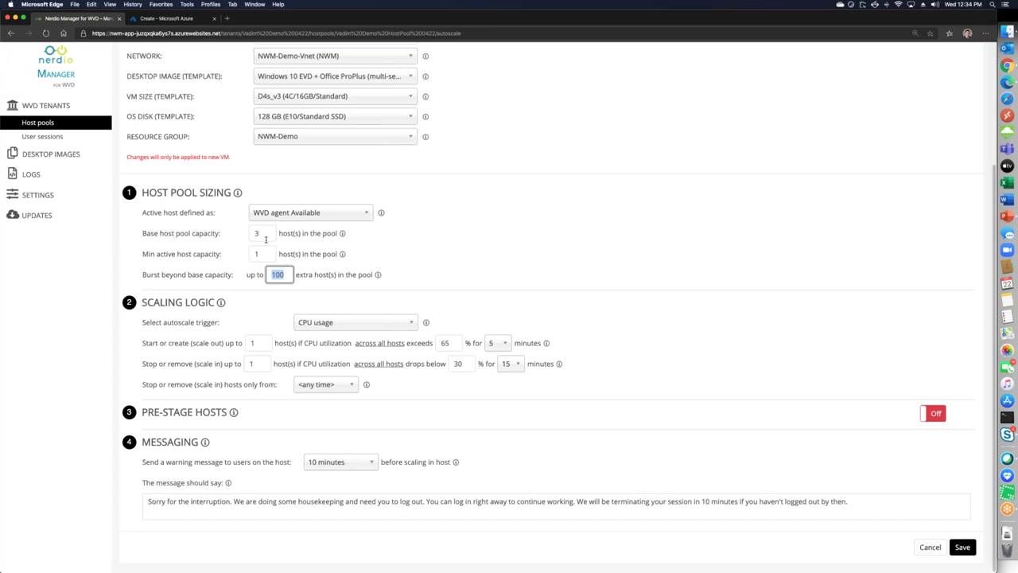
{"action": "left_click_drag", "start_coordinate": [265, 236], "coordinate": [210, 233]}
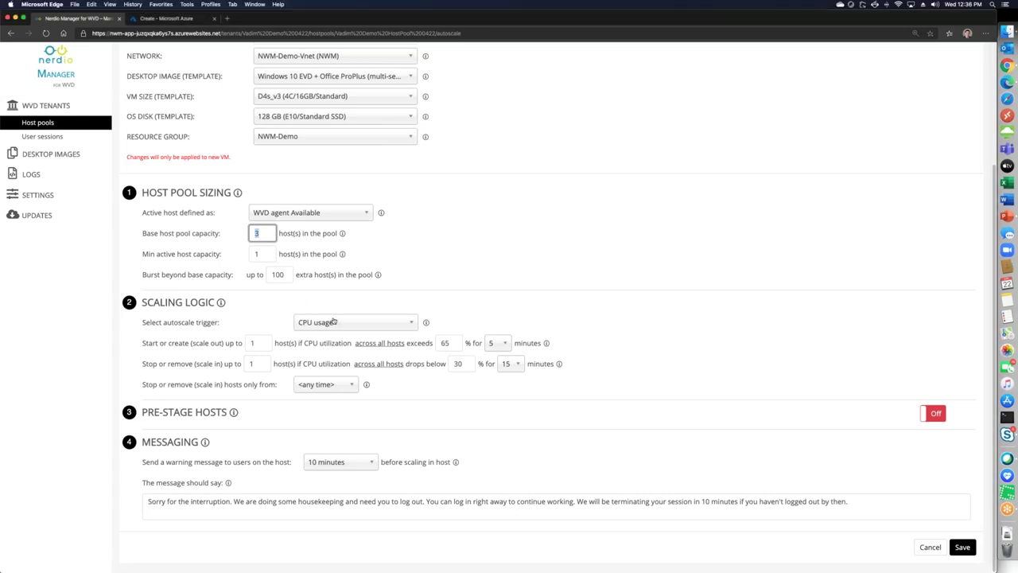
{"action": "left_click", "coordinate": [334, 321]}
{"action": "left_click", "coordinate": [334, 321]}
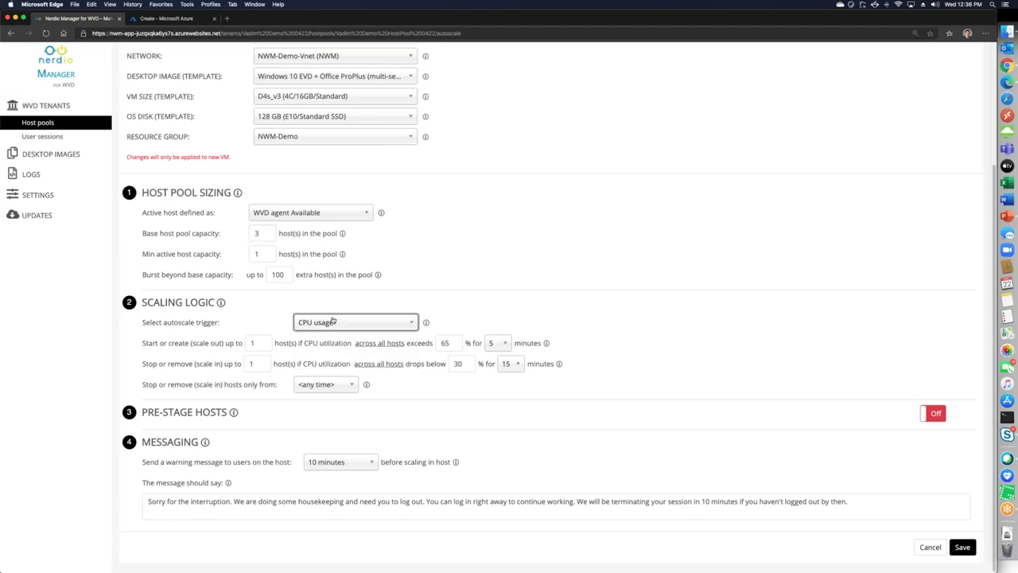
{"action": "left_click", "coordinate": [334, 321]}
{"action": "left_click", "coordinate": [270, 321]}
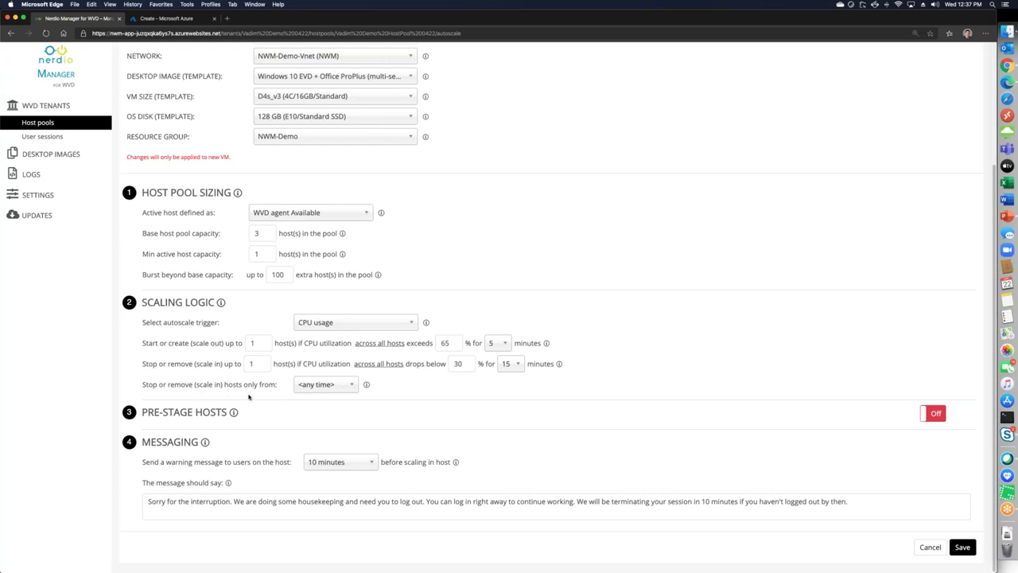
Enable pre-staging of 2 hosts by work start, Monday - Friday, and save the auto-scale settings
{"action": "left_click", "coordinate": [939, 414]}
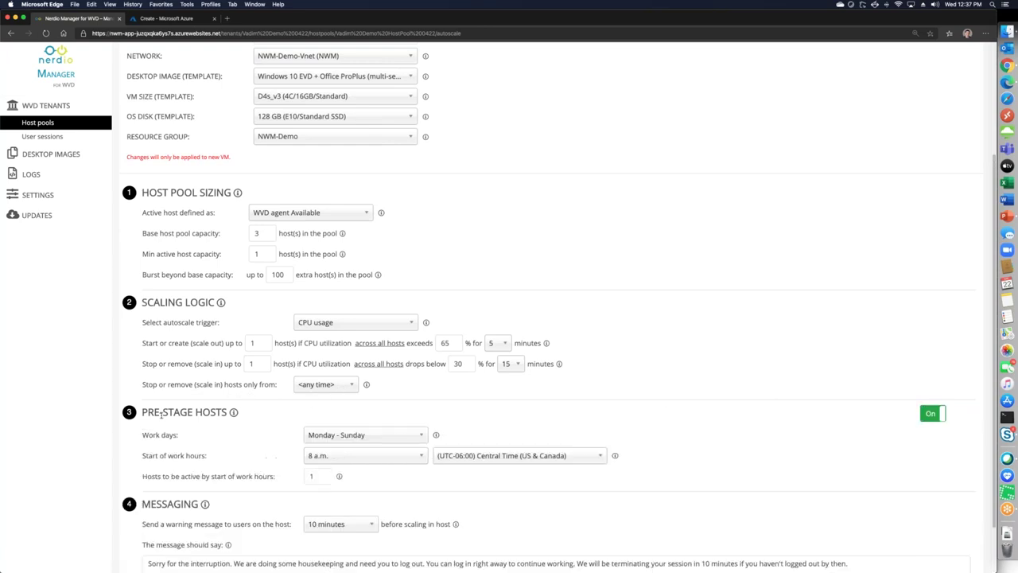
{"action": "left_click", "coordinate": [313, 438]}
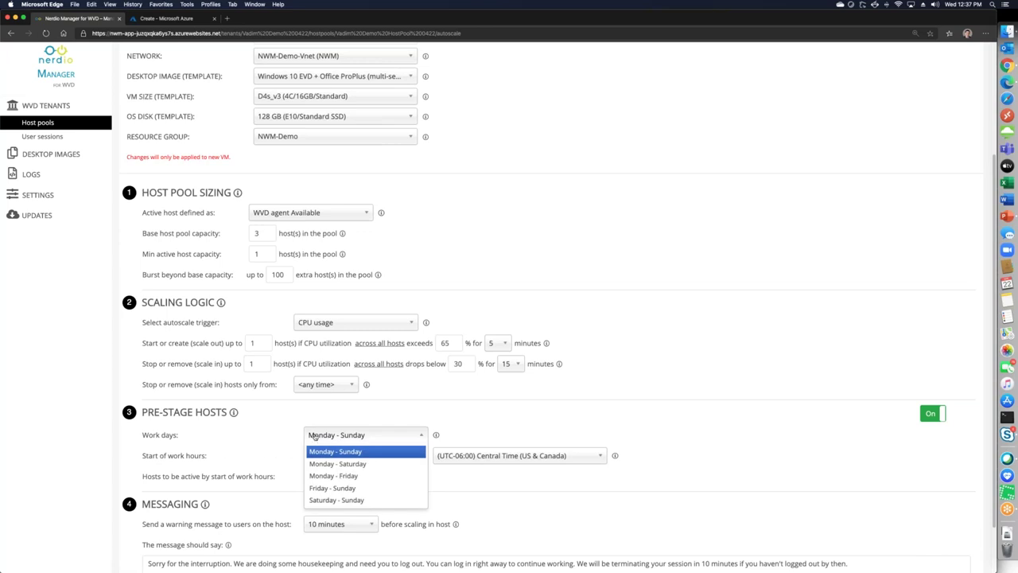
{"action": "double_click", "coordinate": [444, 342]}
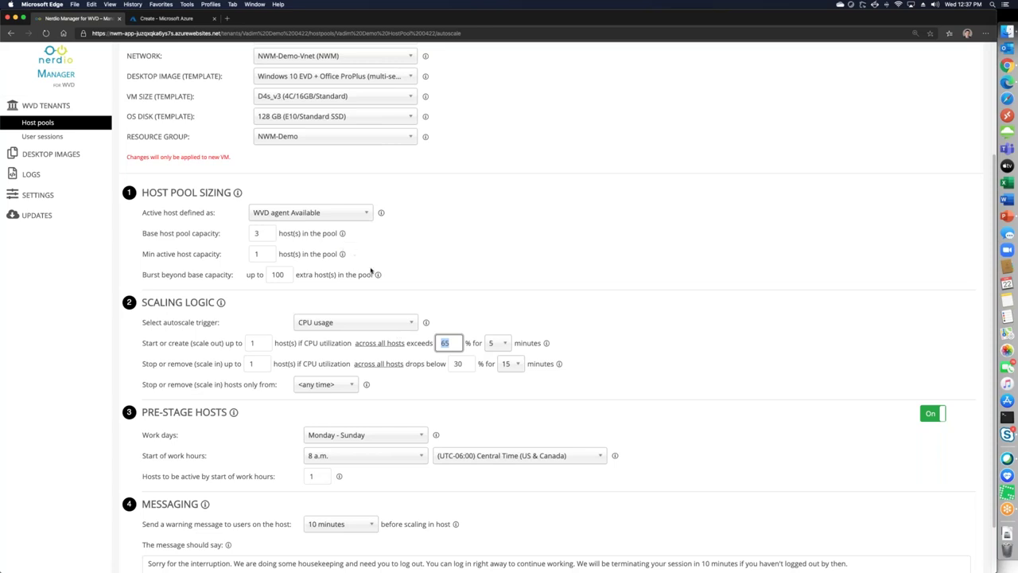
{"action": "left_click", "coordinate": [345, 440]}
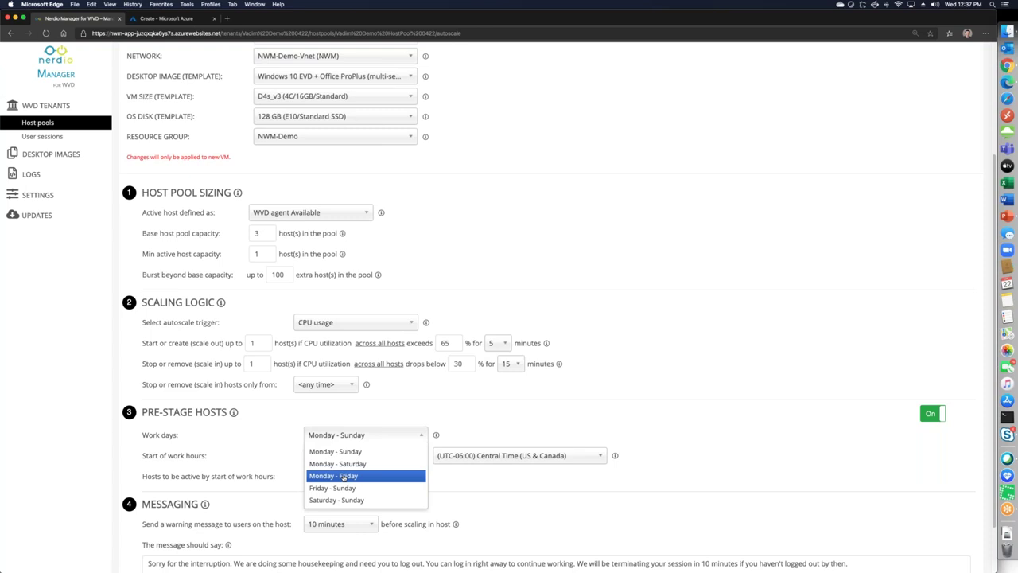
{"action": "left_click", "coordinate": [343, 475]}
{"action": "double_click", "coordinate": [317, 475]}
{"action": "type", "text": "2"}
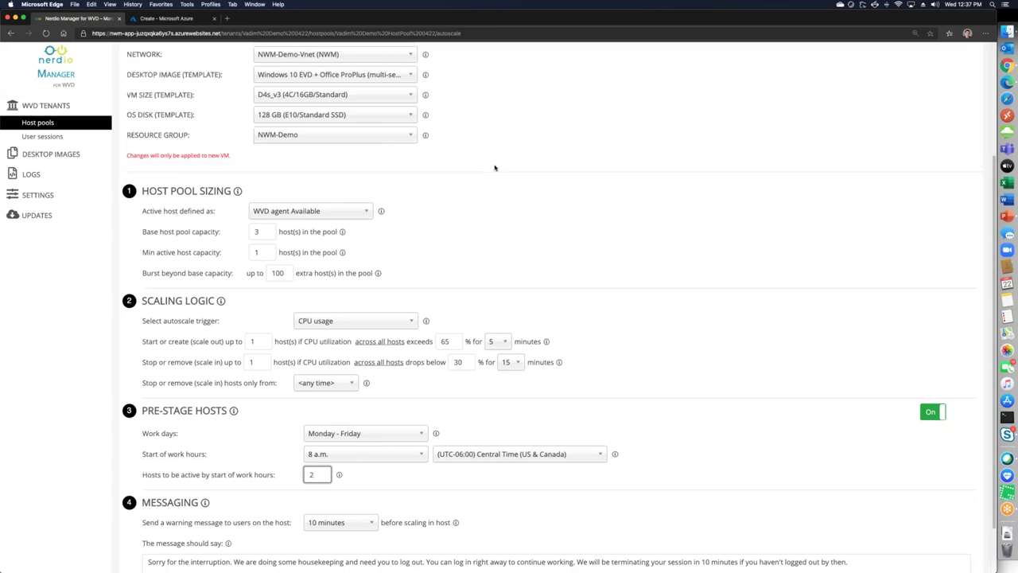
{"action": "scroll", "coordinate": [416, 525], "scroll_direction": "down", "scroll_amount": 2}
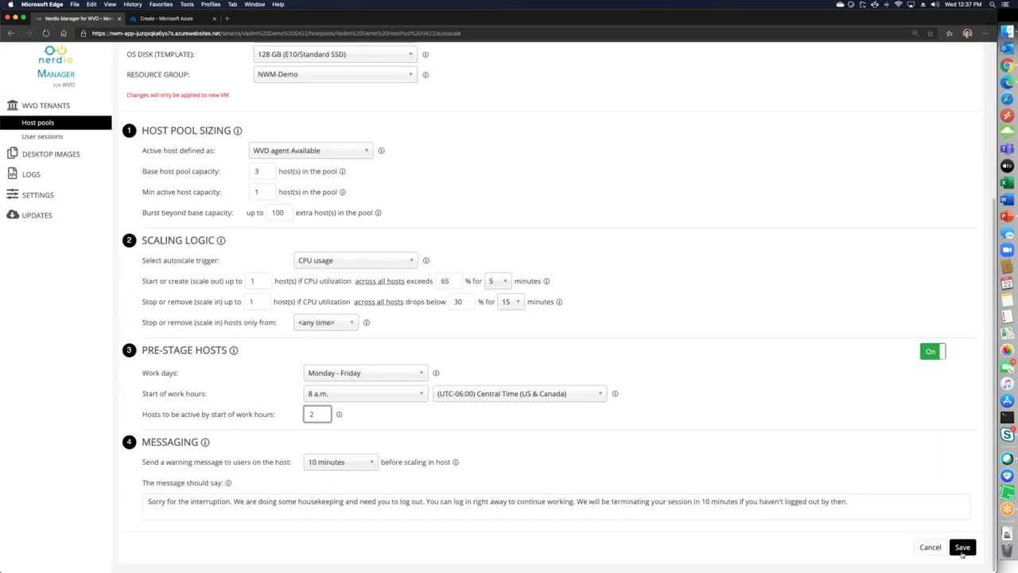
{"action": "left_click", "coordinate": [963, 555]}
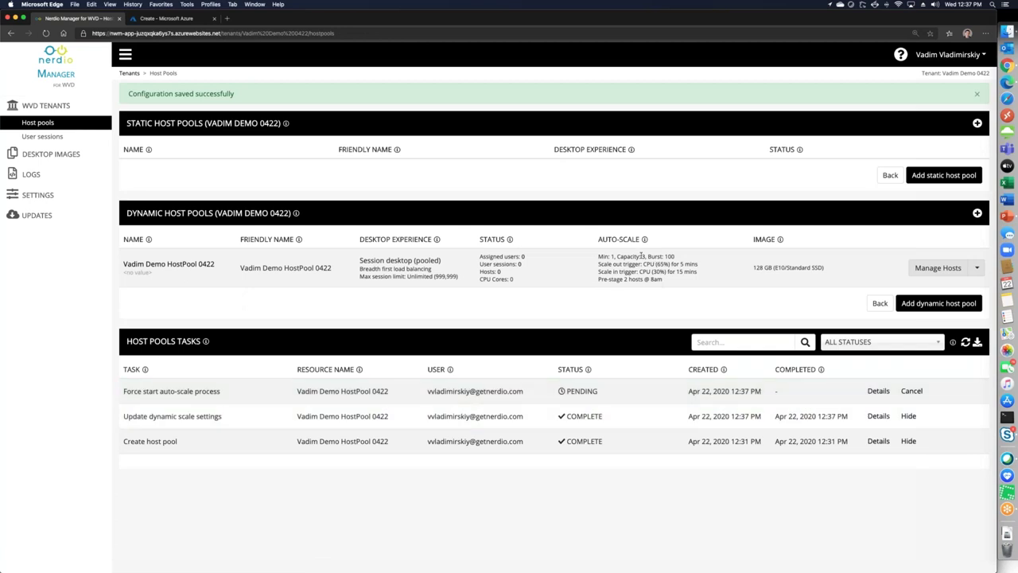
Check the Capacity 3 summary and new Add host tasks, then open the first Add host job's details
{"action": "left_click_drag", "start_coordinate": [646, 256], "coordinate": [616, 257]}
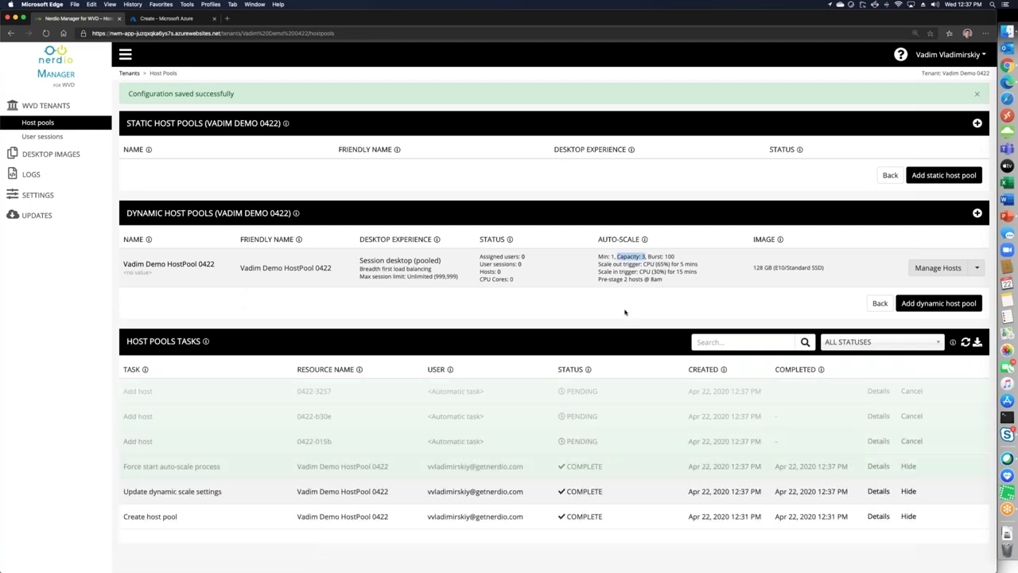
{"action": "left_click_drag", "start_coordinate": [508, 275], "coordinate": [479, 244]}
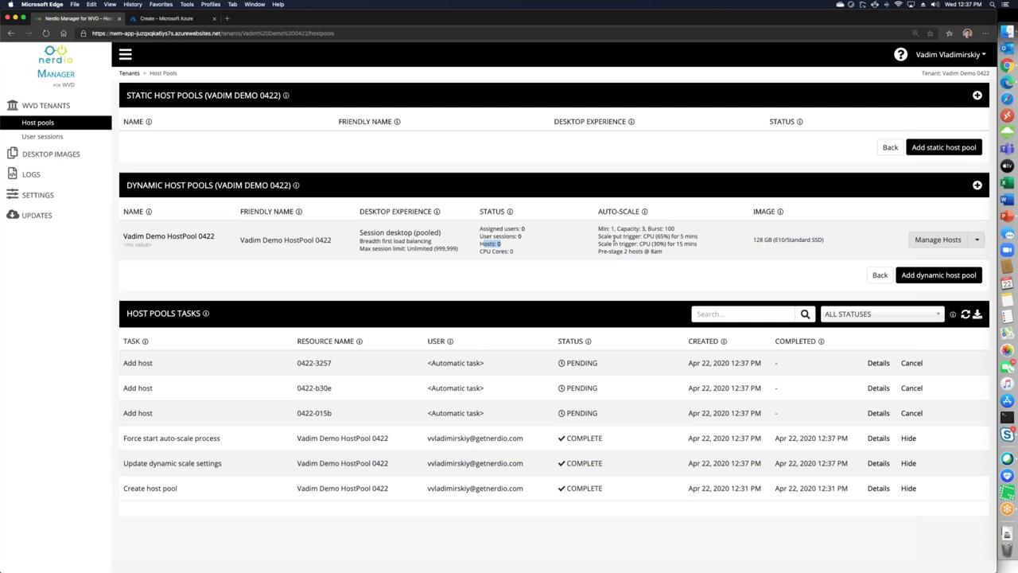
{"action": "left_click", "coordinate": [392, 368]}
{"action": "left_click_drag", "start_coordinate": [122, 360], "coordinate": [910, 408]}
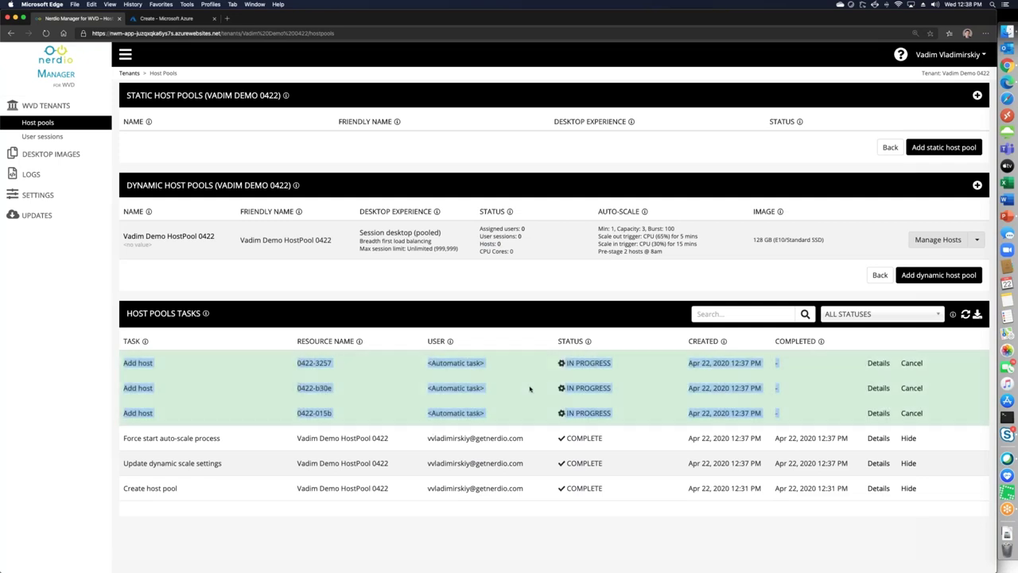
{"action": "left_click", "coordinate": [678, 406]}
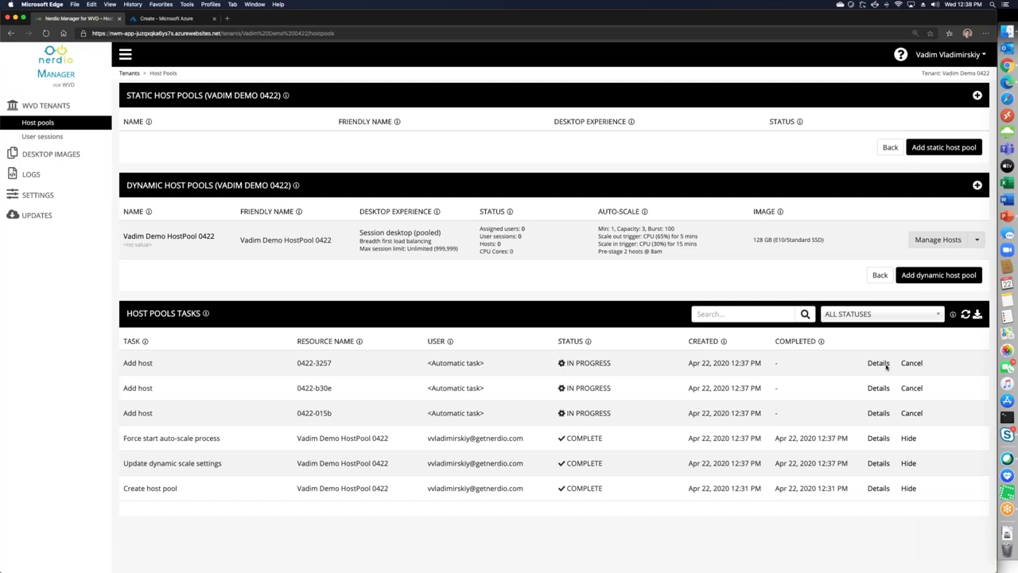
{"action": "left_click", "coordinate": [886, 364]}
{"action": "left_click", "coordinate": [878, 363]}
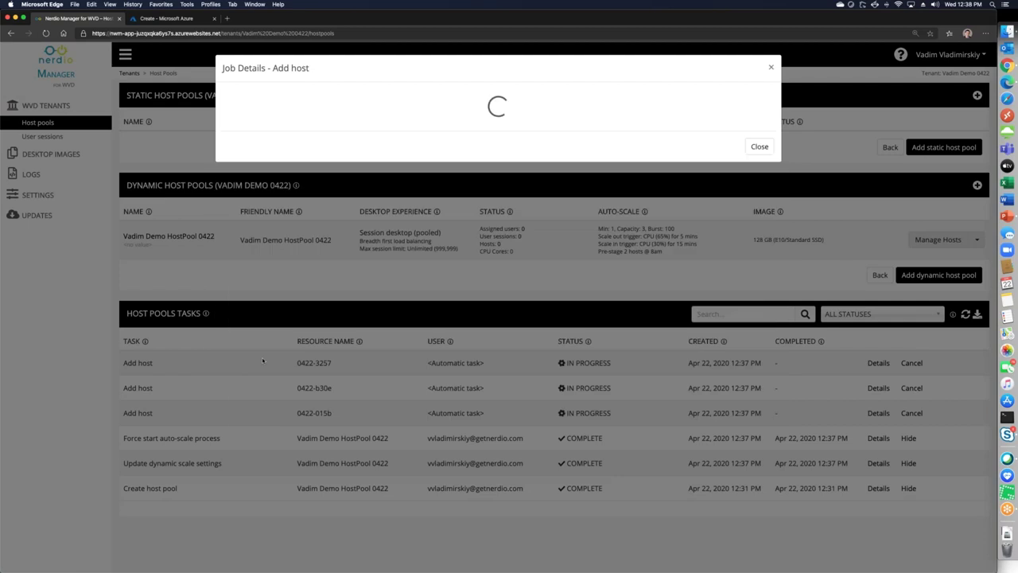
Read the Add host job steps, such as Create network interface, then close the details
{"action": "left_click_drag", "start_coordinate": [253, 341], "coordinate": [334, 352]}
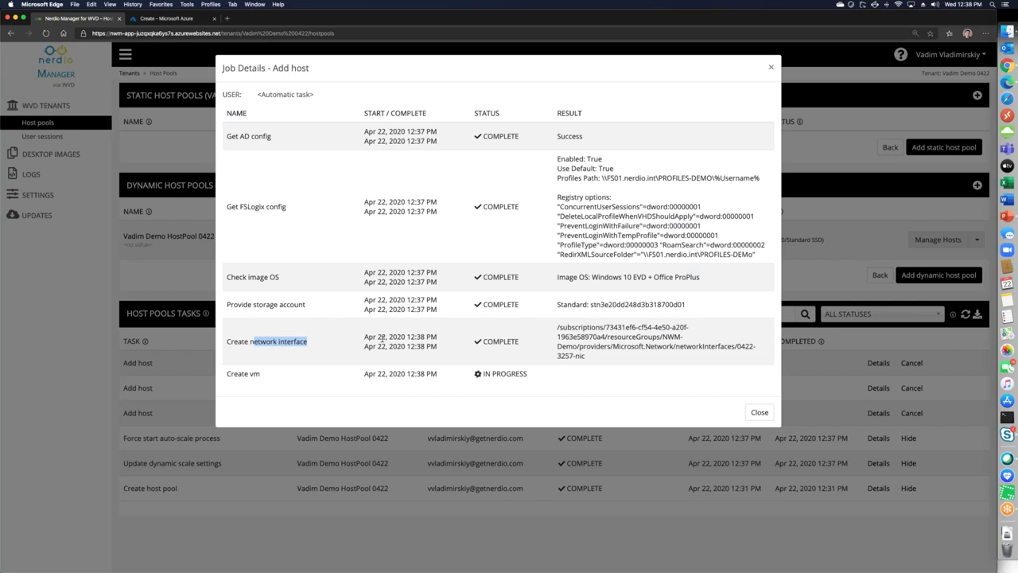
{"action": "left_click", "coordinate": [762, 413]}
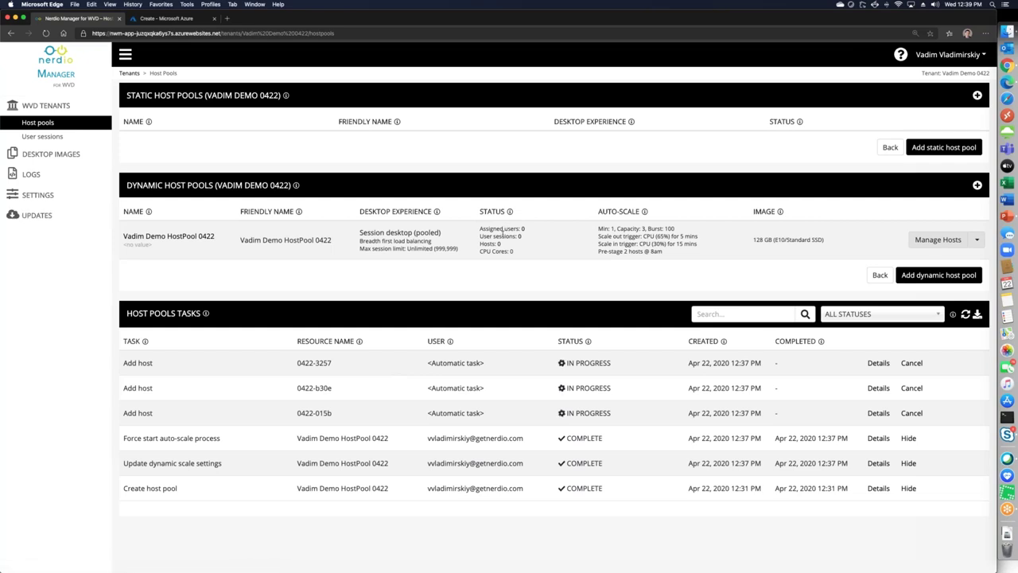
View the pool's FSLogix profile settings, cancel unchanged, and go to the Settings page
{"action": "left_click", "coordinate": [976, 240]}
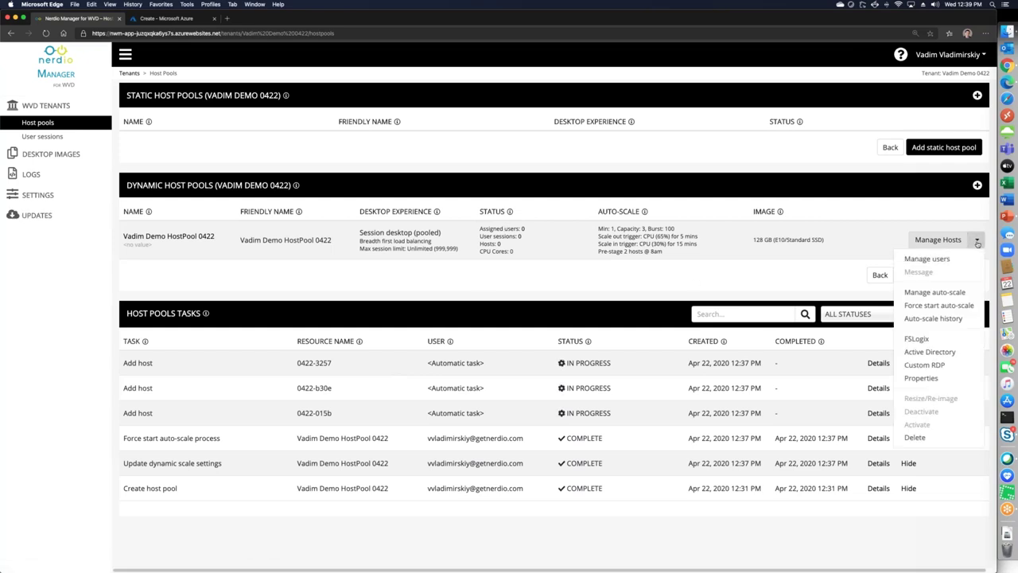
{"action": "left_click", "coordinate": [913, 350]}
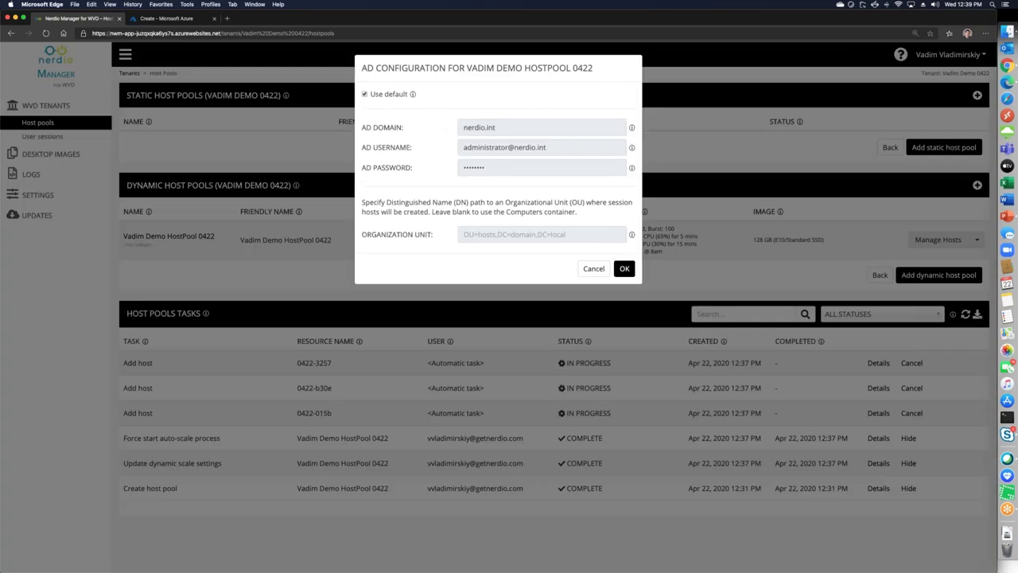
{"action": "left_click", "coordinate": [623, 268]}
{"action": "left_click", "coordinate": [977, 240]}
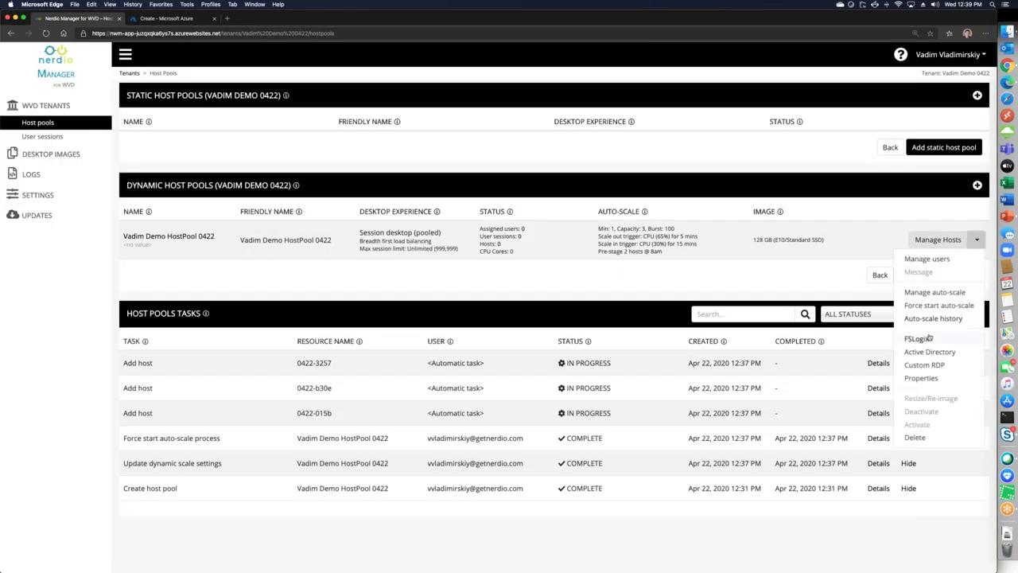
{"action": "left_click", "coordinate": [913, 338]}
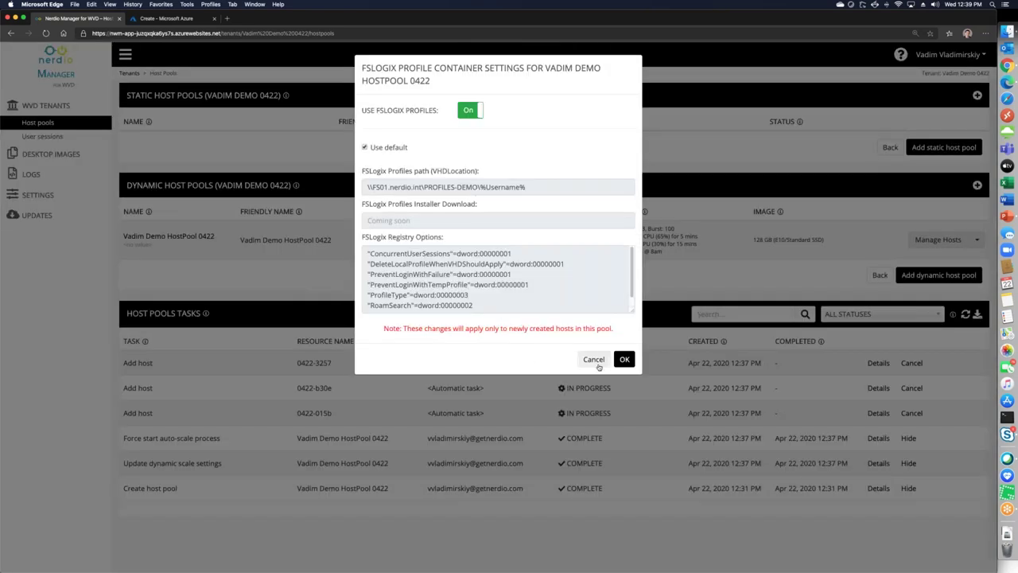
{"action": "left_click", "coordinate": [594, 360]}
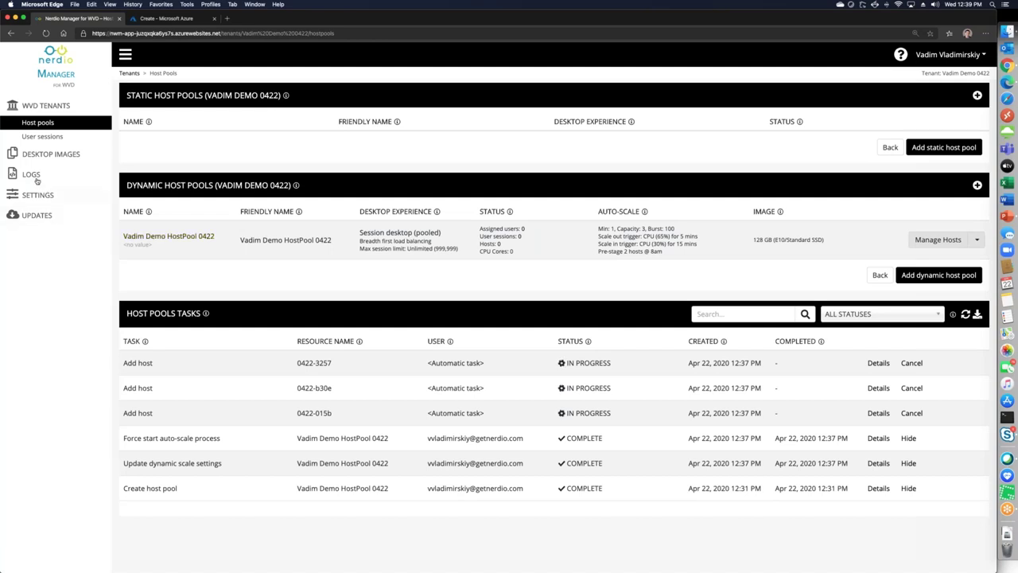
{"action": "left_click", "coordinate": [46, 194]}
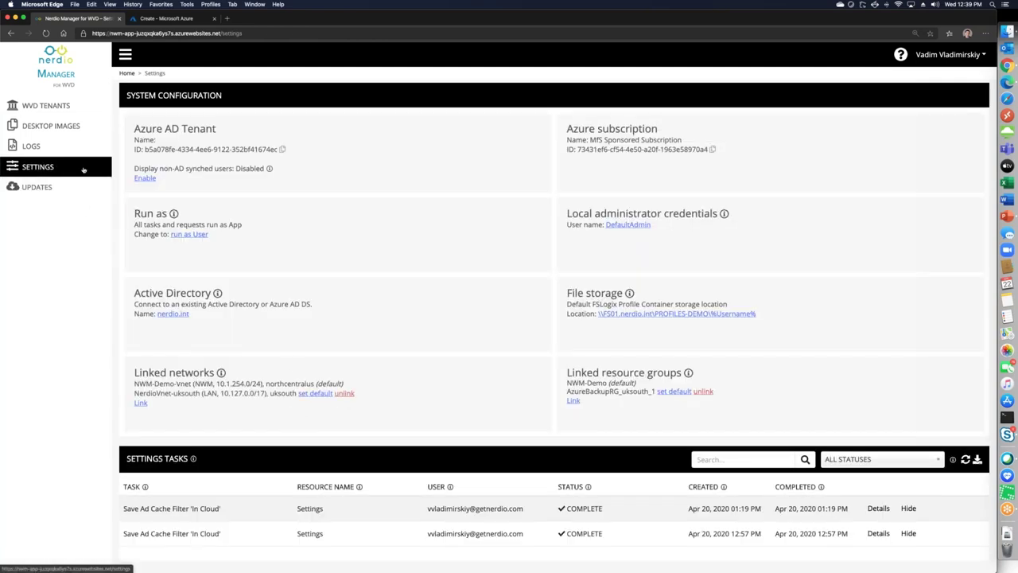
Check the Active Directory configuration unchanged, then open the default File Storage location with its UNC path
{"action": "left_click", "coordinate": [165, 315]}
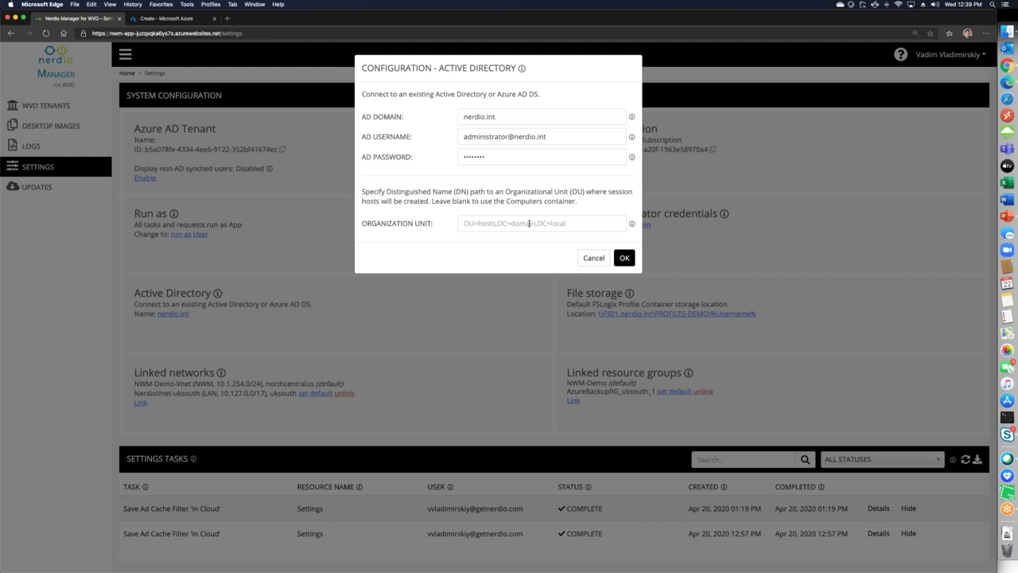
{"action": "left_click", "coordinate": [590, 257]}
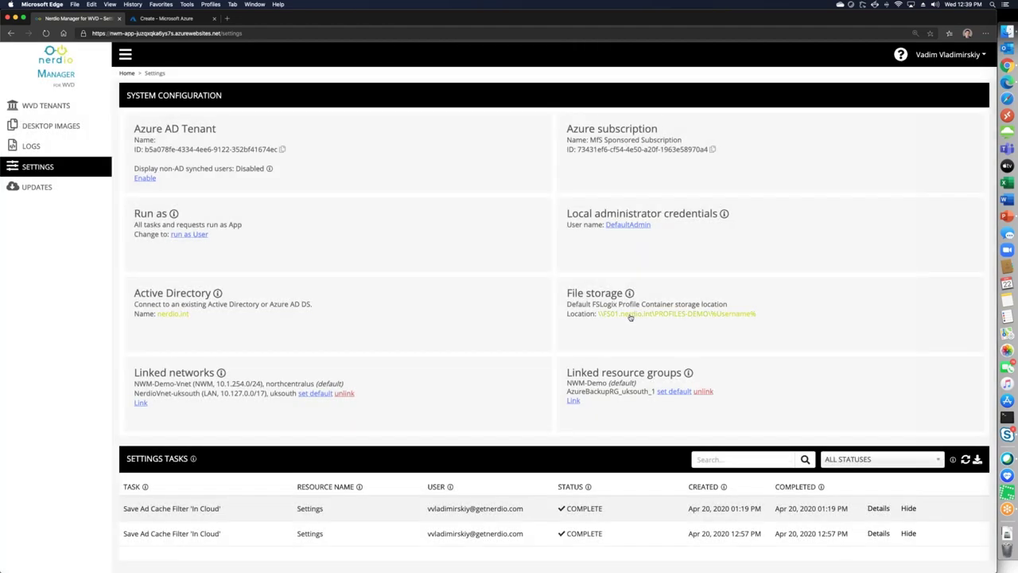
{"action": "left_click", "coordinate": [629, 315]}
{"action": "left_click", "coordinate": [561, 120]}
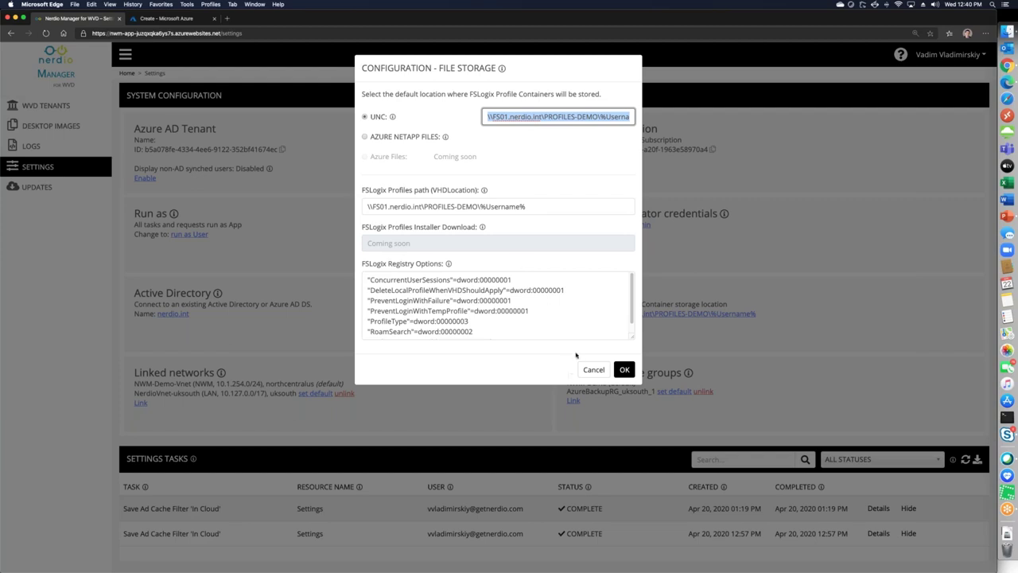
Cancel the Configuration - File Storage dialog without changes
{"action": "left_click", "coordinate": [590, 369]}
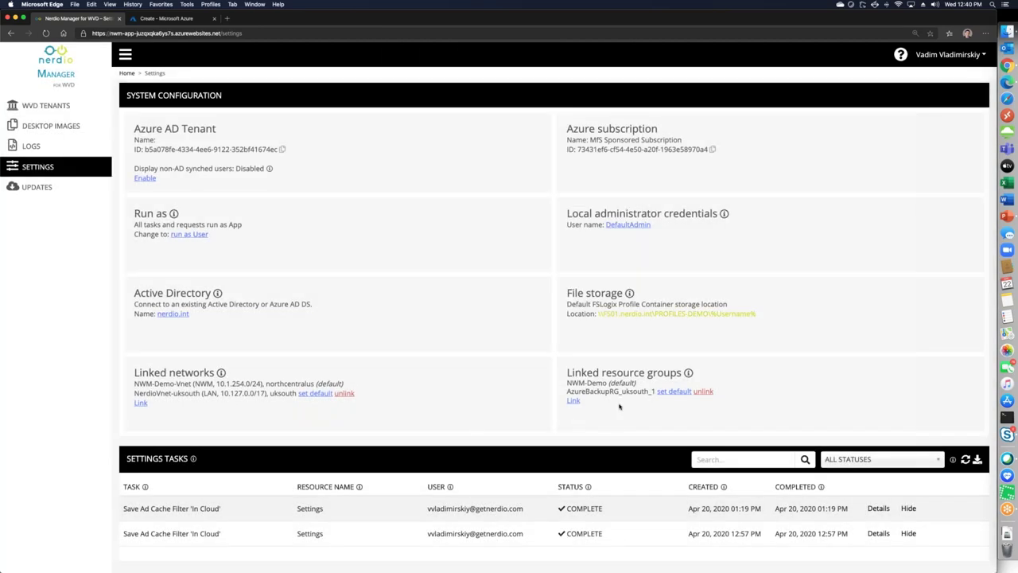
Link the NFARDS-P5 resource group under Linked resource groups
{"action": "left_click", "coordinate": [573, 401]}
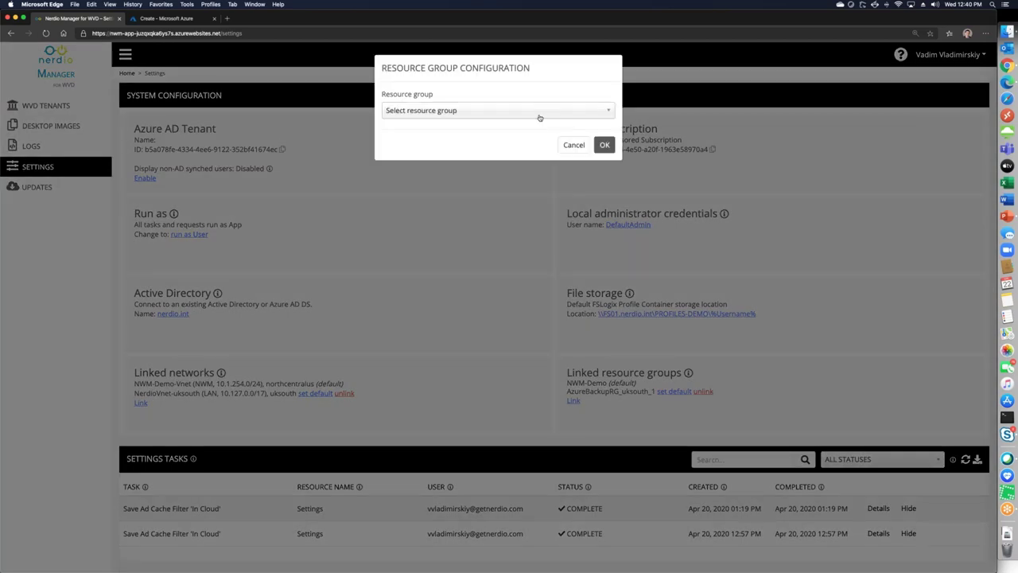
{"action": "left_click", "coordinate": [538, 116]}
{"action": "left_click", "coordinate": [447, 153]}
{"action": "left_click", "coordinate": [606, 146]}
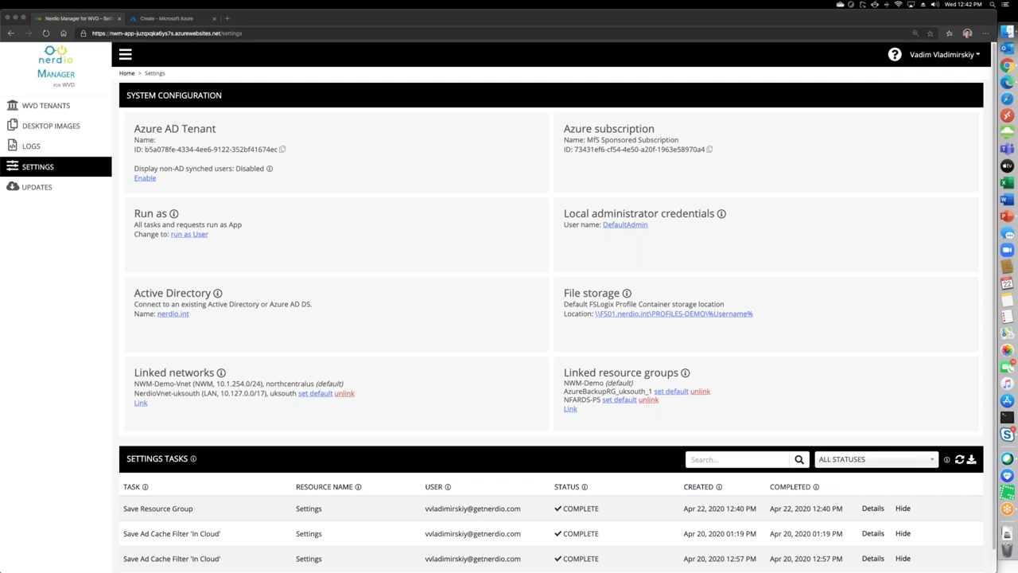
{"action": "left_click", "coordinate": [47, 105]}
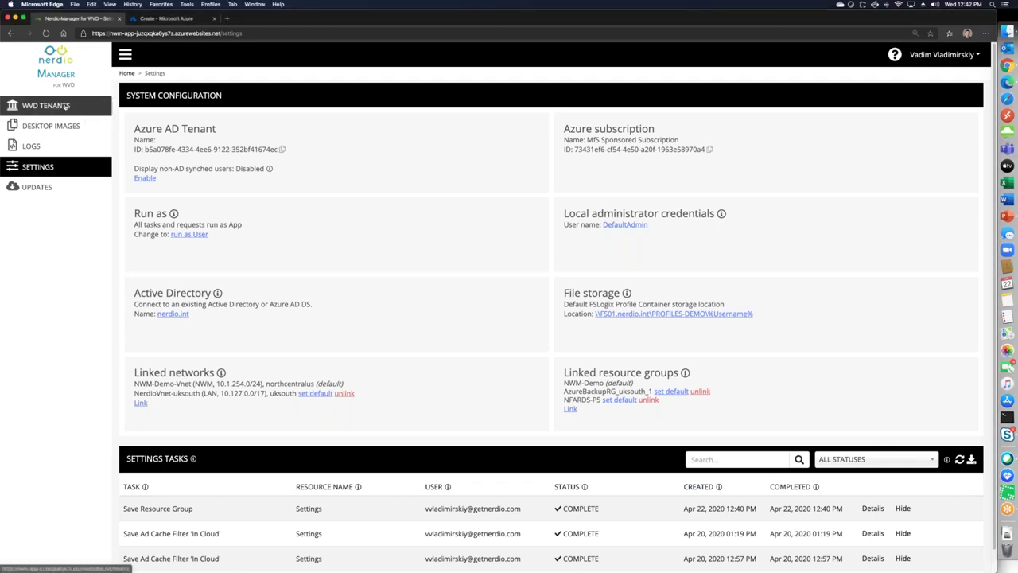
{"action": "left_click", "coordinate": [152, 182]}
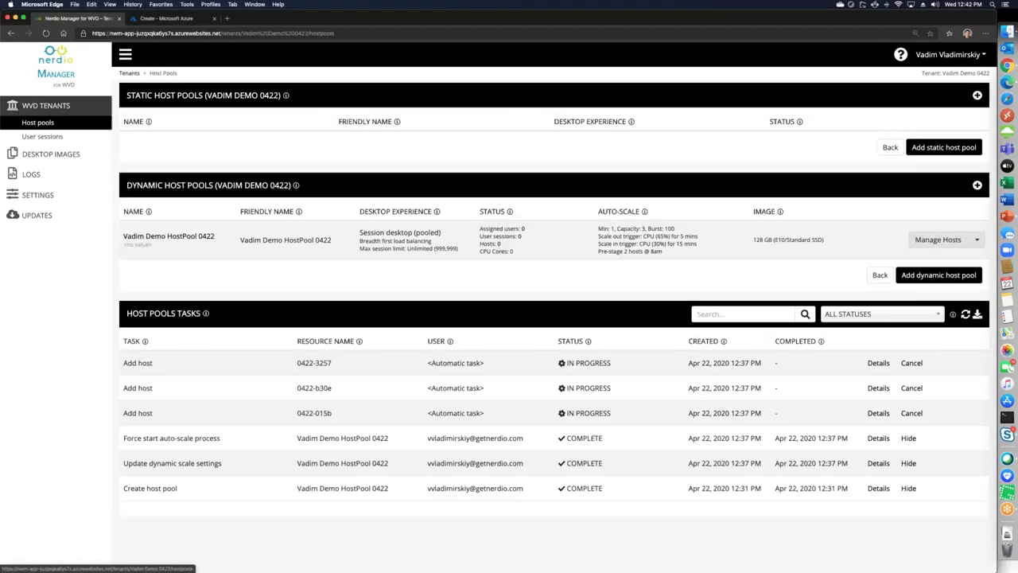
{"action": "left_click", "coordinate": [976, 239]}
{"action": "left_click", "coordinate": [932, 292]}
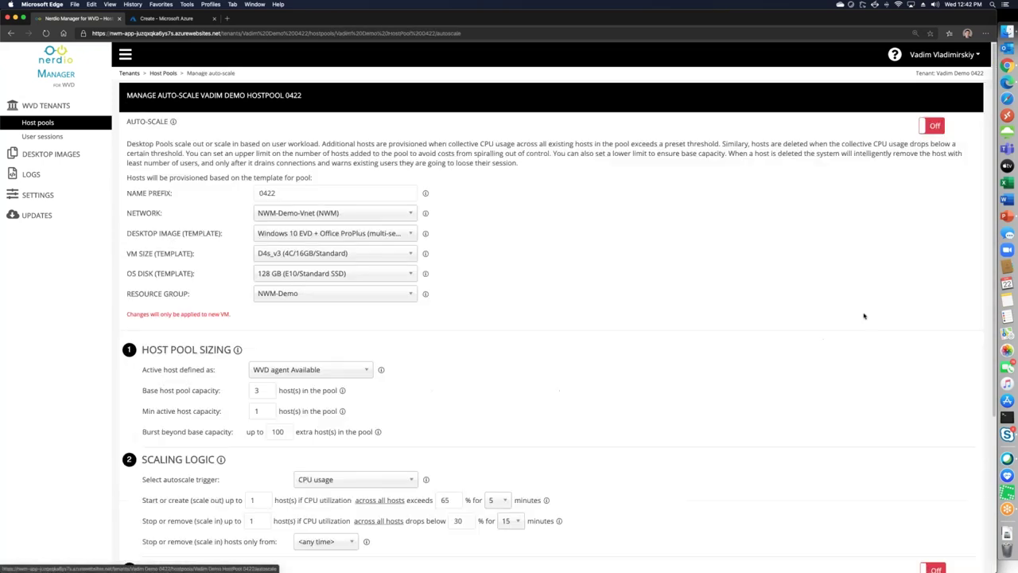
{"action": "scroll", "coordinate": [565, 387], "scroll_direction": "down", "scroll_amount": 5}
{"action": "left_click_drag", "start_coordinate": [142, 441], "coordinate": [402, 503]}
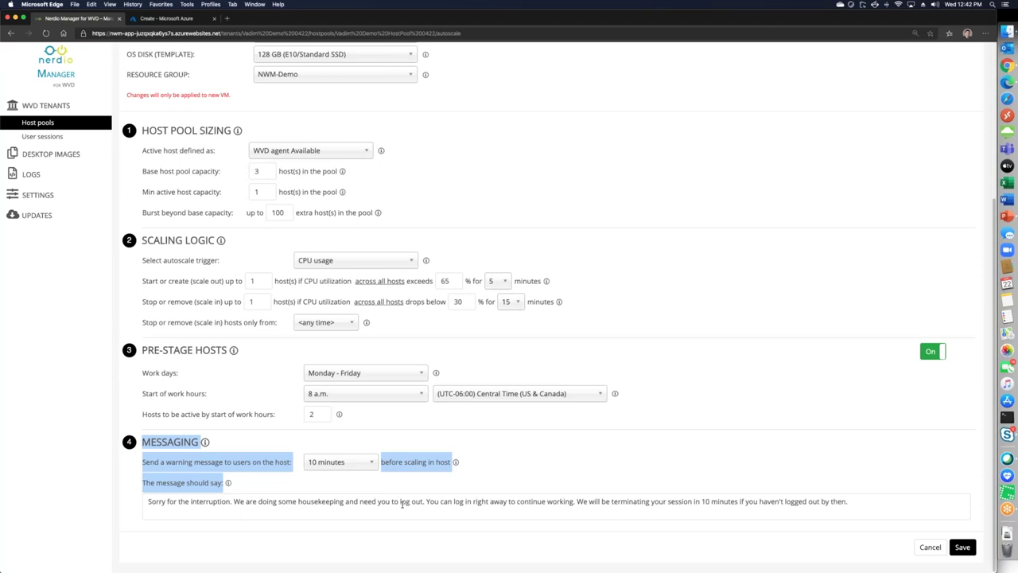
{"action": "left_click", "coordinate": [648, 471]}
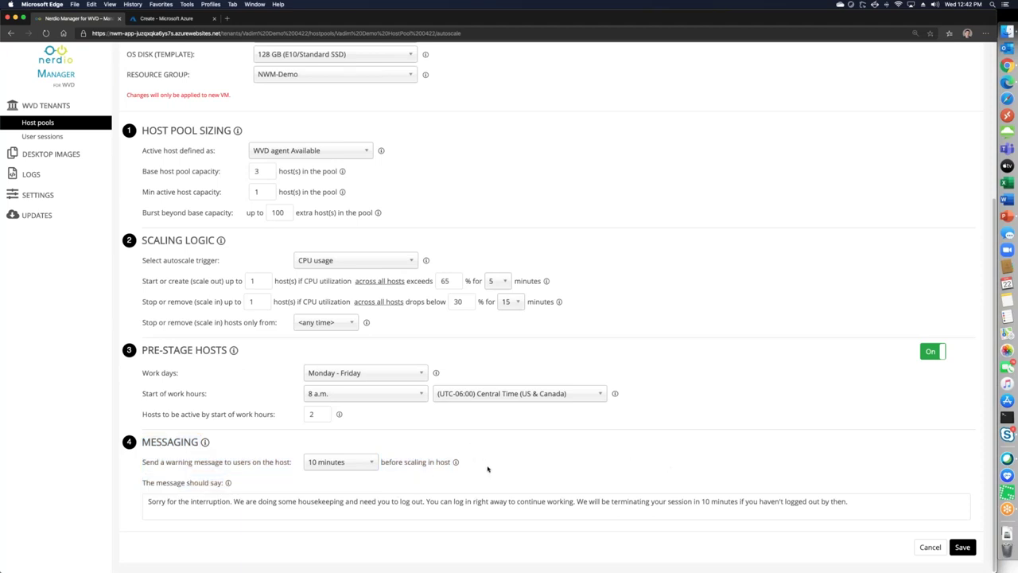
{"action": "scroll", "coordinate": [487, 468], "scroll_direction": "up", "scroll_amount": 1}
{"action": "scroll", "coordinate": [486, 466], "scroll_direction": "up", "scroll_amount": 5}
{"action": "scroll", "coordinate": [445, 473], "scroll_direction": "down", "scroll_amount": 1}
{"action": "left_click", "coordinate": [321, 493]}
{"action": "type", "text": "6"}
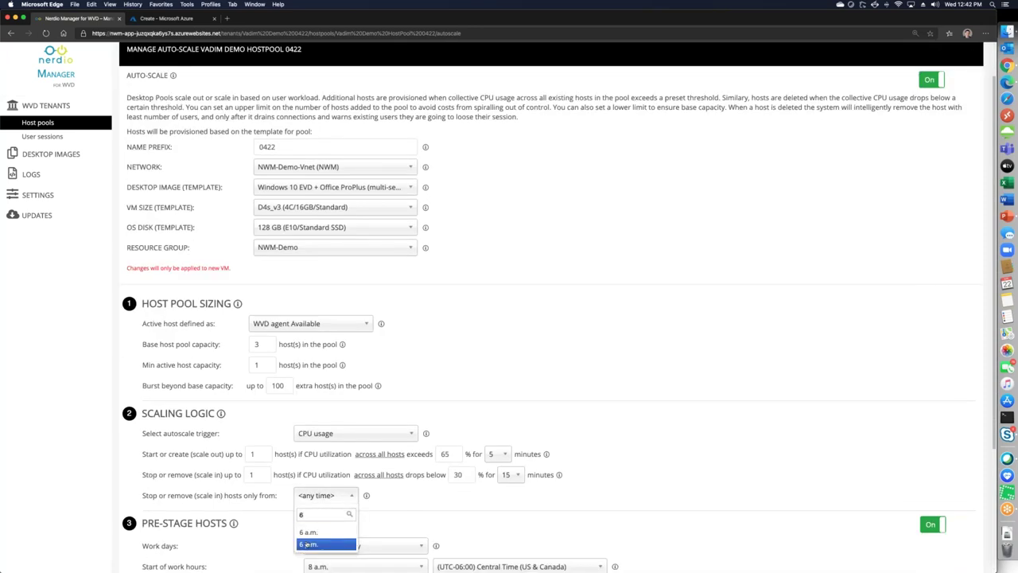
{"action": "left_click", "coordinate": [310, 544]}
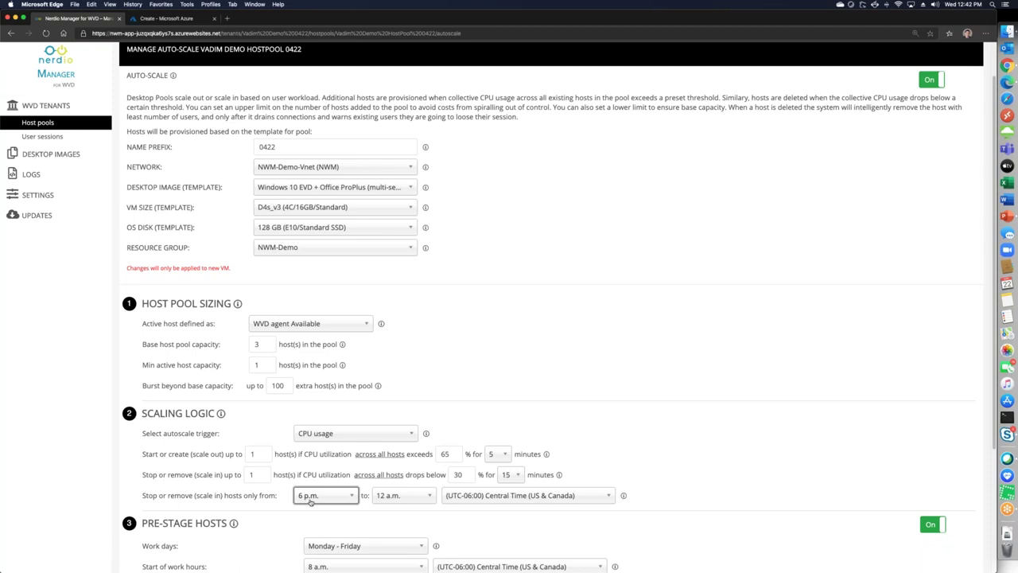
{"action": "double_click", "coordinate": [454, 474]}
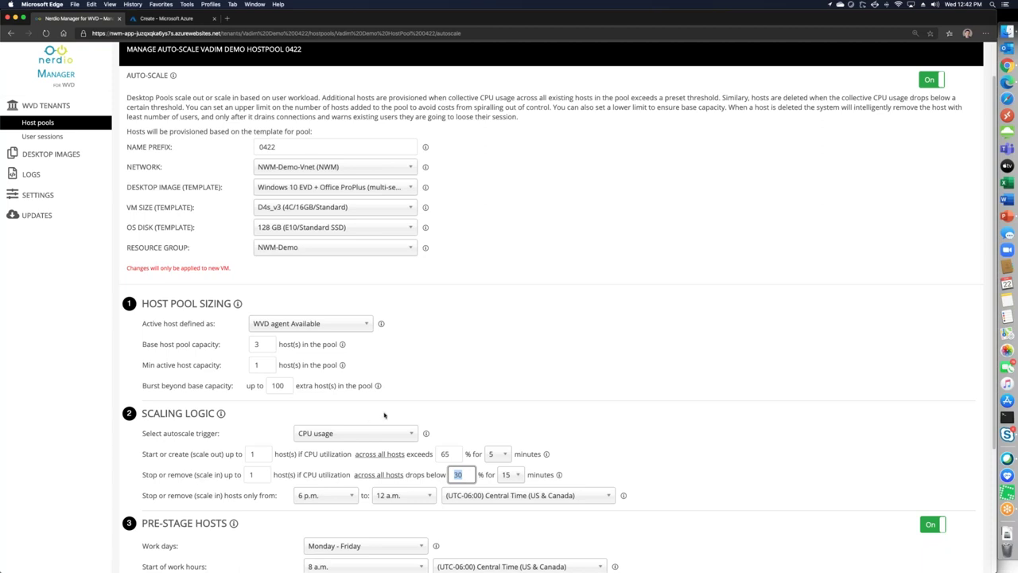
{"action": "scroll", "coordinate": [522, 171], "scroll_direction": "up", "scroll_amount": 1}
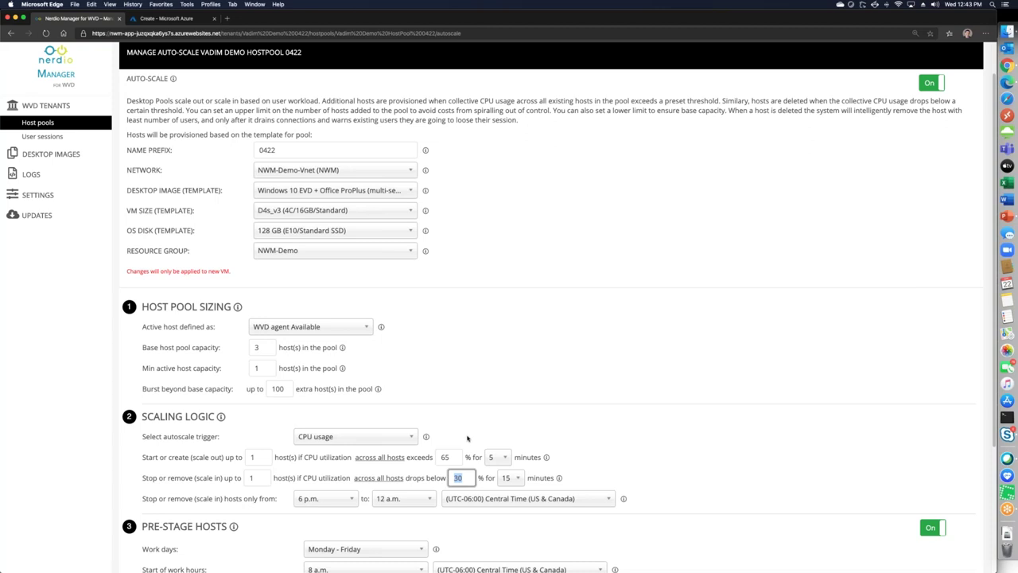
{"action": "scroll", "coordinate": [496, 425], "scroll_direction": "down", "scroll_amount": 3}
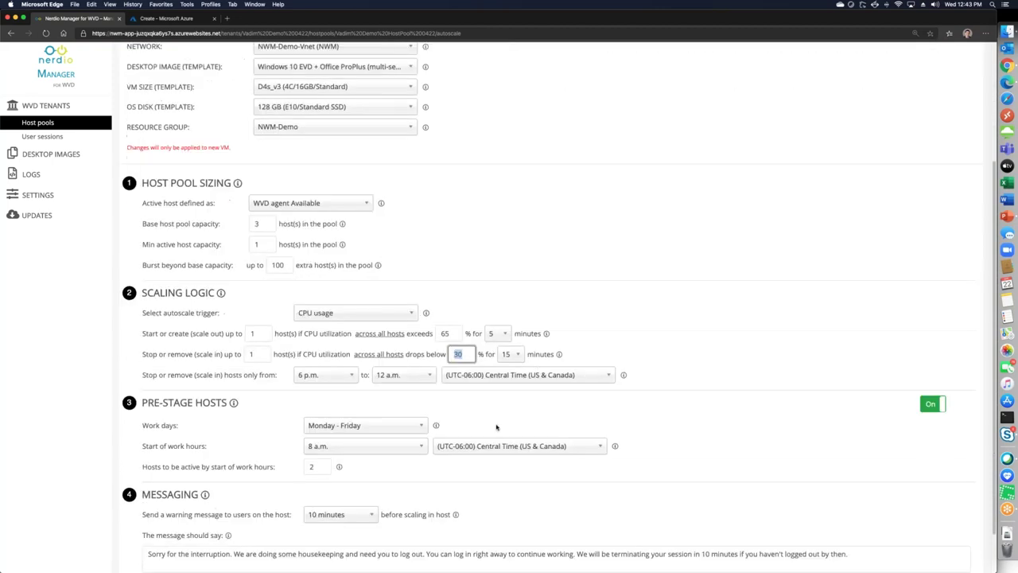
{"action": "scroll", "coordinate": [497, 428], "scroll_direction": "down", "scroll_amount": 2}
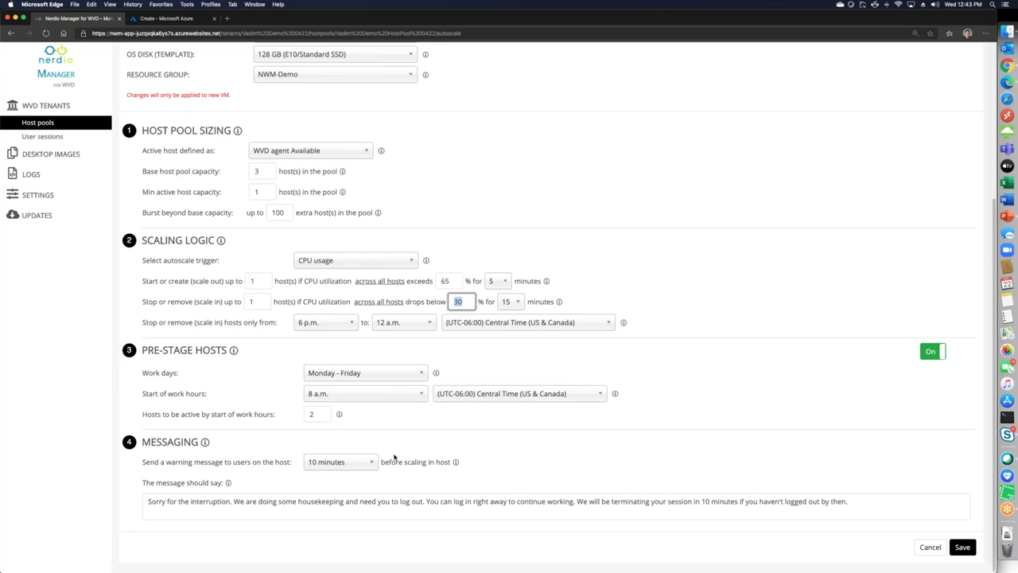
{"action": "left_click", "coordinate": [264, 506]}
{"action": "triple_click", "coordinate": [264, 506]}
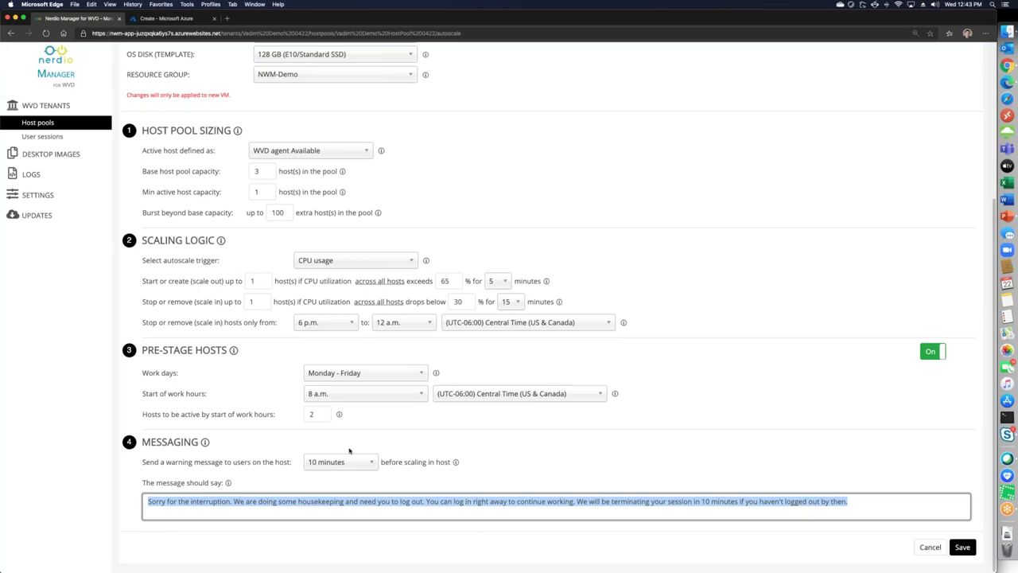
{"action": "left_click", "coordinate": [336, 461]}
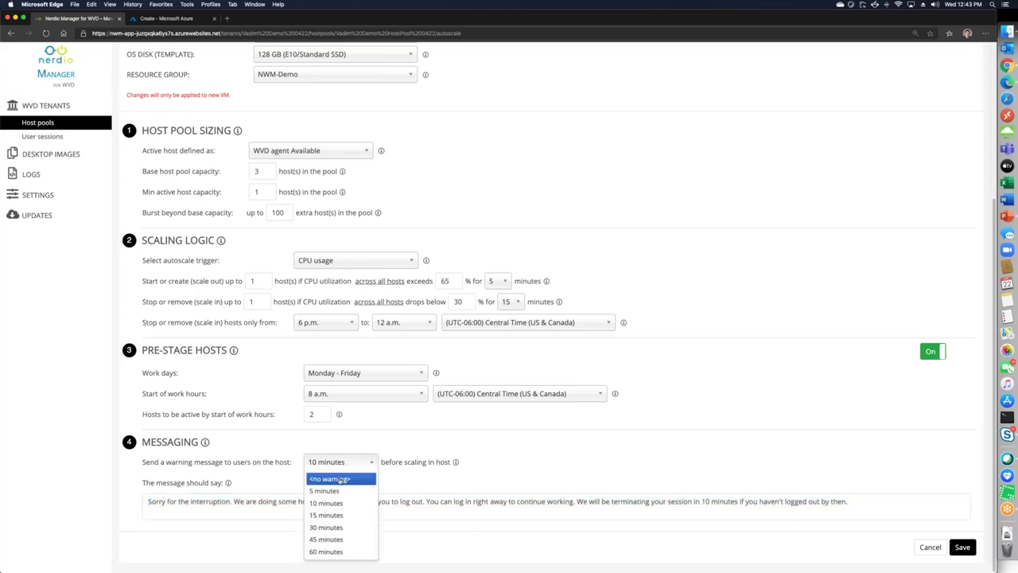
{"action": "left_click", "coordinate": [344, 551]}
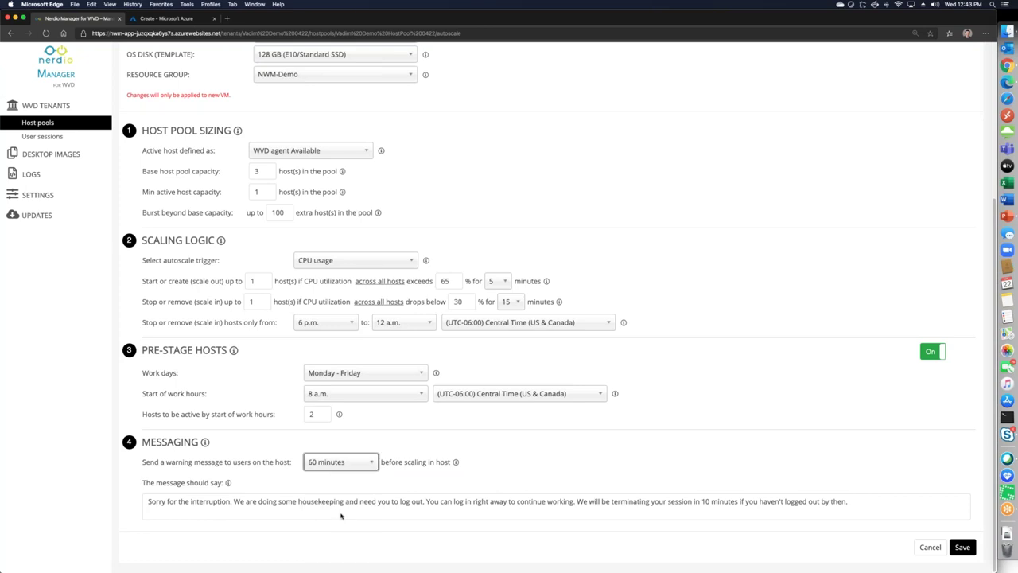
{"action": "left_click", "coordinate": [336, 467]}
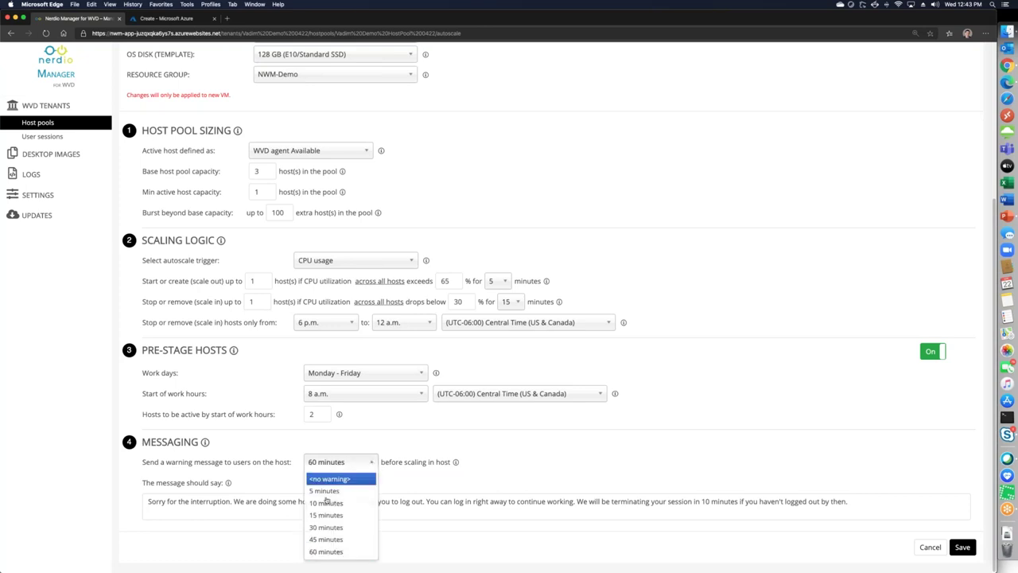
{"action": "left_click", "coordinate": [328, 502]}
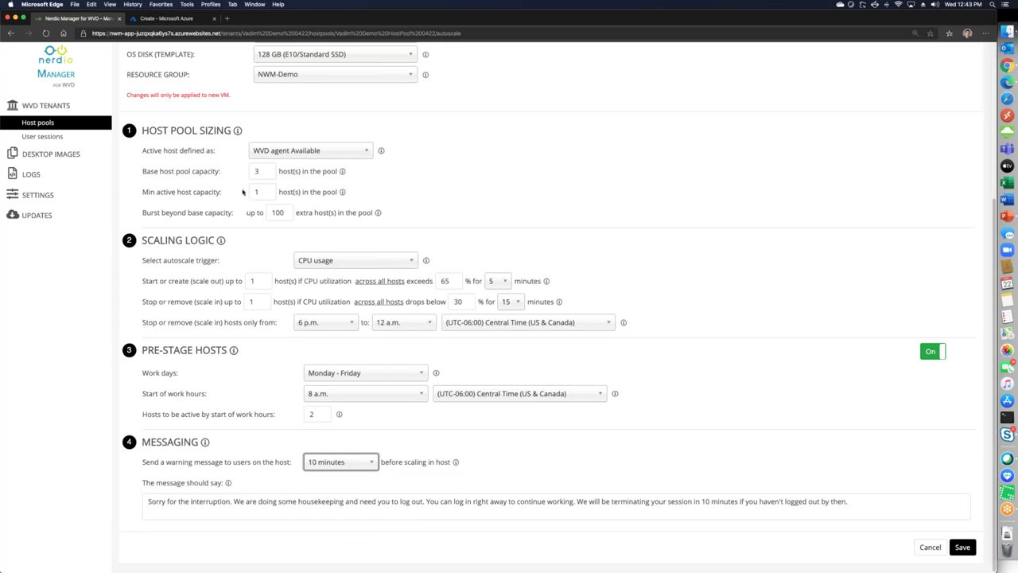
{"action": "double_click", "coordinate": [282, 212]}
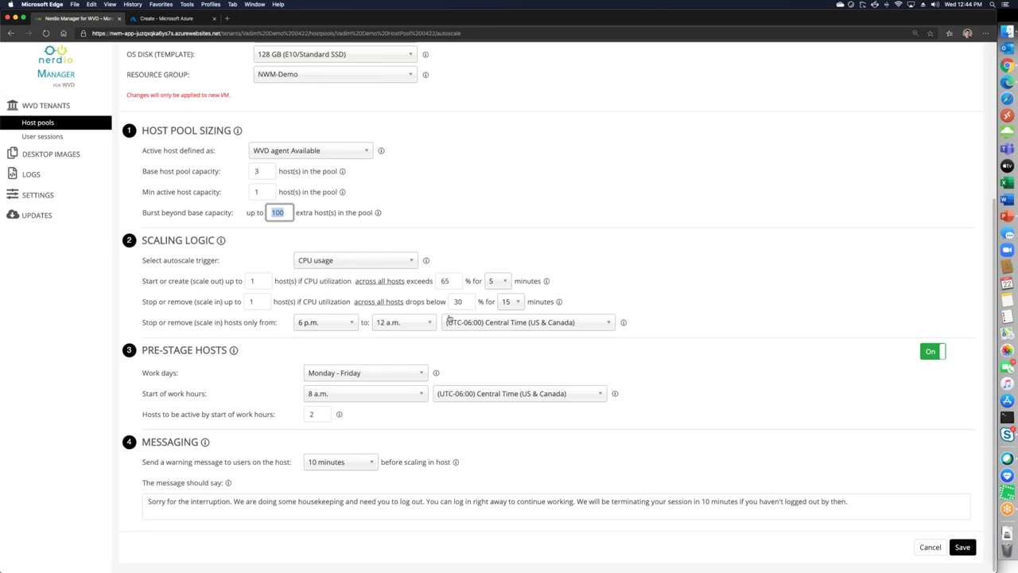
{"action": "double_click", "coordinate": [467, 302]}
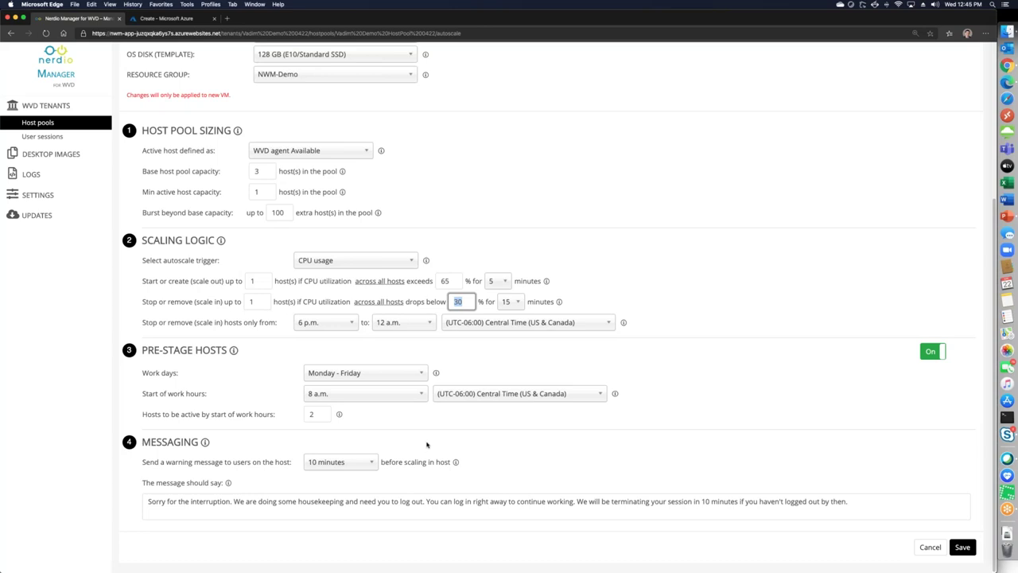
{"action": "scroll", "coordinate": [722, 323], "scroll_direction": "up", "scroll_amount": 5}
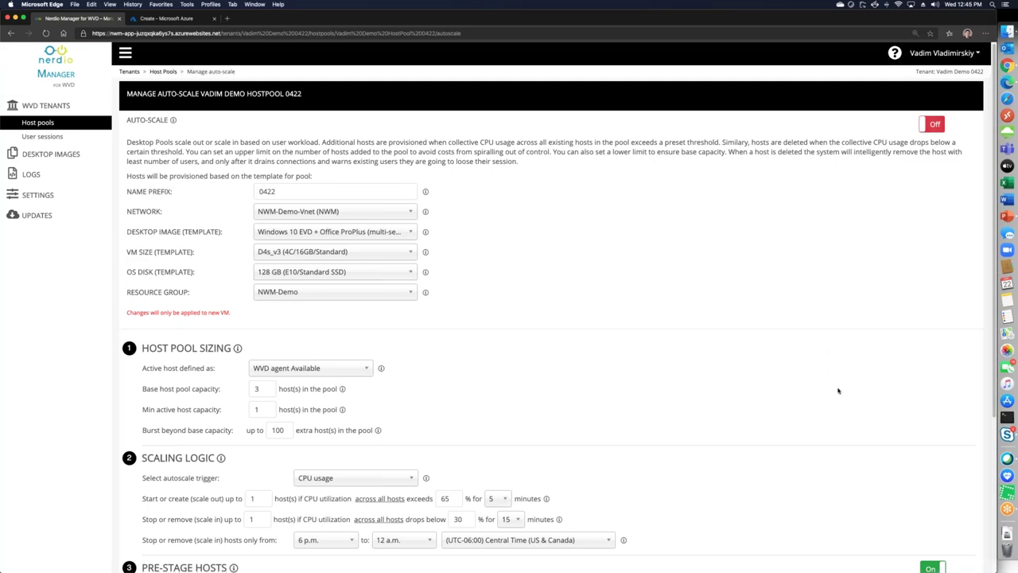
{"action": "scroll", "coordinate": [838, 389], "scroll_direction": "down", "scroll_amount": 5}
Go from the demo host pool to the Production Tenant and view Single User Desktops' session hosts
{"action": "left_click", "coordinate": [932, 548]}
{"action": "left_click", "coordinate": [940, 240]}
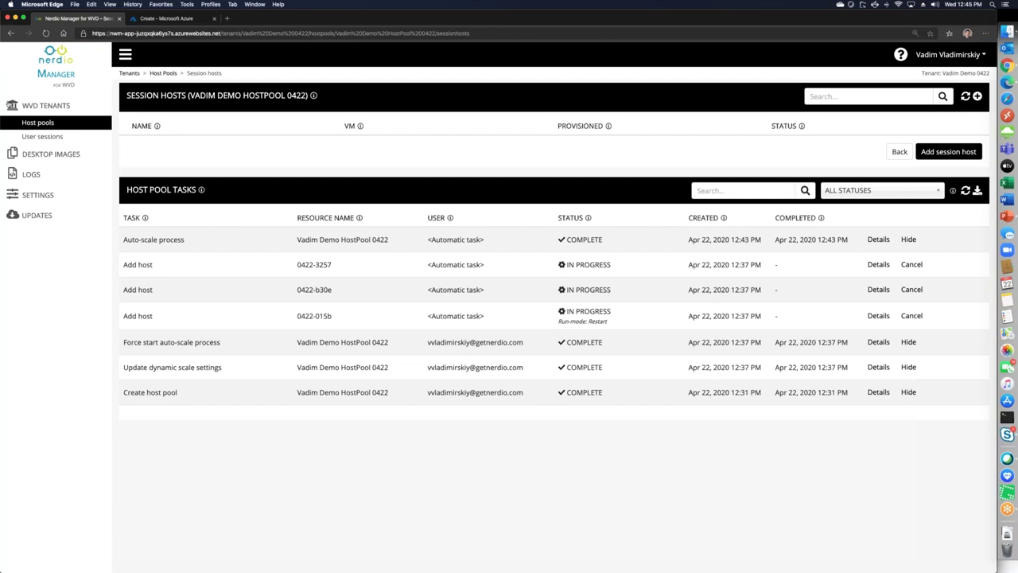
{"action": "left_click", "coordinate": [46, 105]}
{"action": "left_click", "coordinate": [165, 145]}
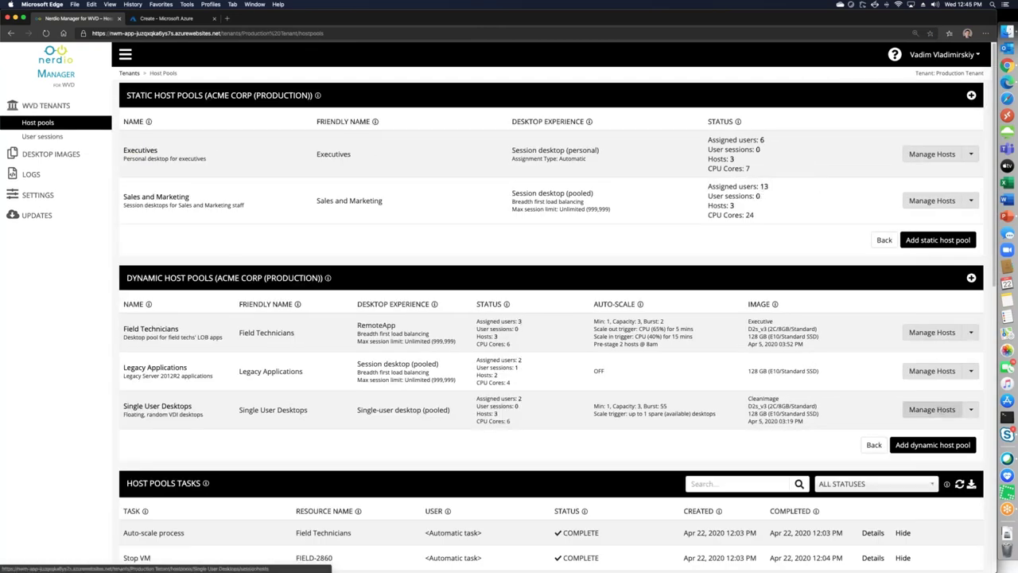
{"action": "left_click", "coordinate": [932, 409]}
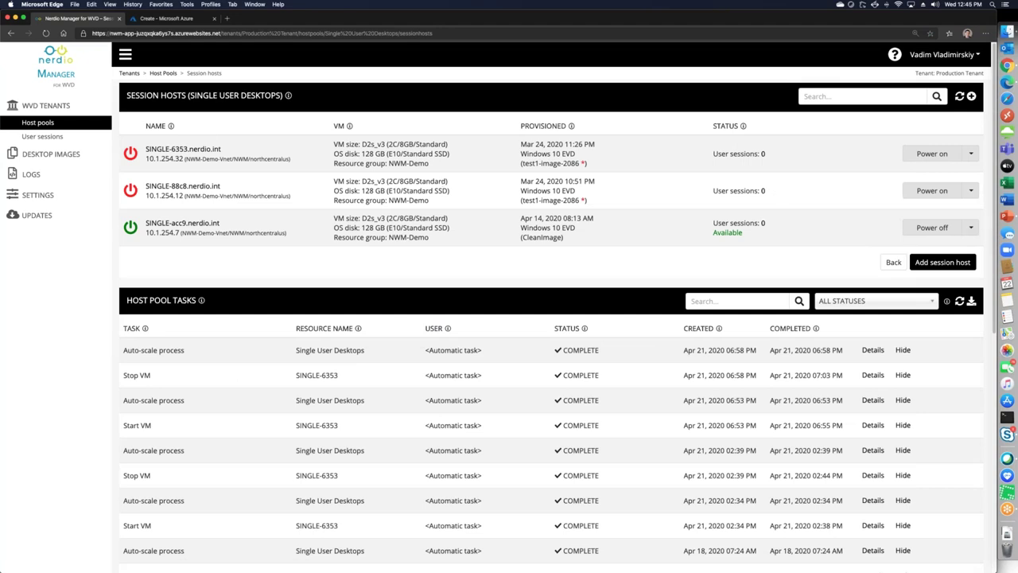
Start adding 5 session hosts with prefix 'PREFIX', cancel, and return to the host pools list
{"action": "left_click", "coordinate": [970, 227]}
{"action": "left_click", "coordinate": [848, 240]}
{"action": "left_click", "coordinate": [943, 262]}
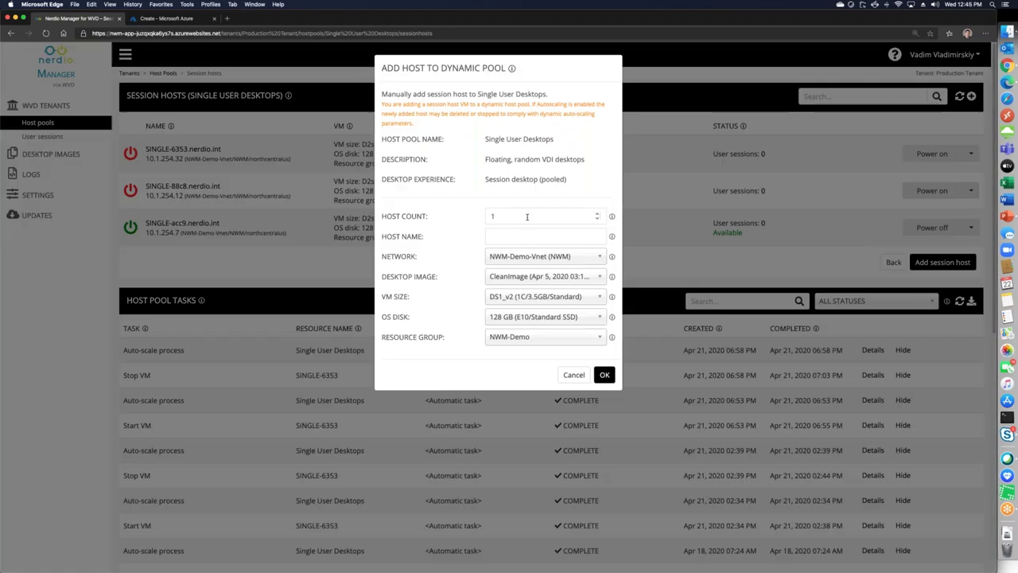
{"action": "left_click", "coordinate": [597, 214]}
{"action": "type", "text": "5"}
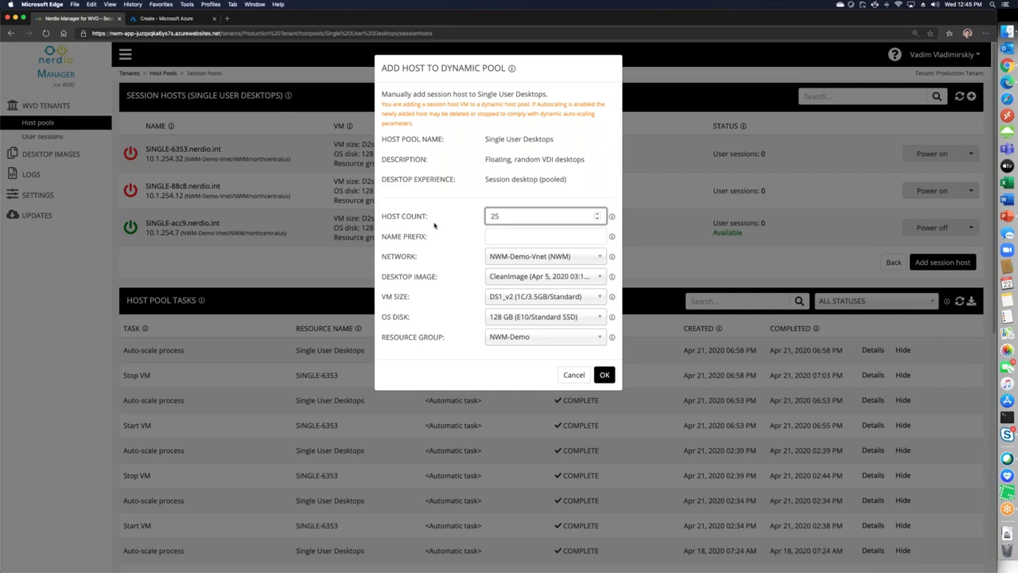
{"action": "left_click", "coordinate": [506, 237]}
{"action": "type", "text": "PREFIX"}
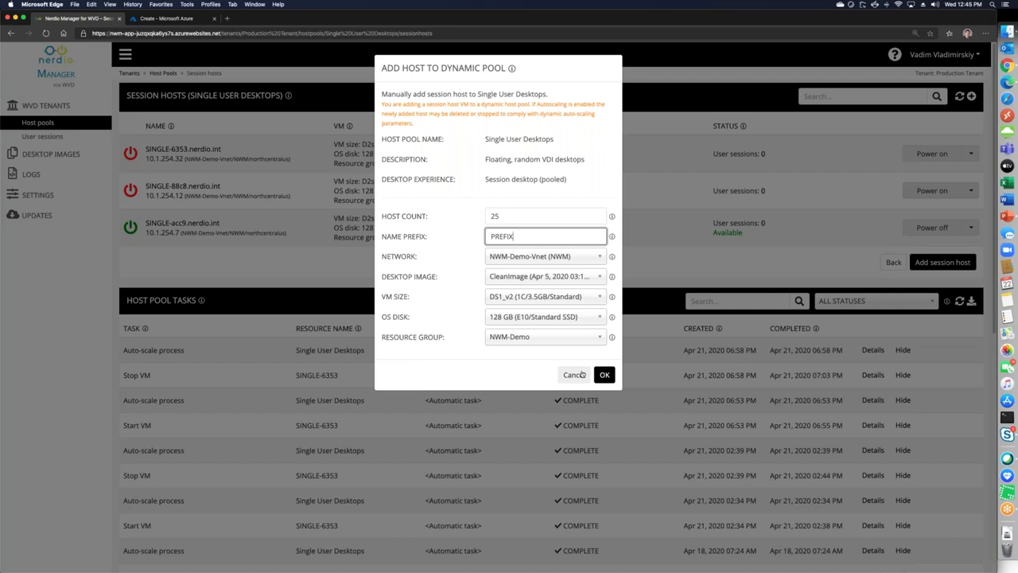
{"action": "left_click", "coordinate": [574, 375]}
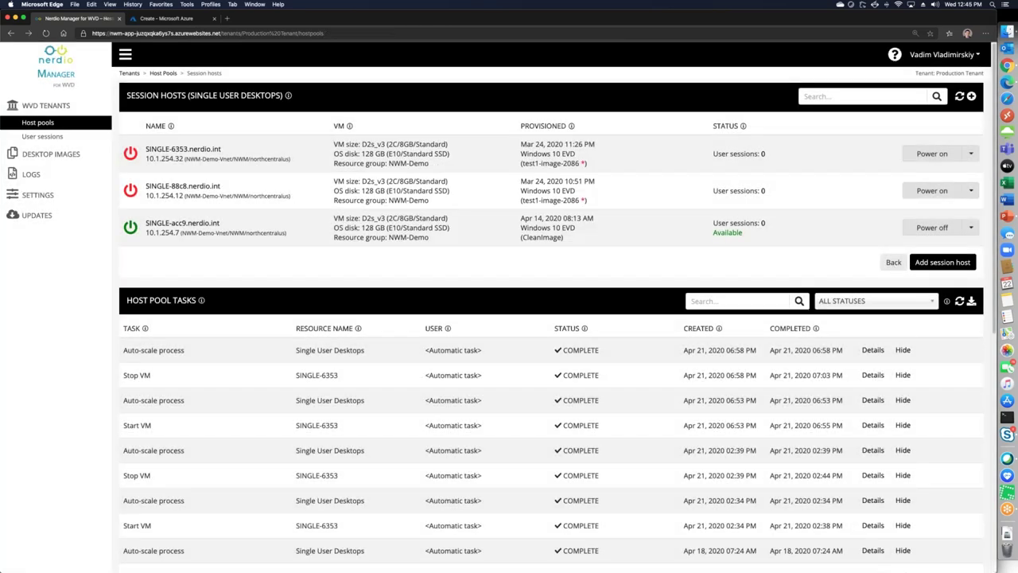
{"action": "left_click", "coordinate": [893, 262]}
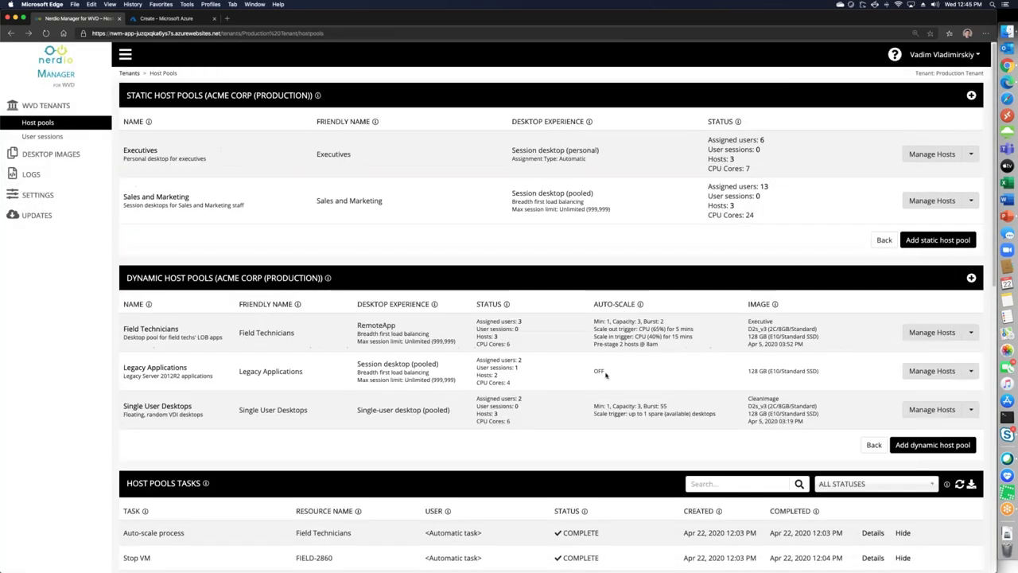
{"action": "double_click", "coordinate": [598, 370]}
{"action": "left_click_drag", "start_coordinate": [599, 303], "coordinate": [655, 312]}
{"action": "left_click", "coordinate": [613, 404]}
{"action": "left_click", "coordinate": [971, 410]}
Review yesterday's Single User Desktops auto-scale history, then open its Manage auto-scale settings
{"action": "left_click", "coordinate": [946, 272]}
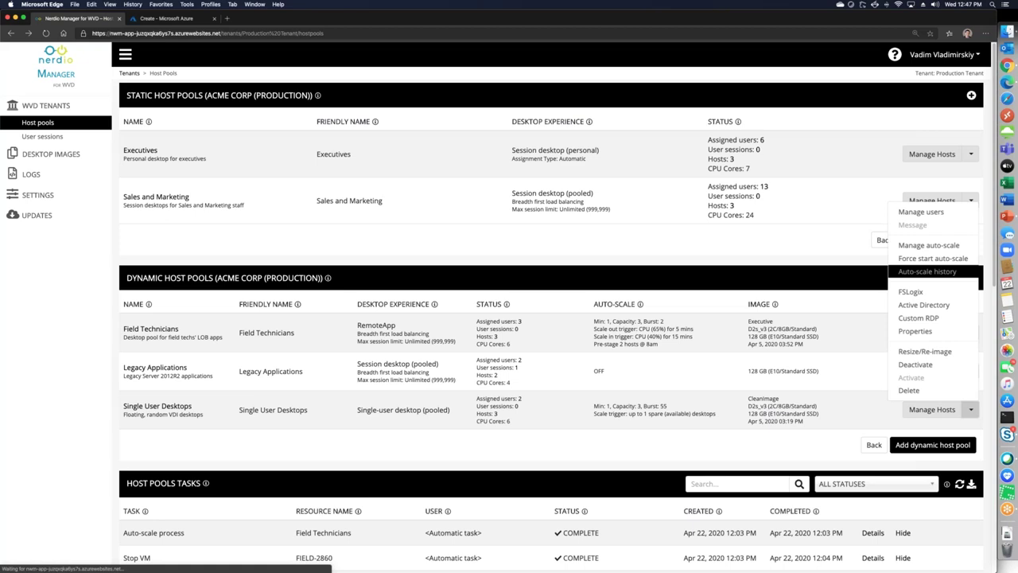
{"action": "left_click", "coordinate": [408, 96]}
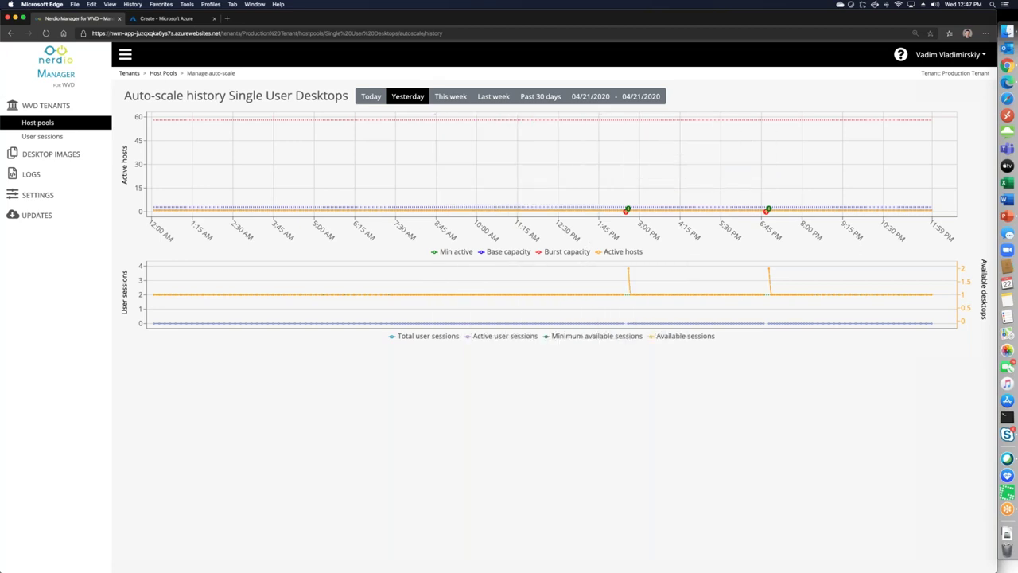
{"action": "left_click", "coordinate": [163, 73]}
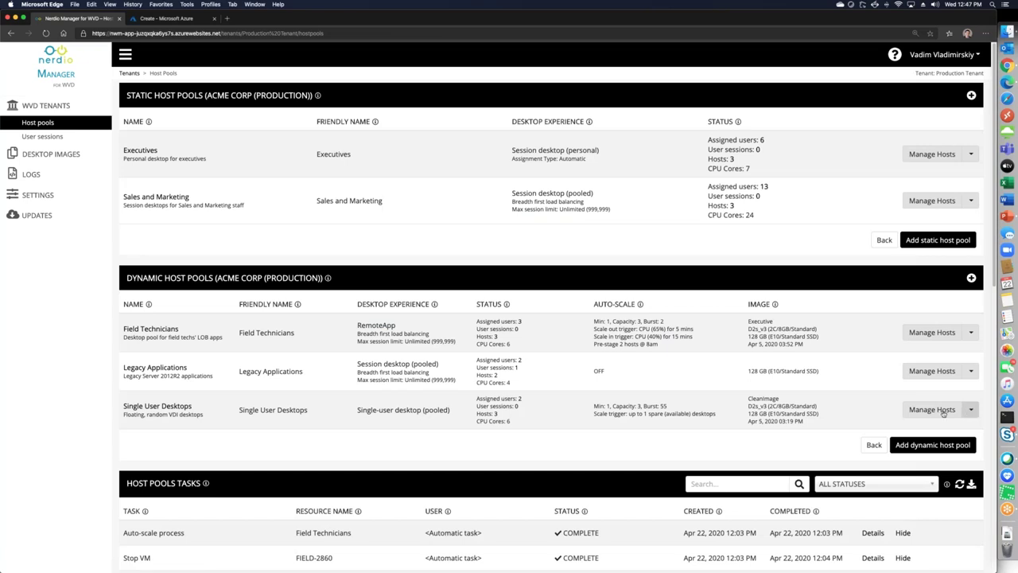
{"action": "left_click", "coordinate": [970, 409]}
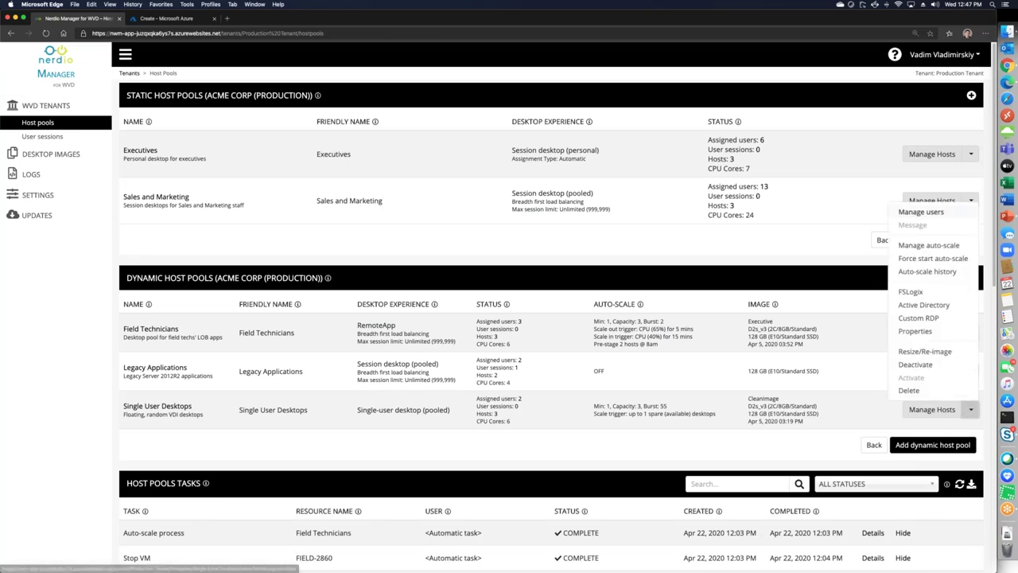
{"action": "left_click", "coordinate": [929, 246]}
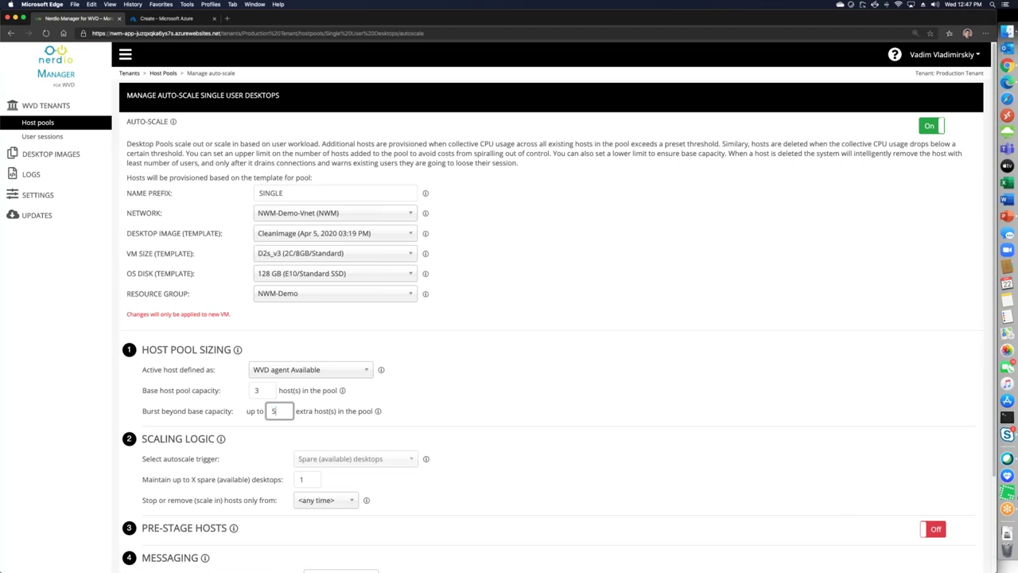
Save the Single User Desktops auto-scale with burst beyond base capacity set to 5 hosts
{"action": "scroll", "coordinate": [962, 546], "scroll_direction": "down", "scroll_amount": 3}
{"action": "left_click", "coordinate": [962, 546]}
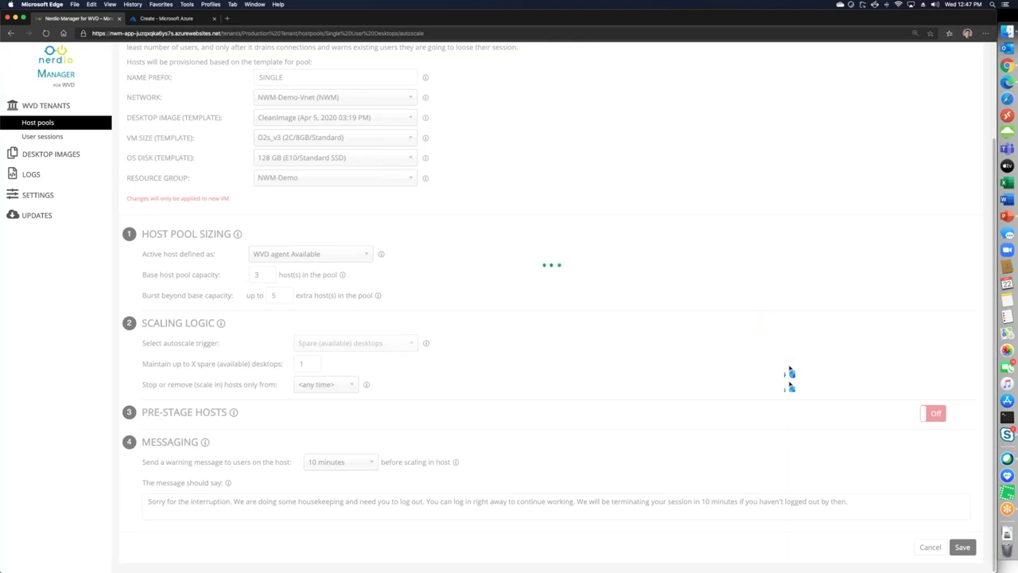
{"action": "scroll", "coordinate": [806, 384], "scroll_direction": "down", "scroll_amount": 1}
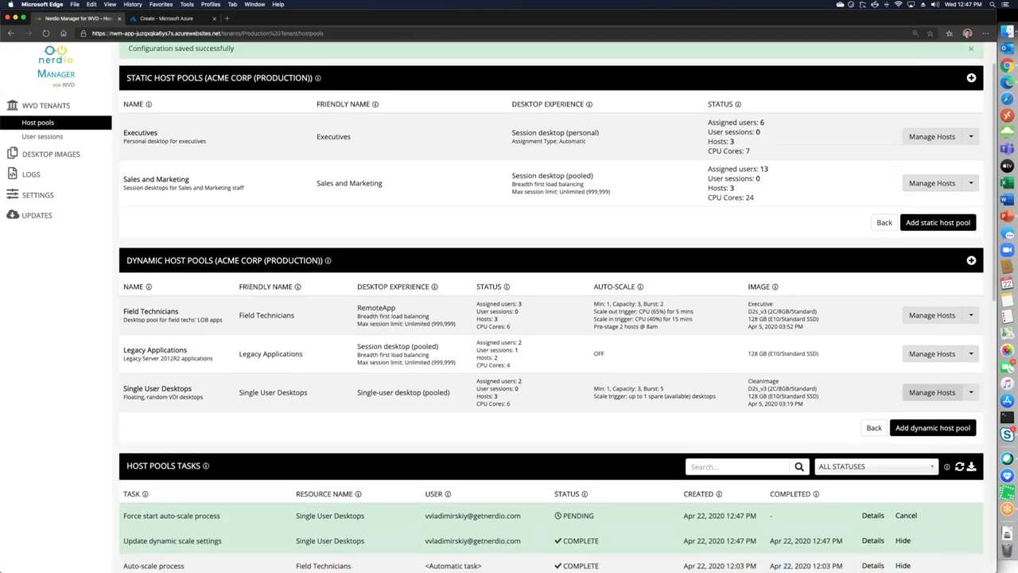
{"action": "left_click", "coordinate": [970, 392]}
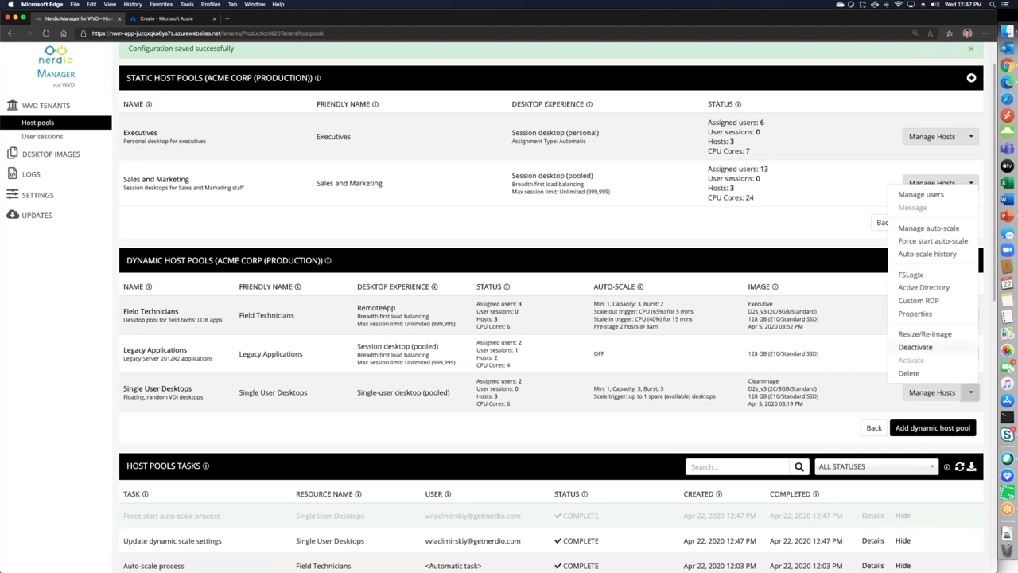
{"action": "left_click", "coordinate": [927, 254]}
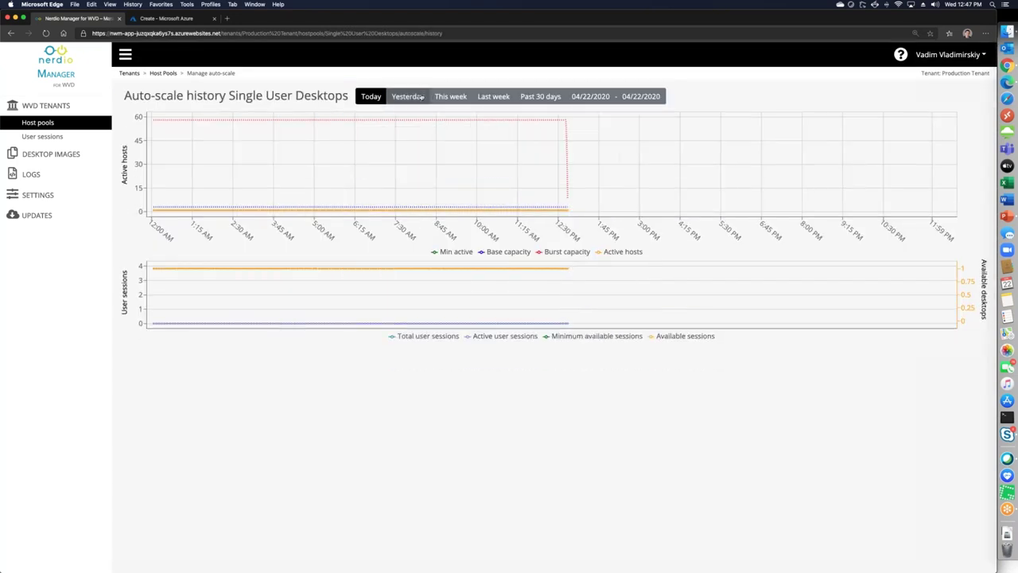
{"action": "left_click", "coordinate": [408, 96]}
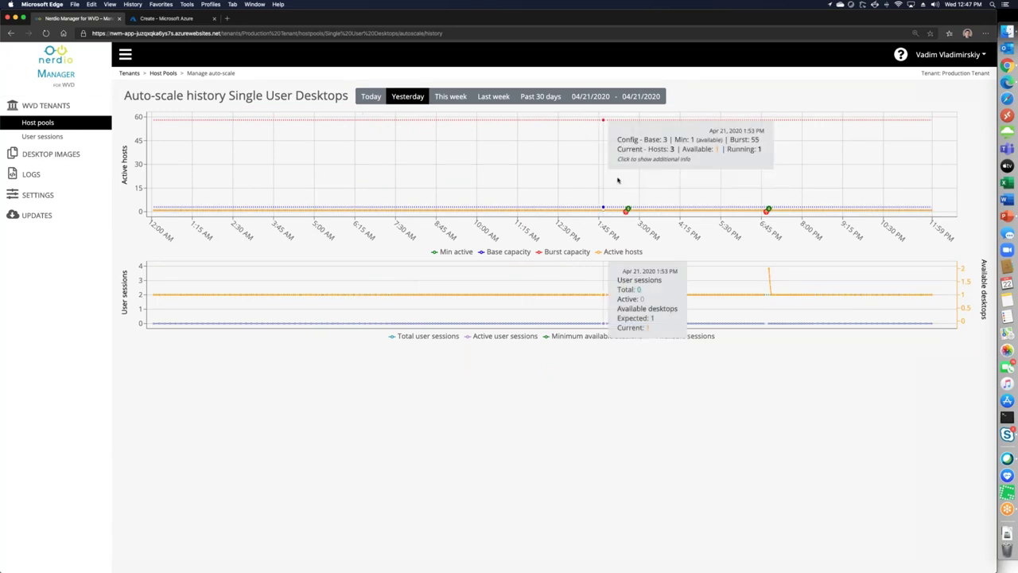
{"action": "left_click_drag", "start_coordinate": [756, 199], "coordinate": [796, 201]}
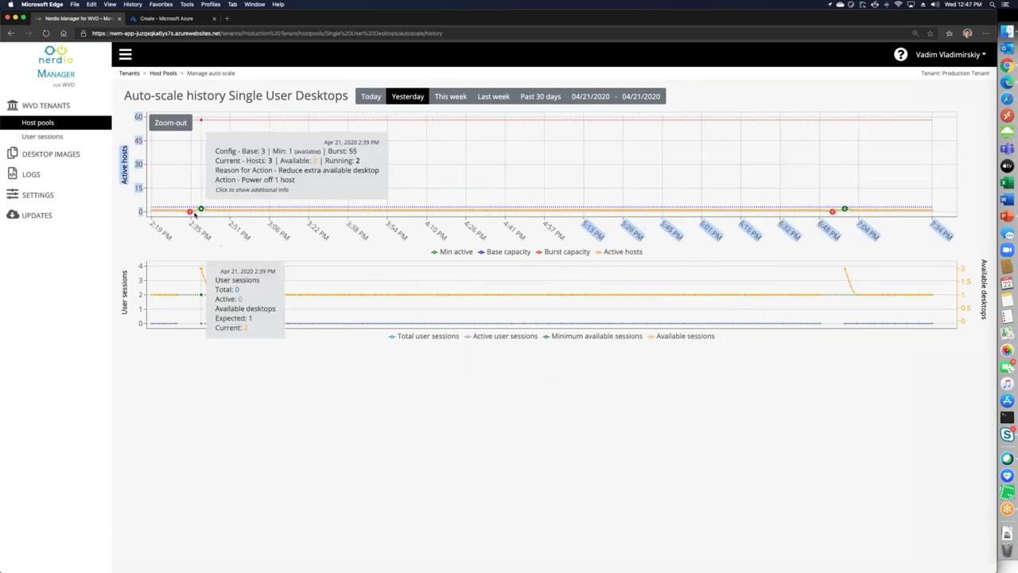
{"action": "left_click", "coordinate": [175, 208]}
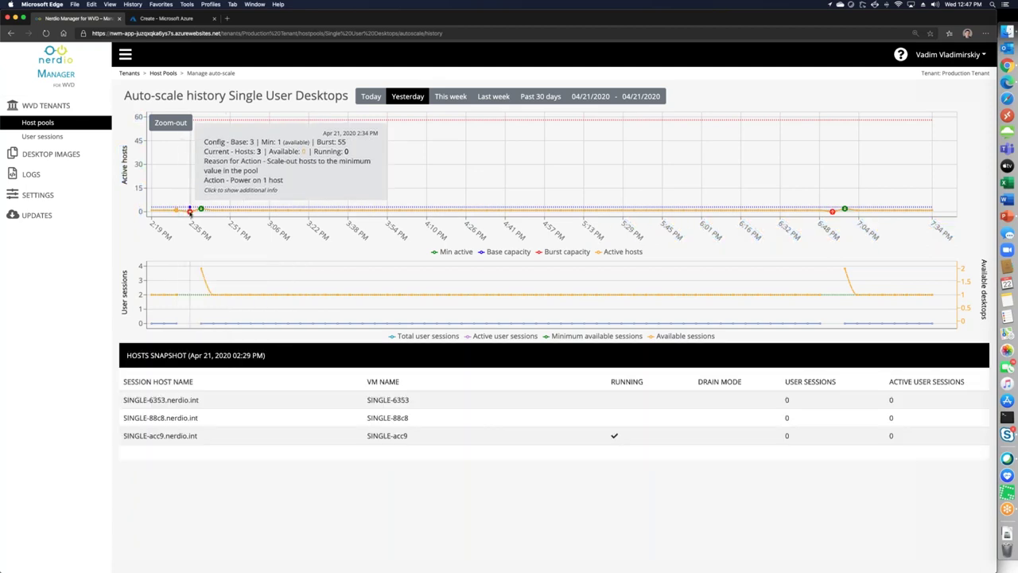
{"action": "left_click", "coordinate": [189, 211]}
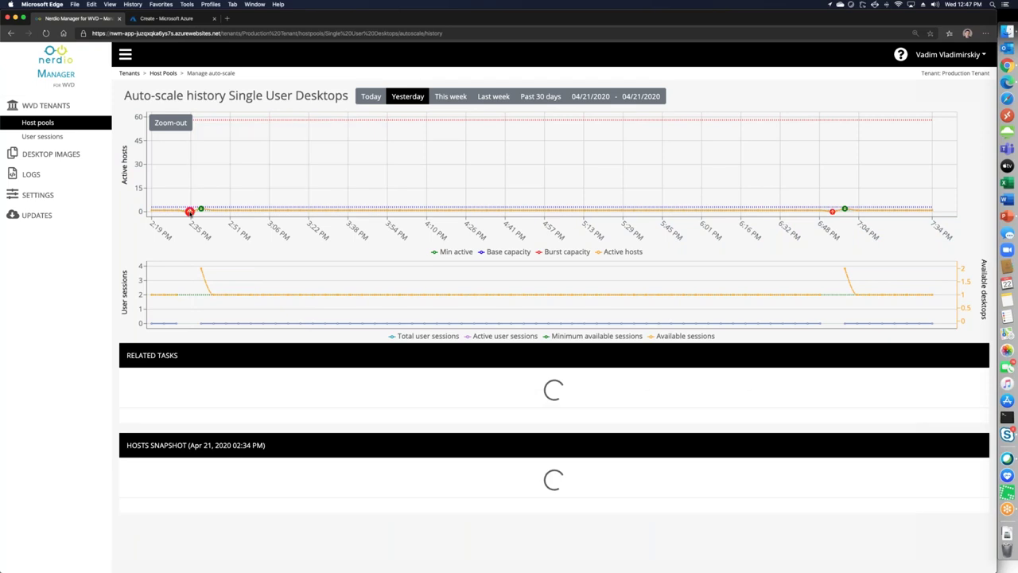
{"action": "scroll", "coordinate": [481, 450], "scroll_direction": "down", "scroll_amount": 1}
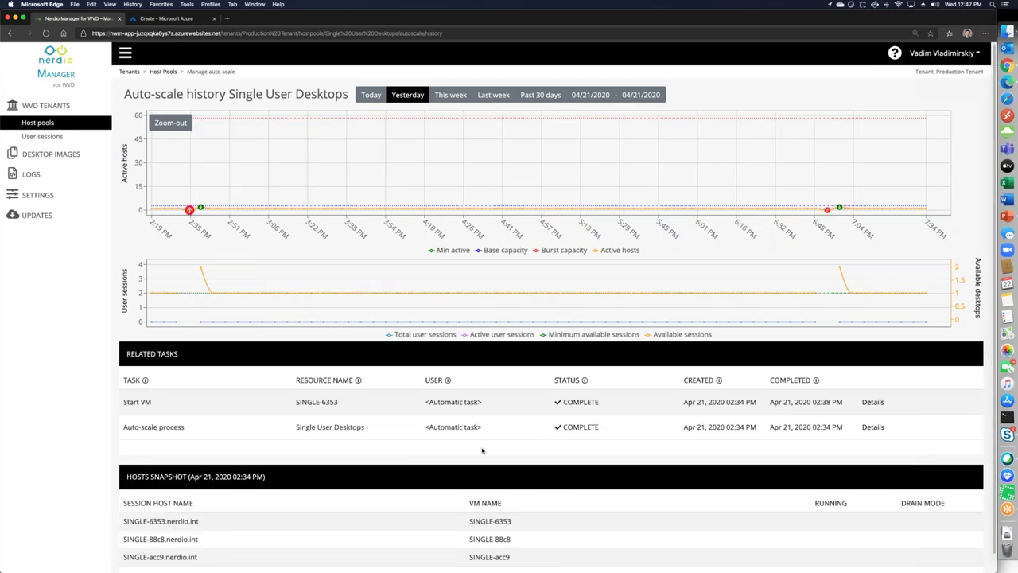
{"action": "scroll", "coordinate": [481, 451], "scroll_direction": "down", "scroll_amount": 1}
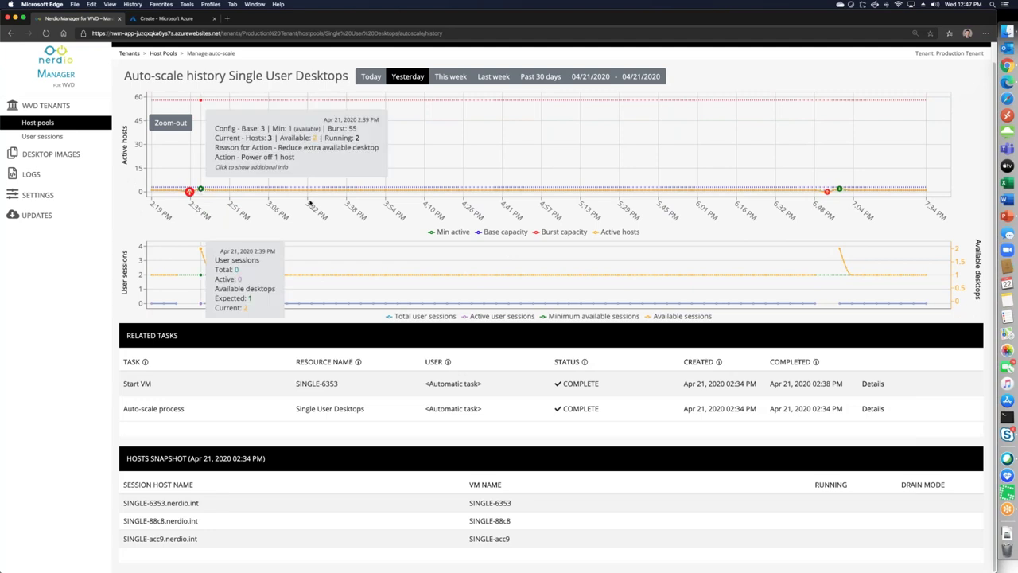
{"action": "mouse_move", "coordinate": [828, 193]}
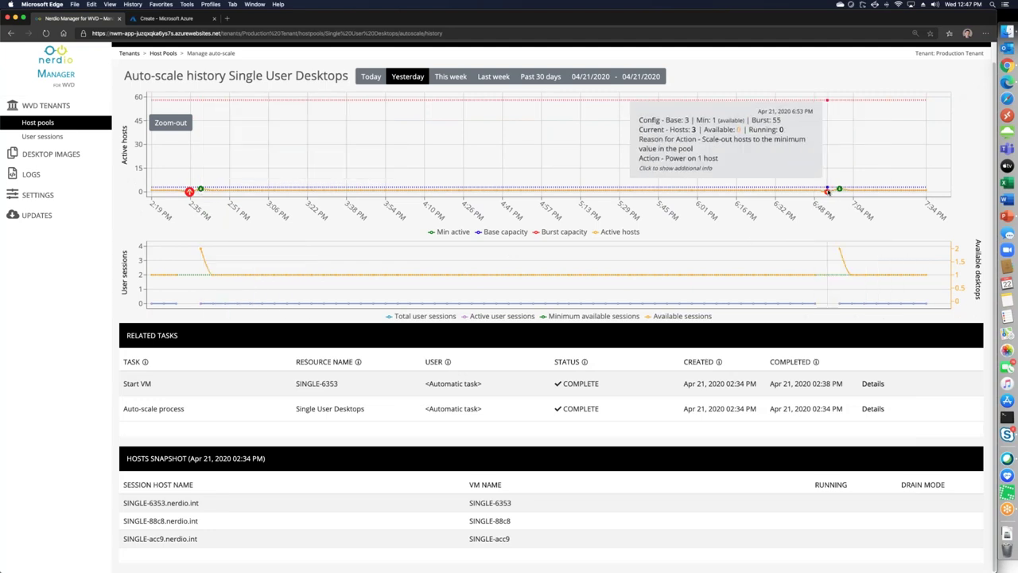
{"action": "left_click", "coordinate": [827, 193]}
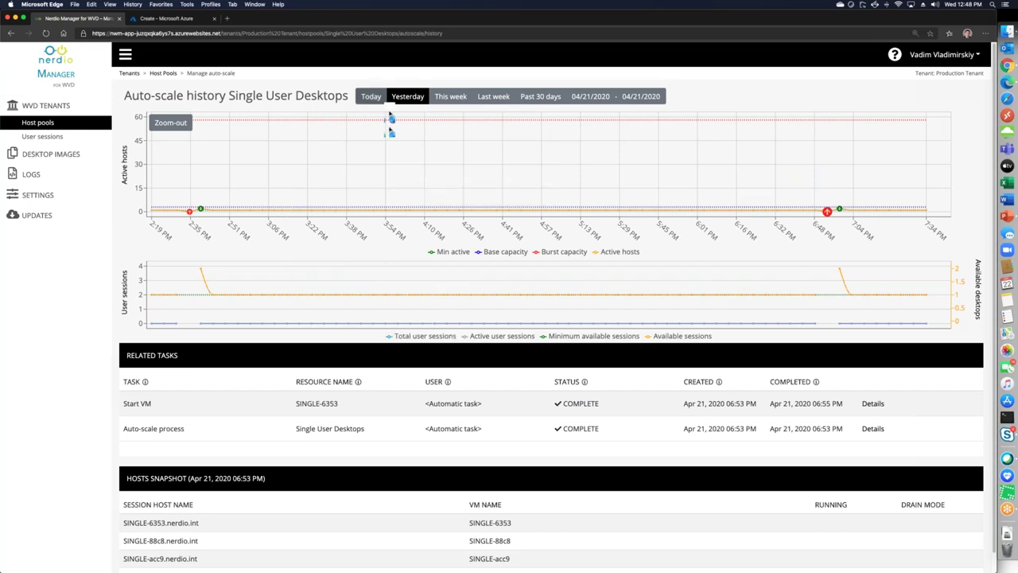
{"action": "left_click", "coordinate": [371, 96]}
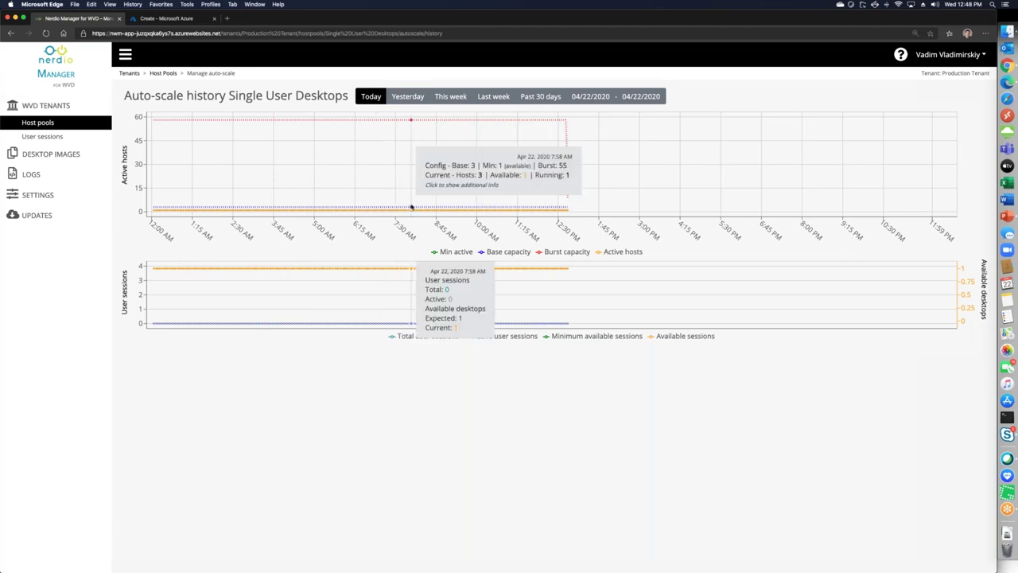
{"action": "mouse_move", "coordinate": [323, 152]}
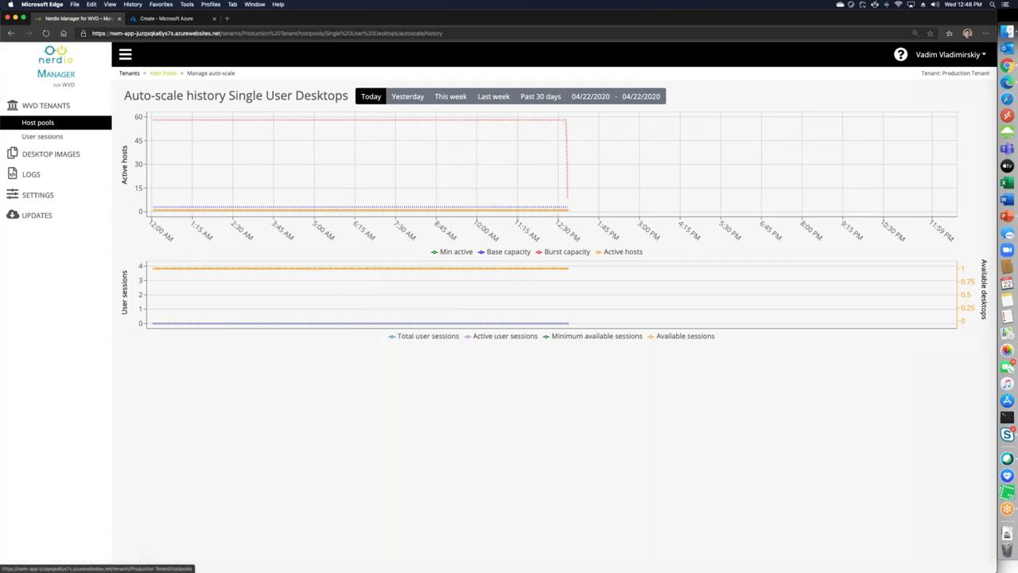
Switch to the Vadim Demo 0422 tenant and show Vadim Demo HostPool 0422's management options
{"action": "left_click", "coordinate": [163, 73]}
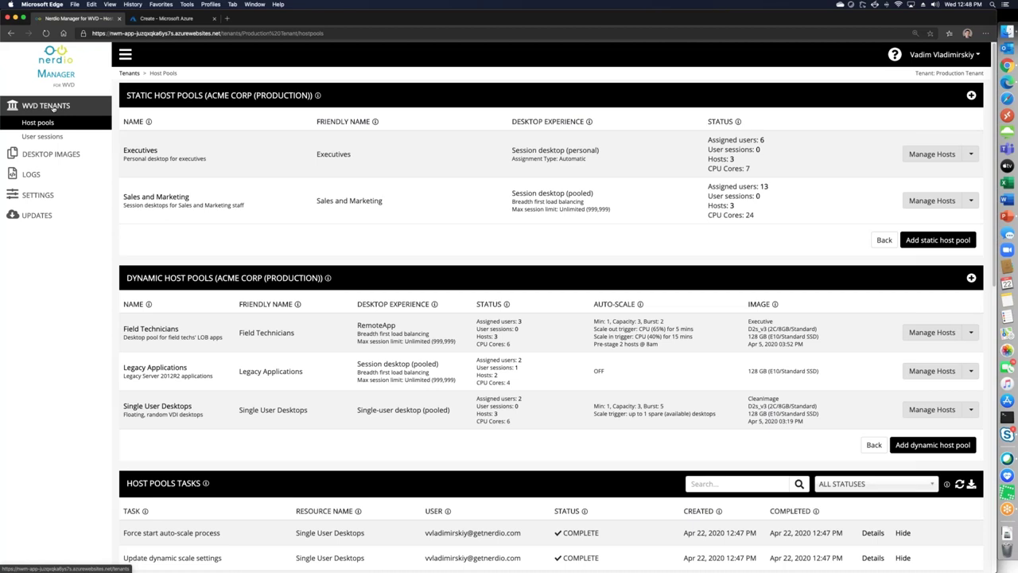
{"action": "left_click", "coordinate": [53, 109]}
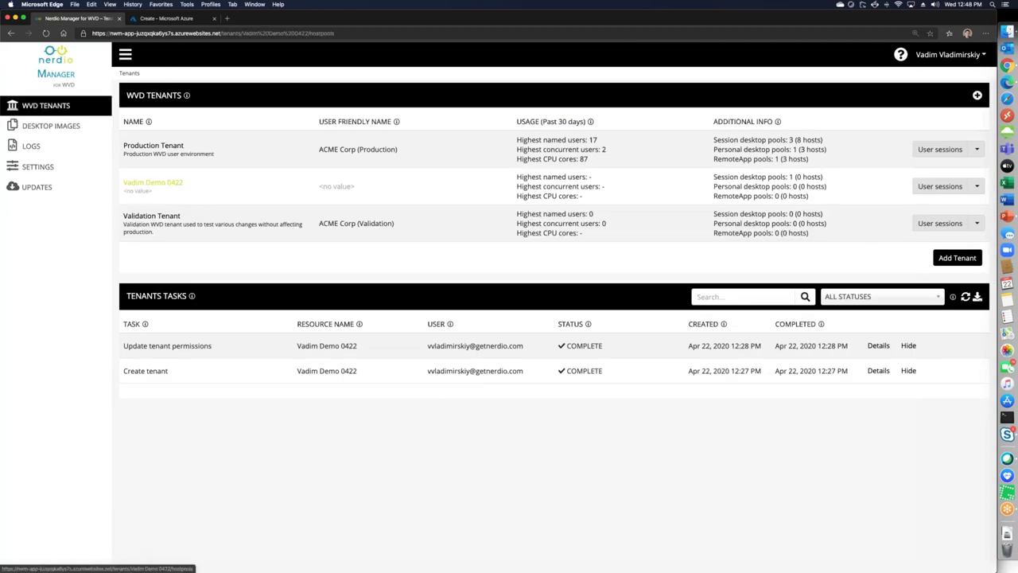
{"action": "left_click", "coordinate": [152, 182]}
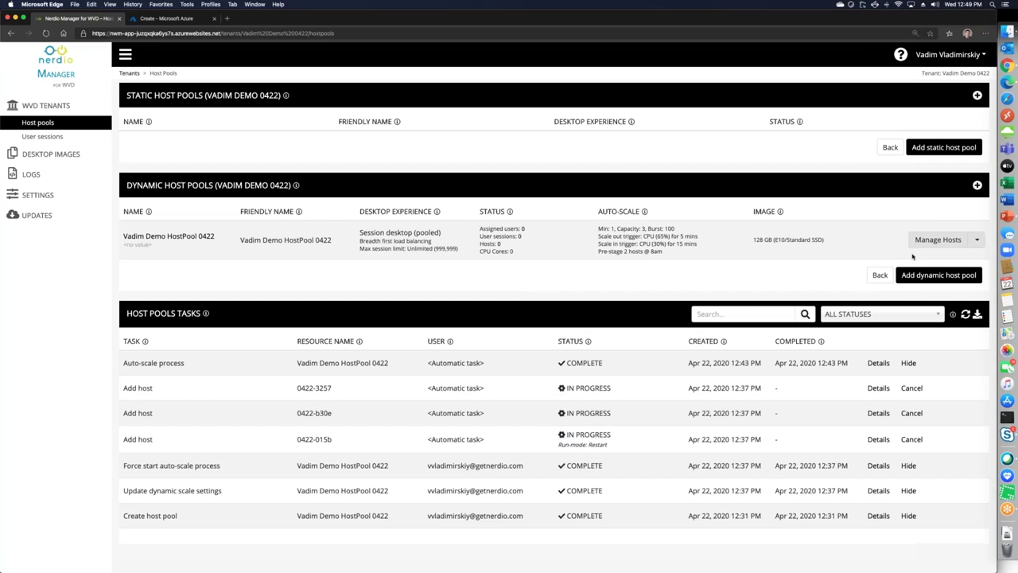
{"action": "left_click", "coordinate": [976, 240]}
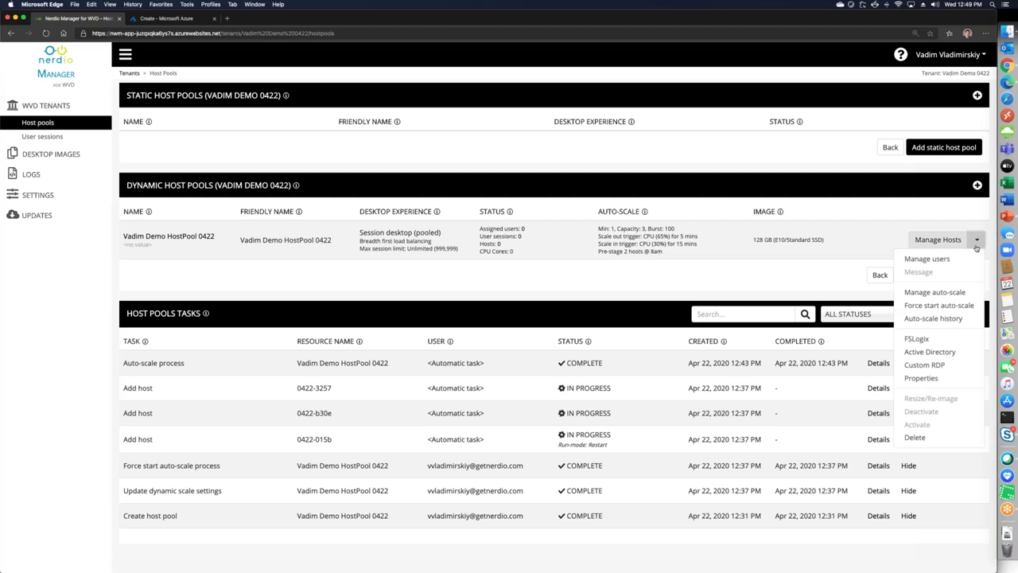
Assign the NMW Tester and NMW Support accounts to Vadim Demo HostPool 0422
{"action": "left_click", "coordinate": [924, 261]}
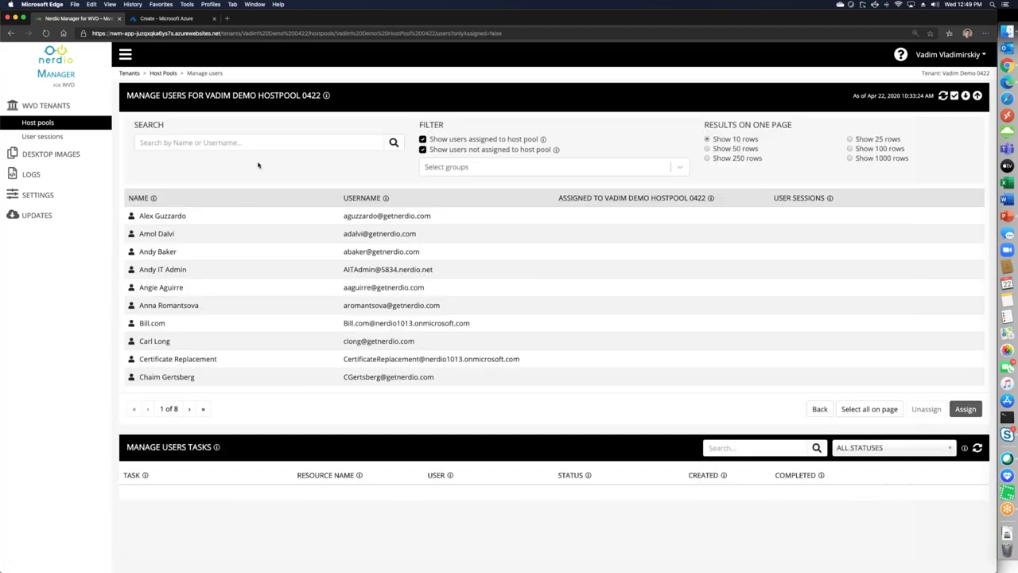
{"action": "left_click", "coordinate": [268, 144]}
{"action": "type", "text": "nmw"}
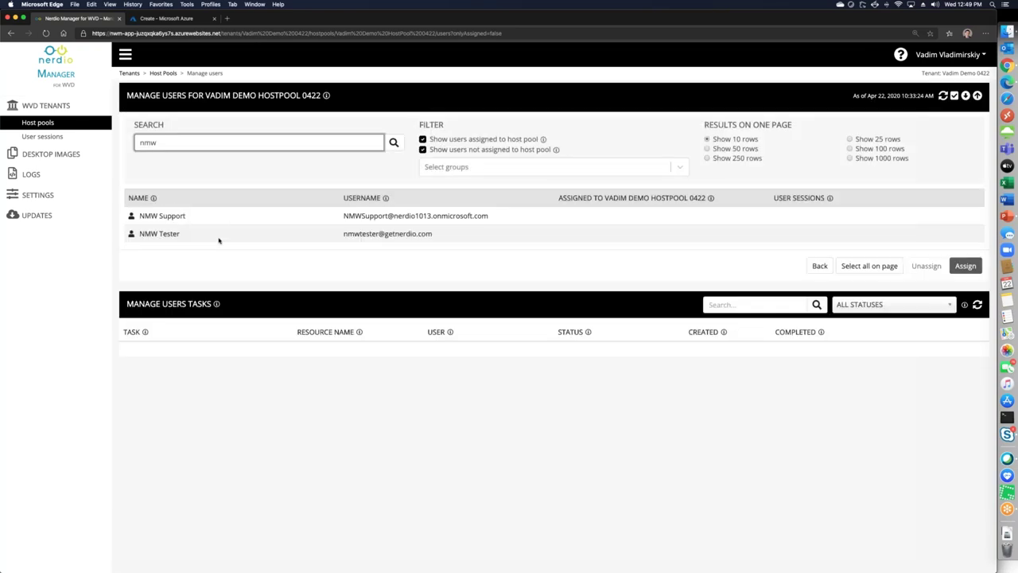
{"action": "left_click", "coordinate": [237, 229]}
{"action": "left_click", "coordinate": [237, 218]}
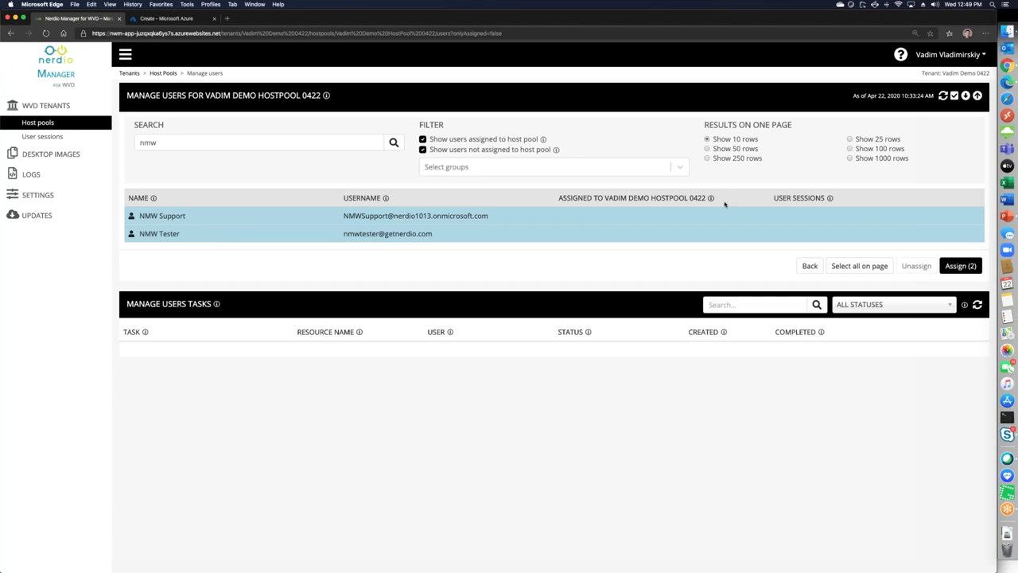
{"action": "left_click", "coordinate": [960, 265]}
{"action": "left_click", "coordinate": [605, 132]}
Assign all nine Marketing and Sales and Marketing Distribution List members to the pool
{"action": "left_click", "coordinate": [469, 166]}
{"action": "type", "text": "marketing"}
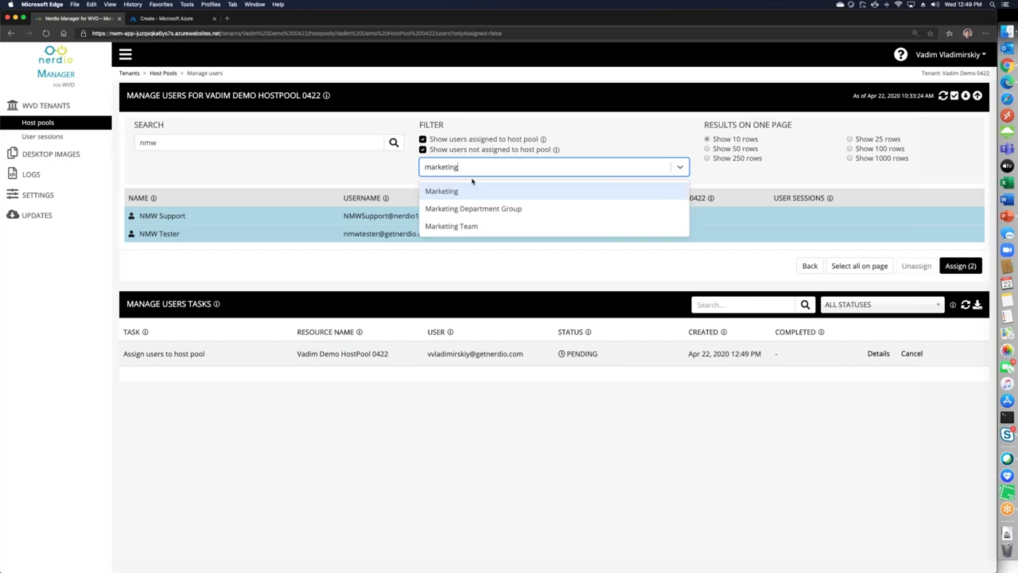
{"action": "left_click", "coordinate": [475, 191]}
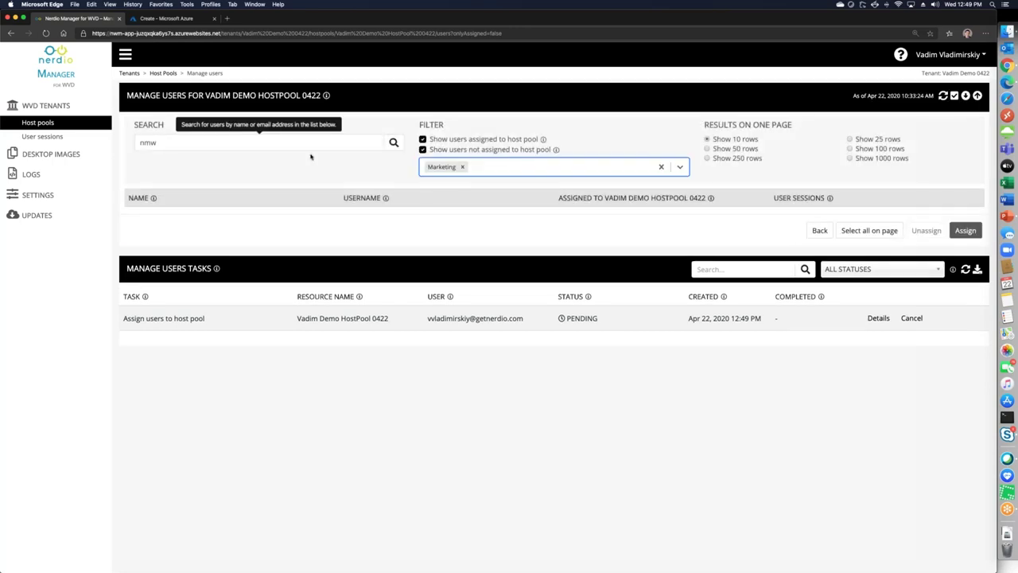
{"action": "double_click", "coordinate": [308, 142]}
{"action": "key", "text": "BackSpace"}
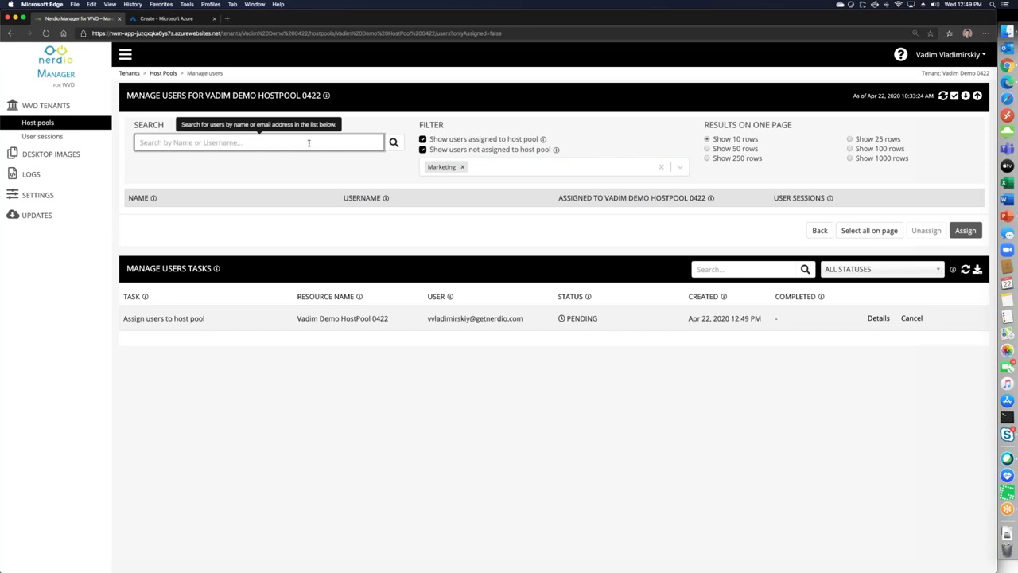
{"action": "left_click", "coordinate": [499, 173]}
{"action": "type", "text": "sales"}
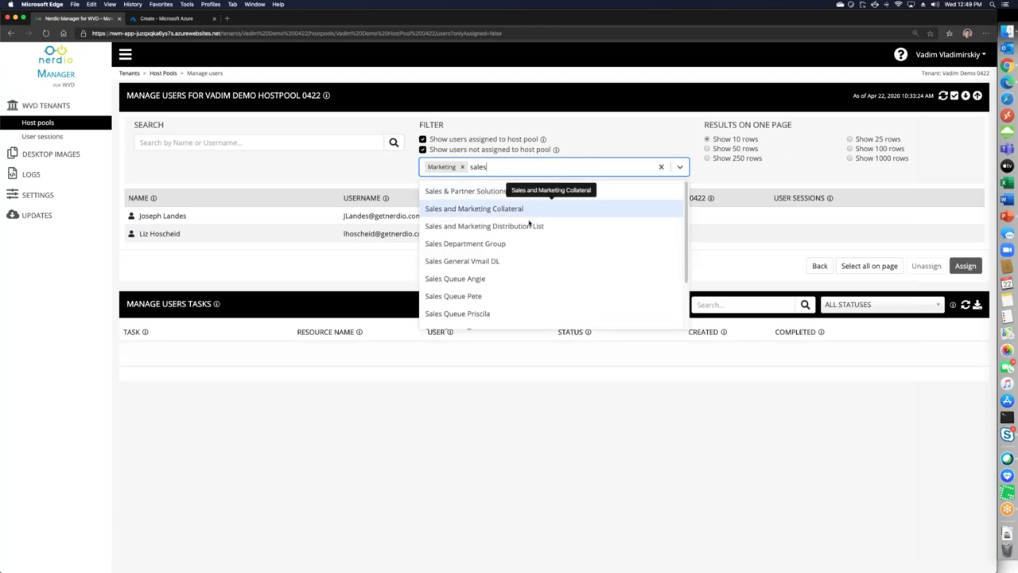
{"action": "left_click", "coordinate": [538, 226]}
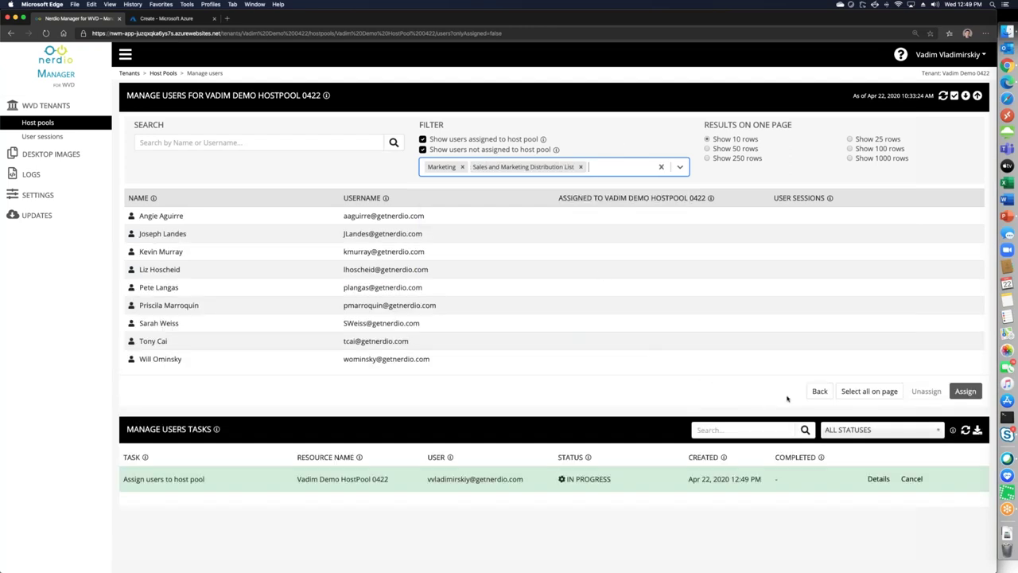
{"action": "left_click", "coordinate": [863, 392]}
{"action": "left_click", "coordinate": [960, 390]}
{"action": "left_click", "coordinate": [605, 132]}
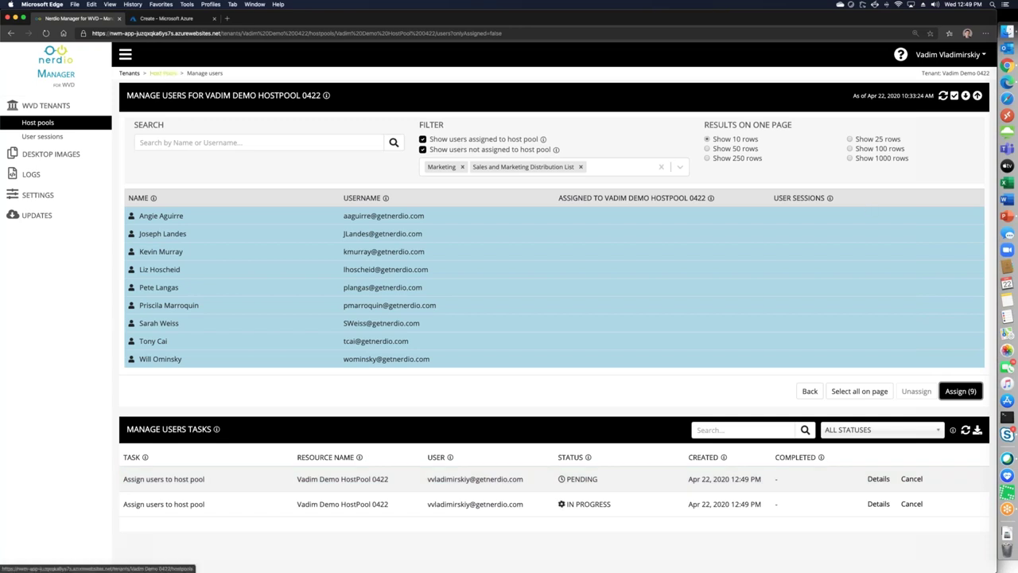
{"action": "left_click", "coordinate": [163, 73]}
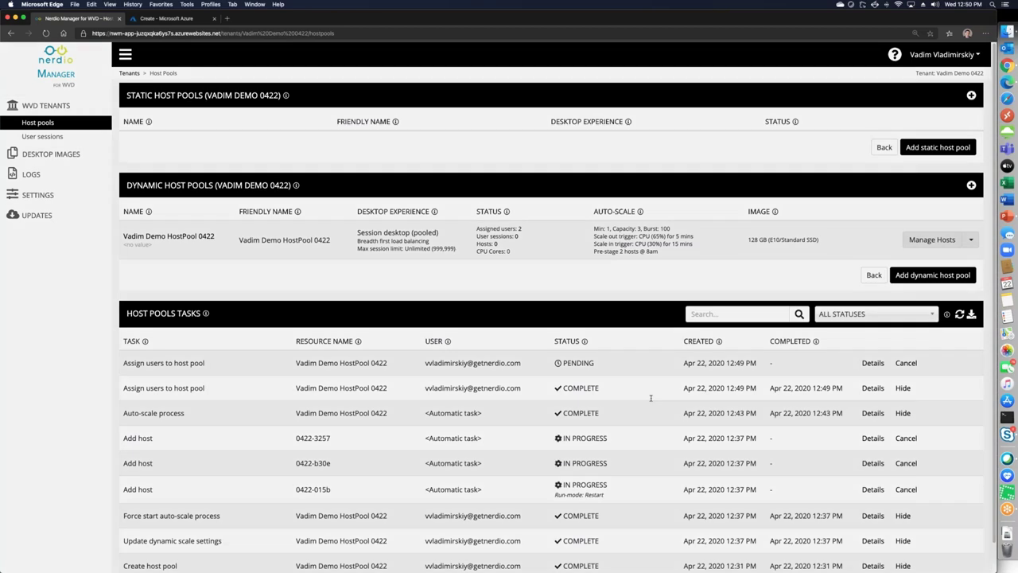
Inspect the job steps of an in-progress Add host task, then close the details
{"action": "left_click", "coordinate": [872, 437]}
{"action": "scroll", "coordinate": [752, 524], "scroll_direction": "down", "scroll_amount": 5}
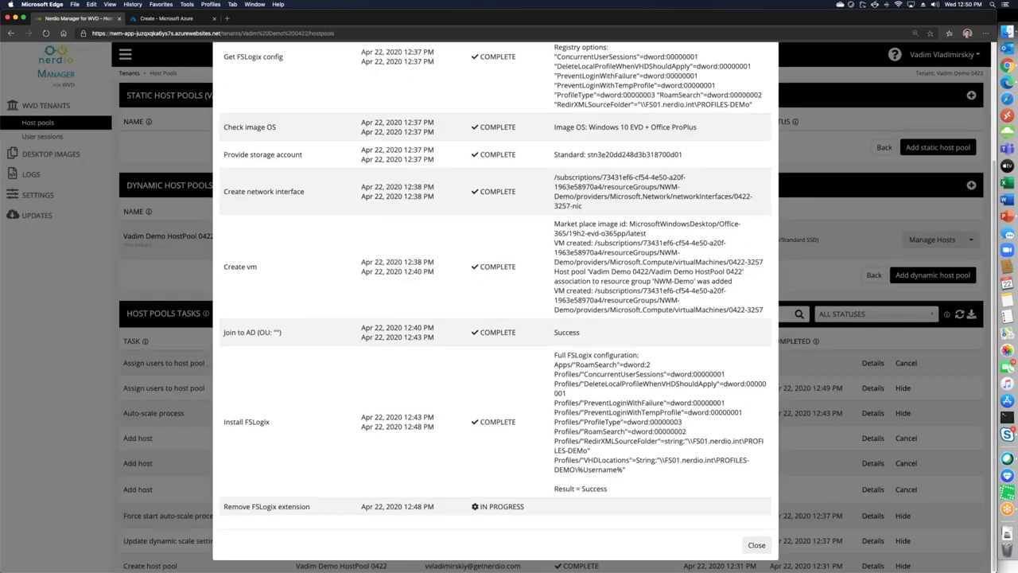
{"action": "key", "text": "Escape"}
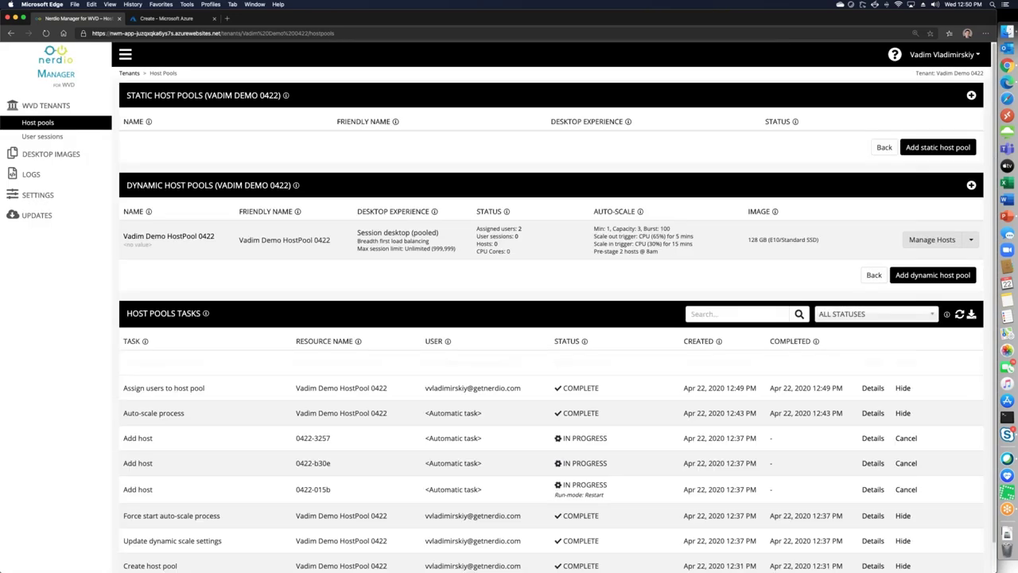
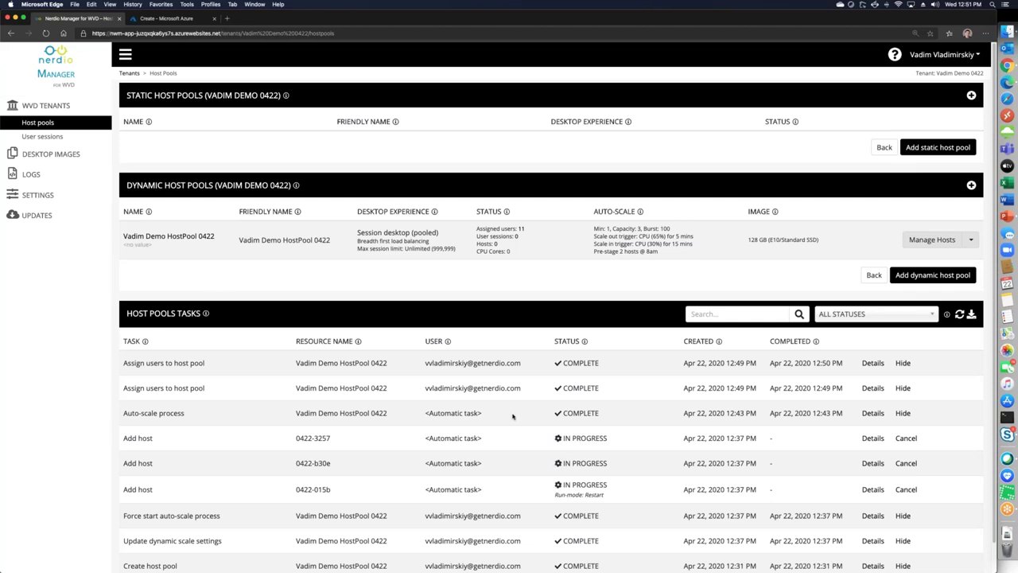
Review the first Add host task's details, including the Join to AD and Install FSLogix steps
{"action": "left_click", "coordinate": [866, 438]}
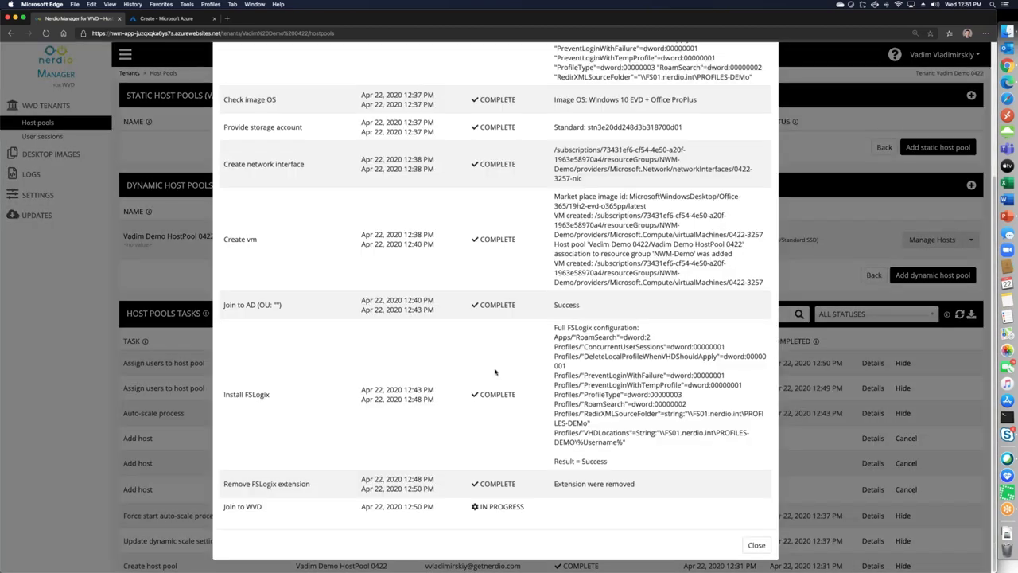
{"action": "scroll", "coordinate": [454, 251], "scroll_direction": "up", "scroll_amount": 1}
{"action": "scroll", "coordinate": [454, 251], "scroll_direction": "up", "scroll_amount": 2}
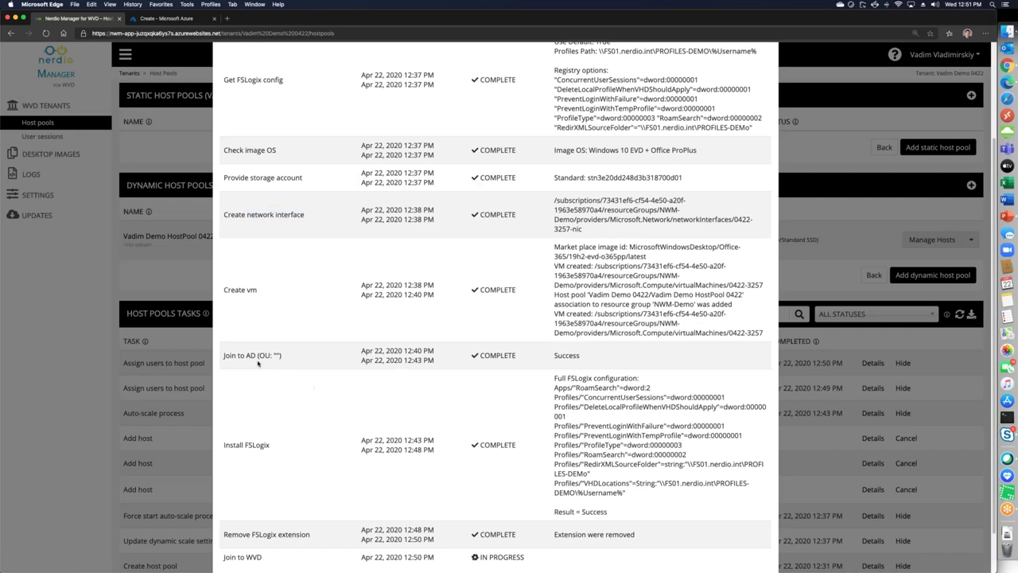
{"action": "left_click_drag", "start_coordinate": [225, 352], "coordinate": [313, 358]}
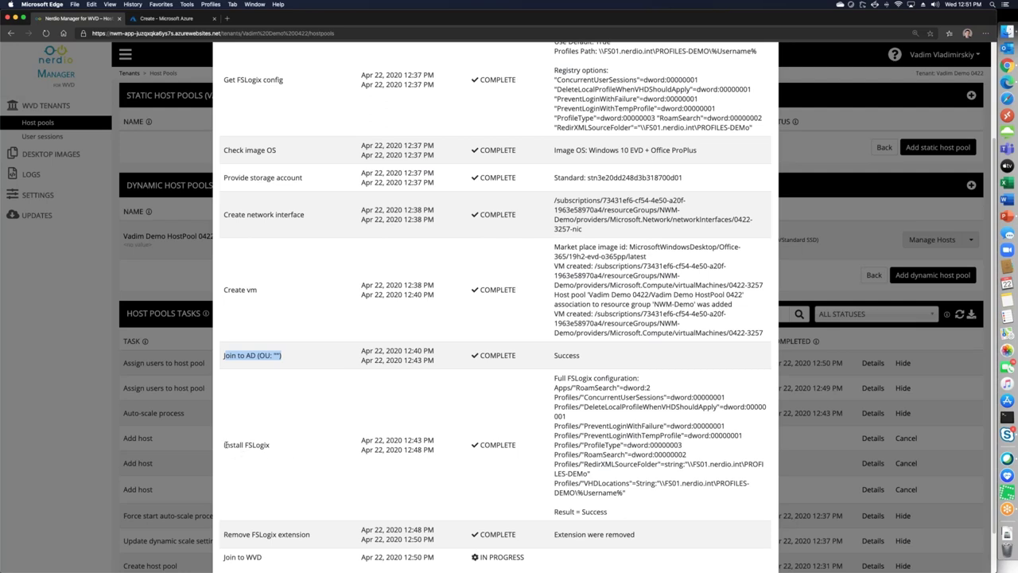
{"action": "triple_click", "coordinate": [277, 447]}
{"action": "left_click_drag", "start_coordinate": [633, 507], "coordinate": [554, 376]}
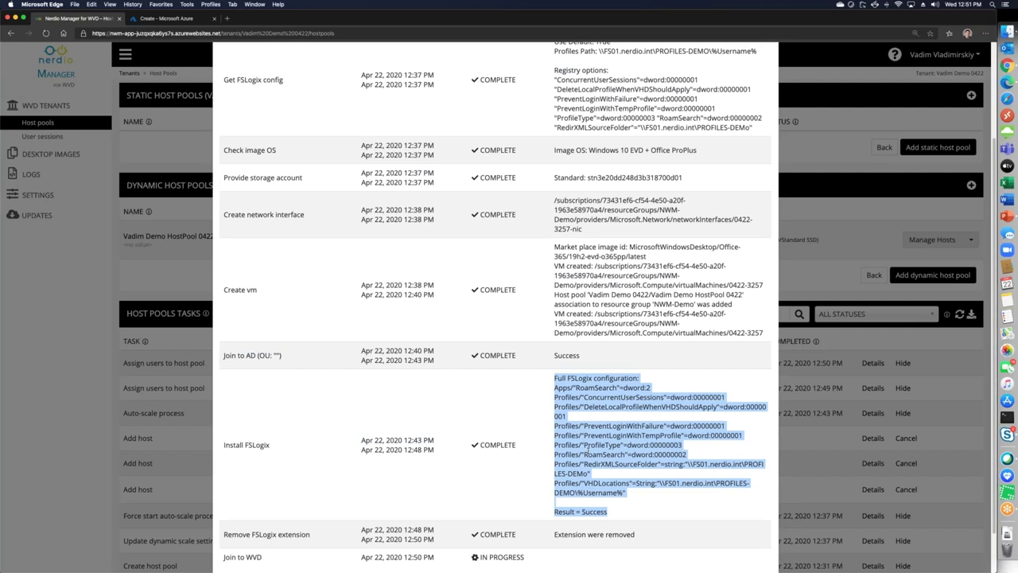
{"action": "scroll", "coordinate": [586, 447], "scroll_direction": "down", "scroll_amount": 1}
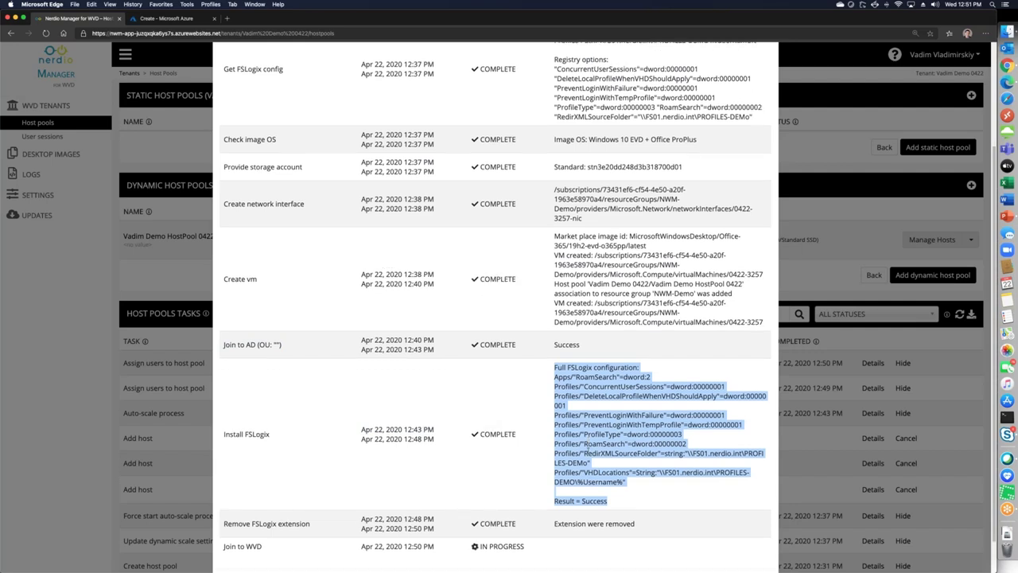
{"action": "scroll", "coordinate": [586, 444], "scroll_direction": "down", "scroll_amount": 3}
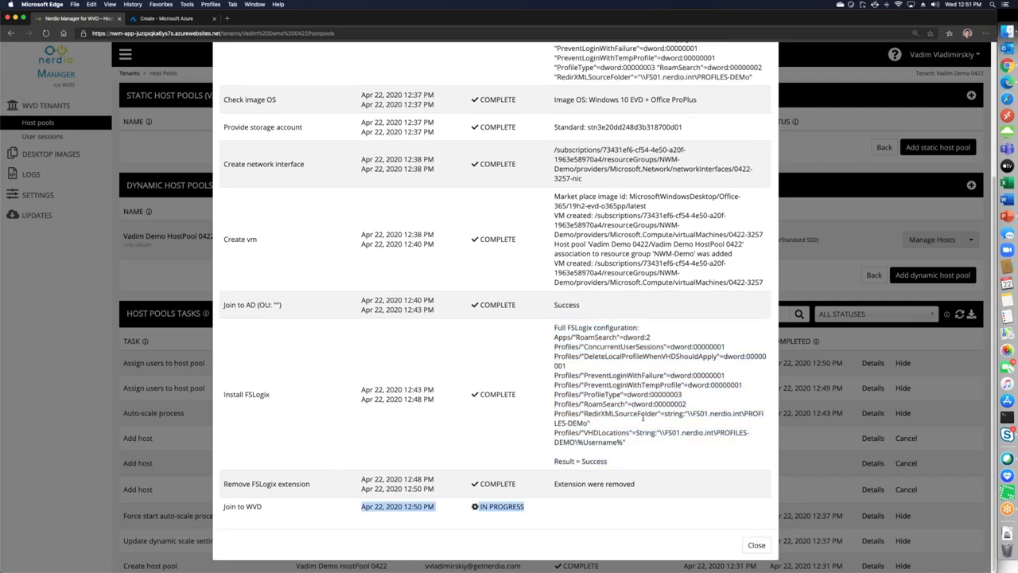
{"action": "left_click", "coordinate": [810, 442]}
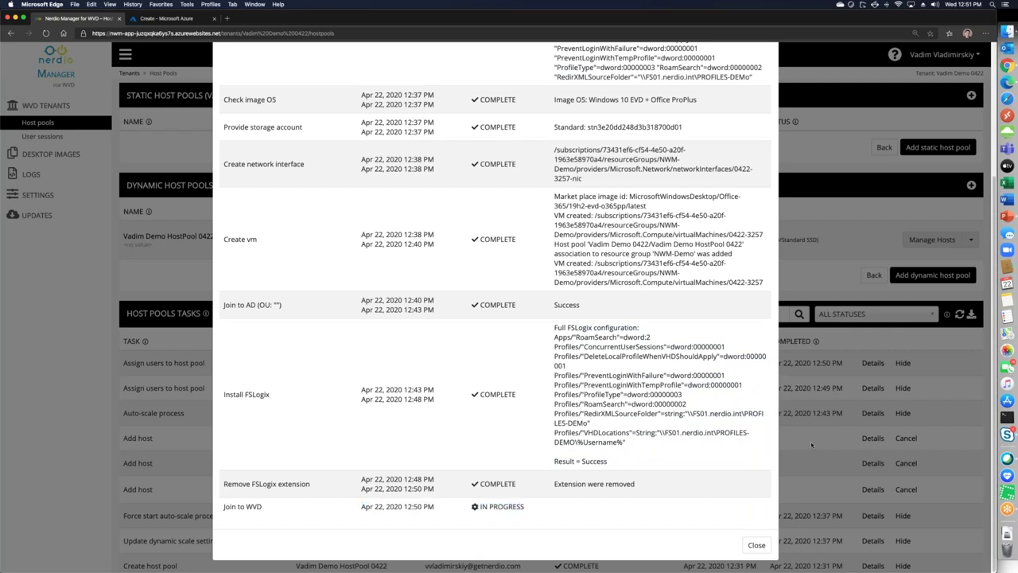
Load aka.ms/wvdweb in a new tab, then return to the Nerdio host pool's management options
{"action": "left_click", "coordinate": [226, 17]}
{"action": "type", "text": "aka"}
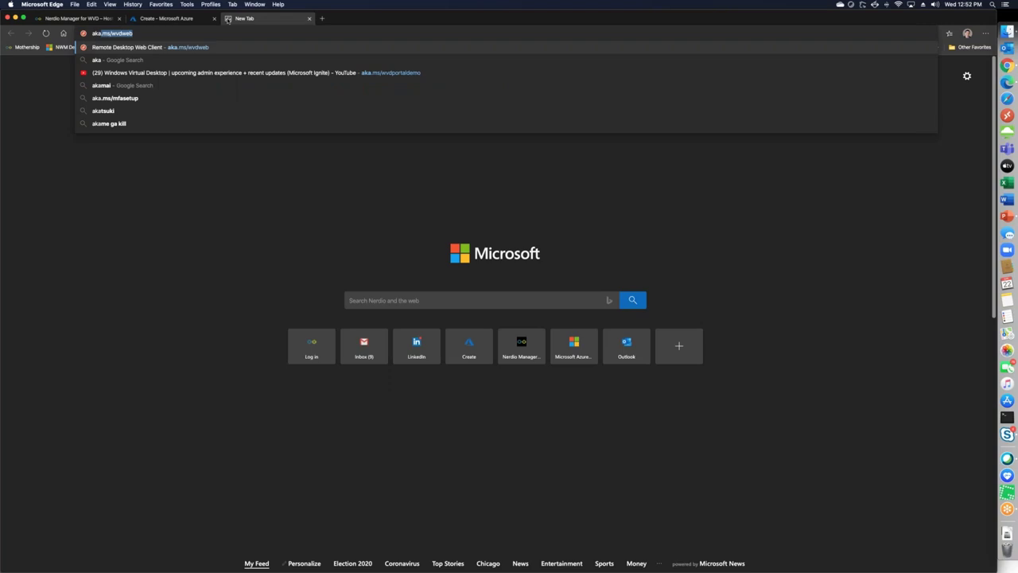
{"action": "key", "text": "Return"}
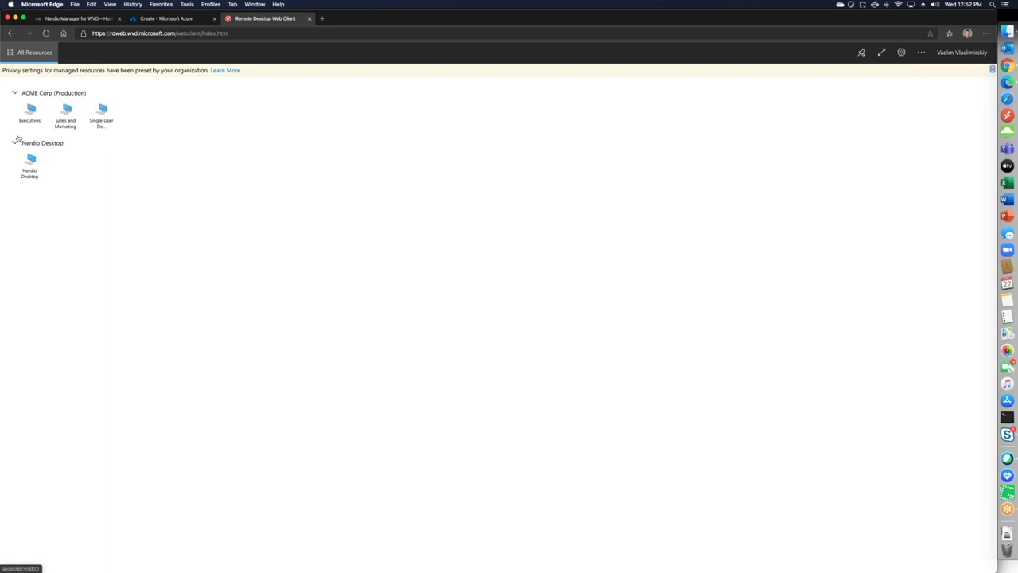
{"action": "left_click", "coordinate": [64, 18]}
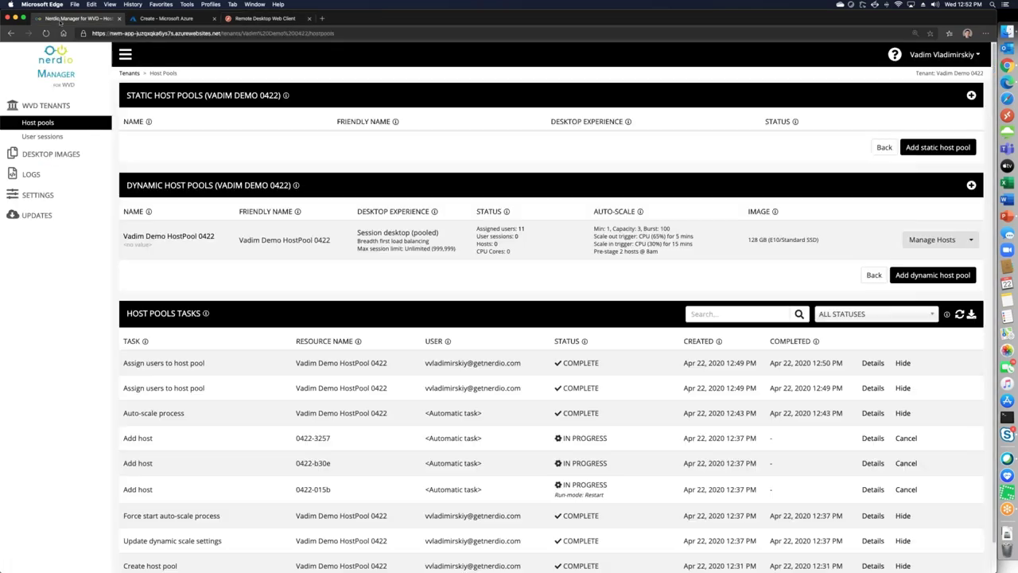
{"action": "left_click", "coordinate": [969, 240]}
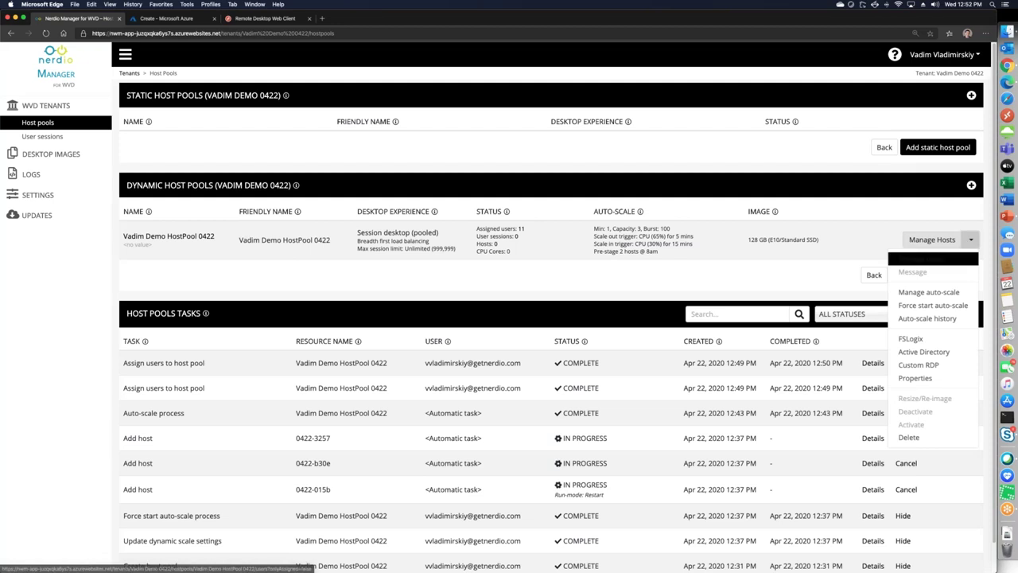
Assign the demo user to demo host pool 0422 and confirm, then switch to the web client
{"action": "left_click", "coordinate": [932, 259]}
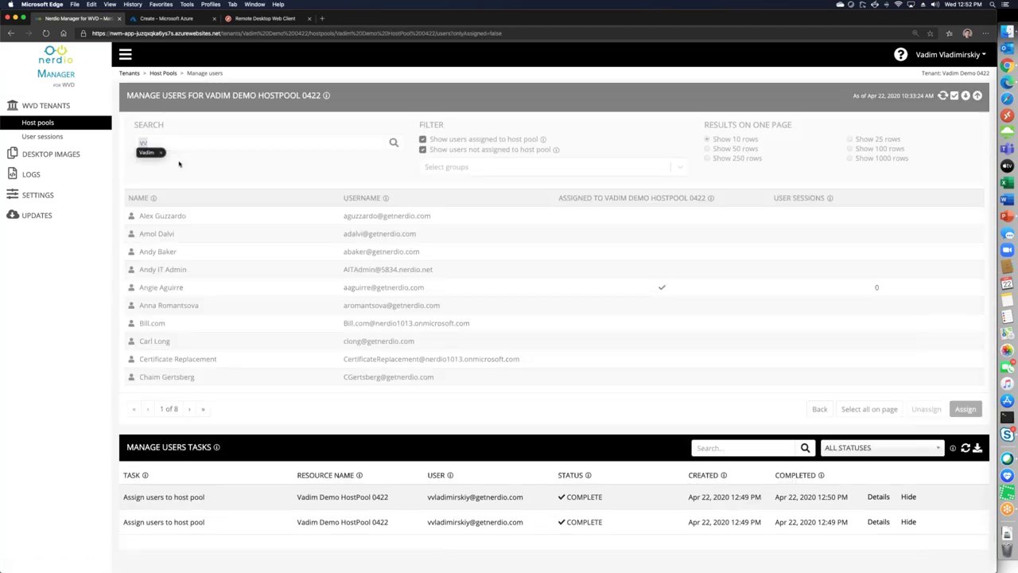
{"action": "left_click", "coordinate": [275, 215]}
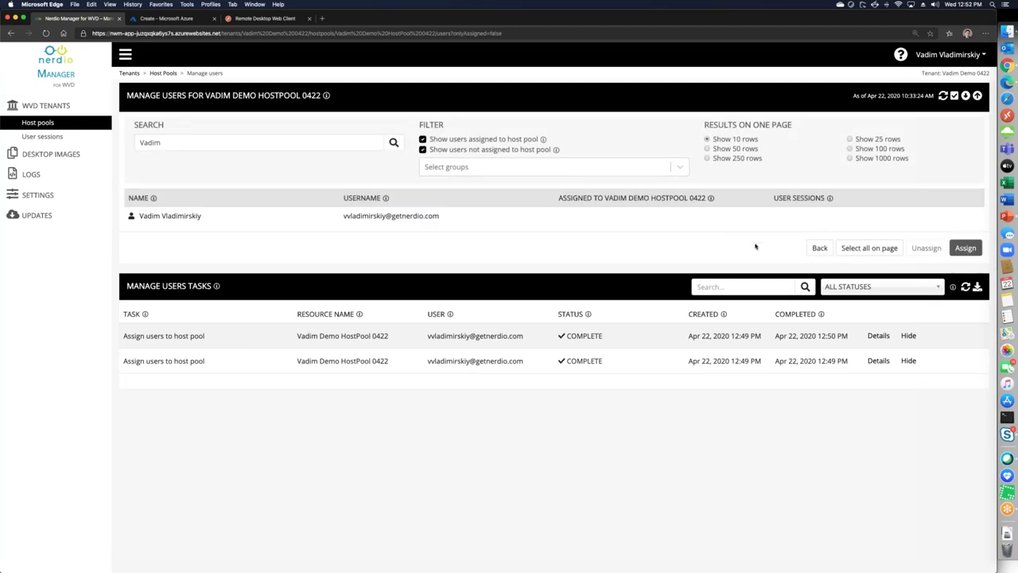
{"action": "left_click", "coordinate": [516, 222]}
{"action": "left_click", "coordinate": [959, 248]}
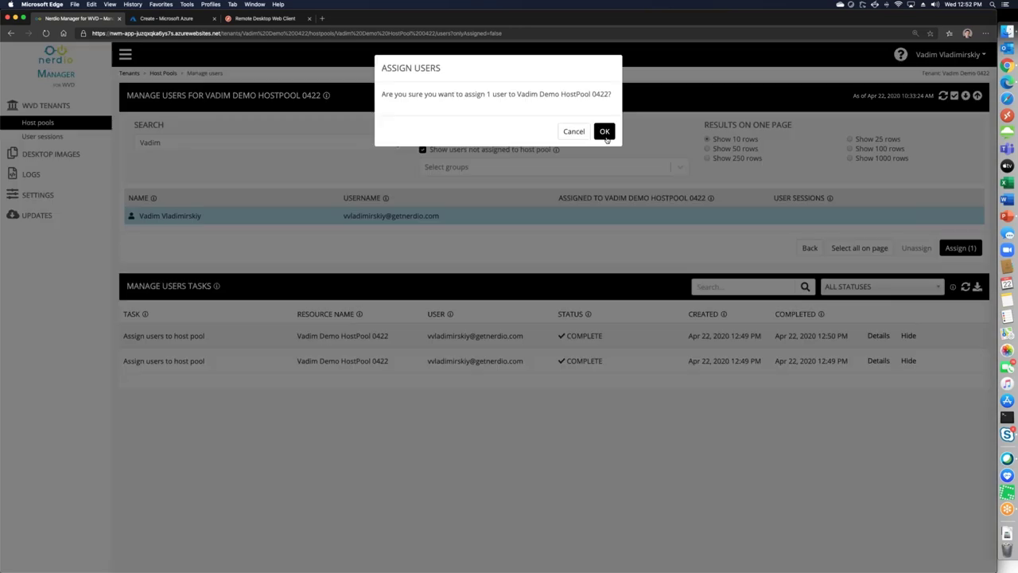
{"action": "left_click", "coordinate": [605, 132]}
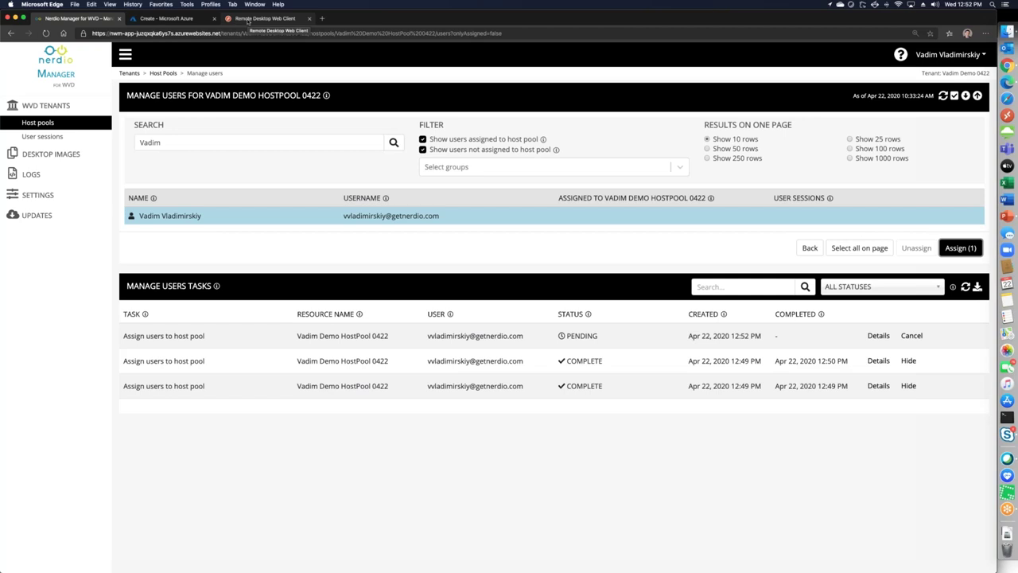
{"action": "left_click", "coordinate": [265, 18]}
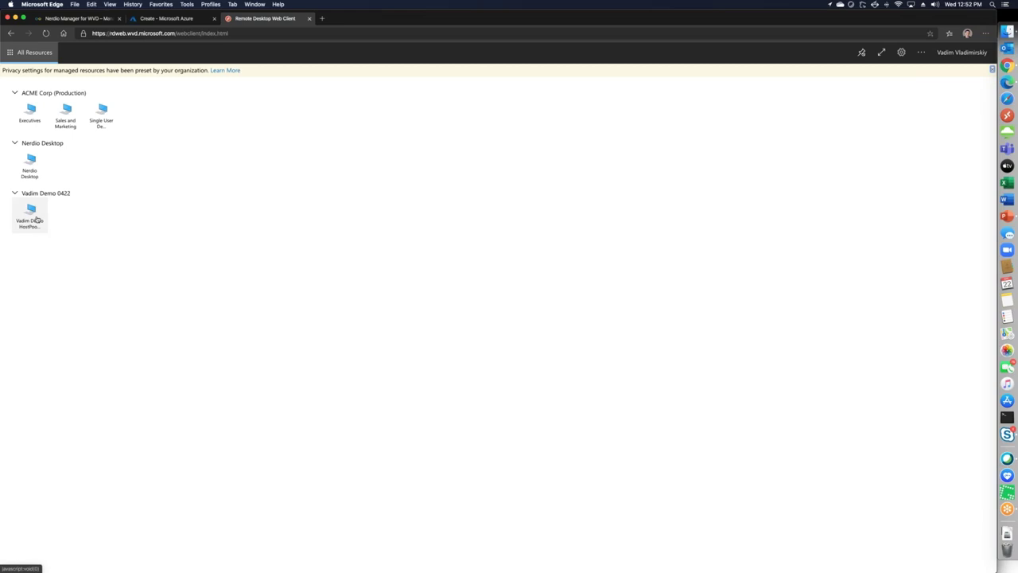
Launch the HostPool 0422 desktop with local resources allowed; it fails with no available resources
{"action": "left_click", "coordinate": [31, 216]}
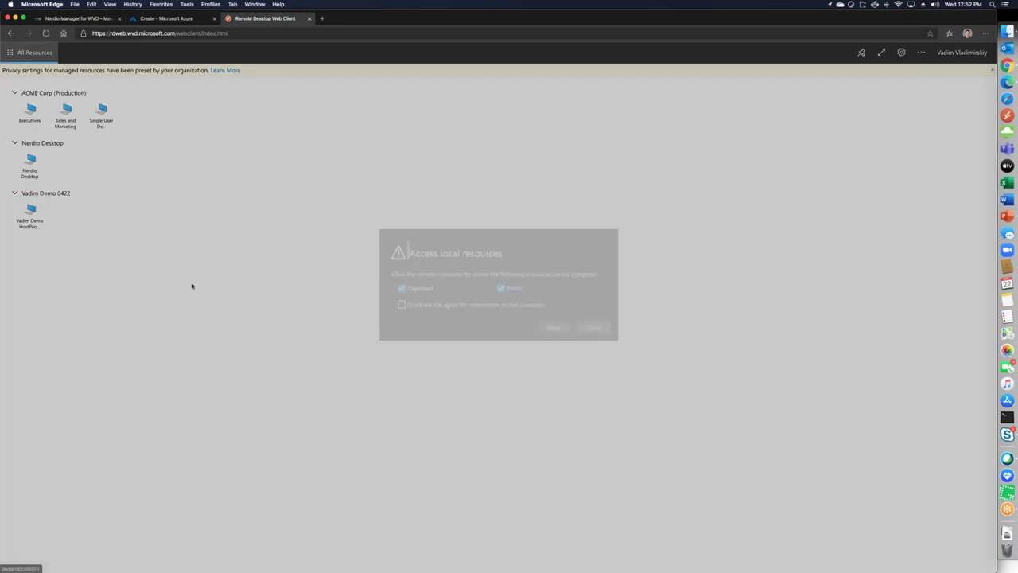
{"action": "left_click", "coordinate": [552, 351]}
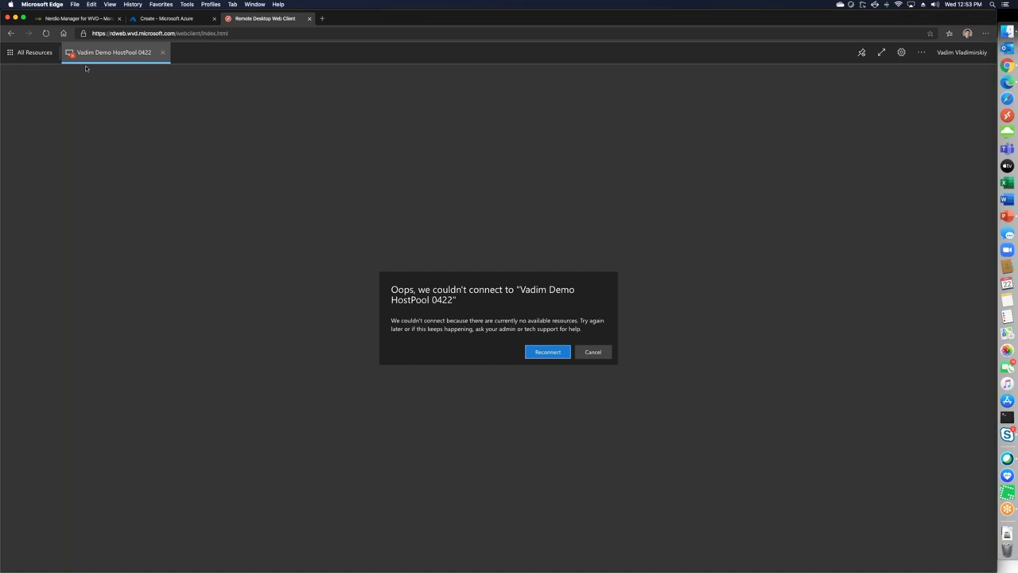
{"action": "left_click", "coordinate": [94, 20]}
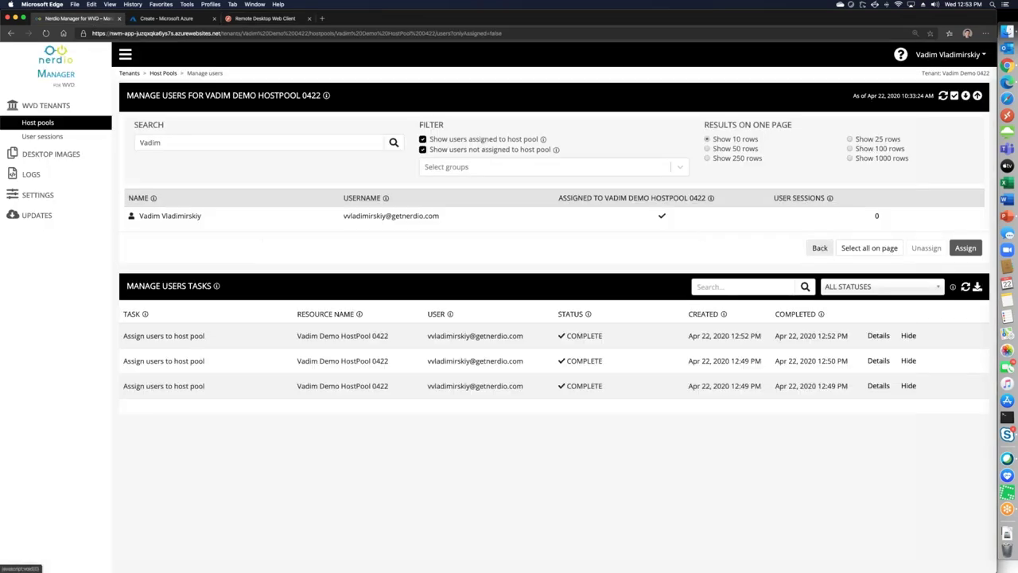
Go back to the host pools overview after rechecking the web client's connection error
{"action": "left_click", "coordinate": [819, 248]}
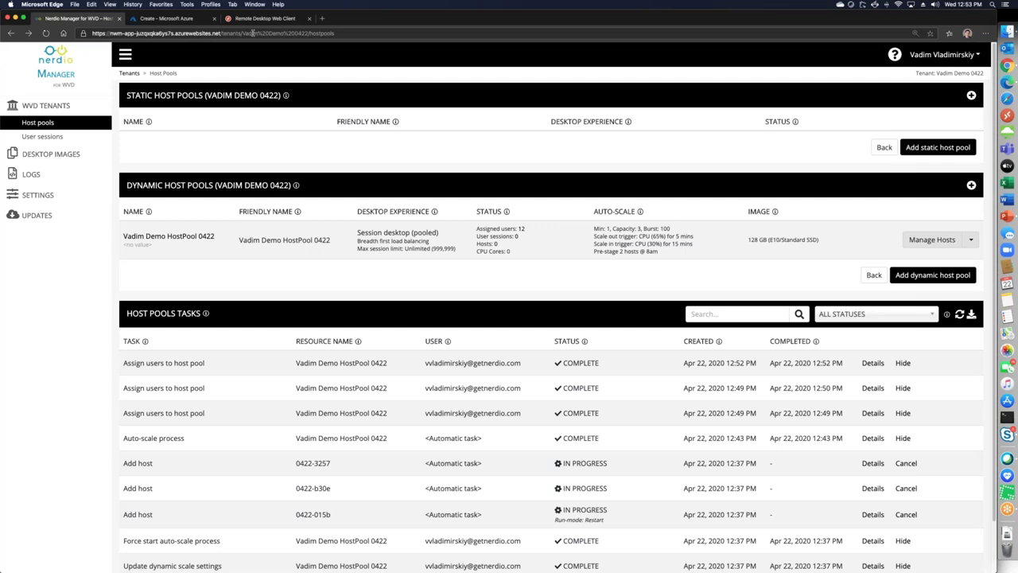
{"action": "left_click", "coordinate": [265, 17]}
{"action": "left_click", "coordinate": [57, 19]}
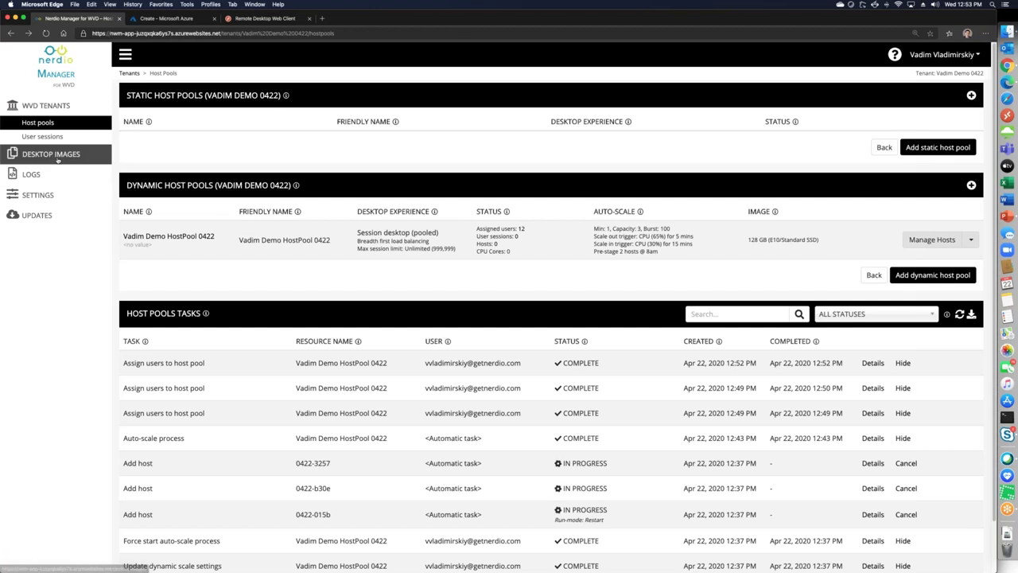
Open Desktop images and inspect CleanImage's IP address 10.1.254.36
{"action": "left_click", "coordinate": [57, 156]}
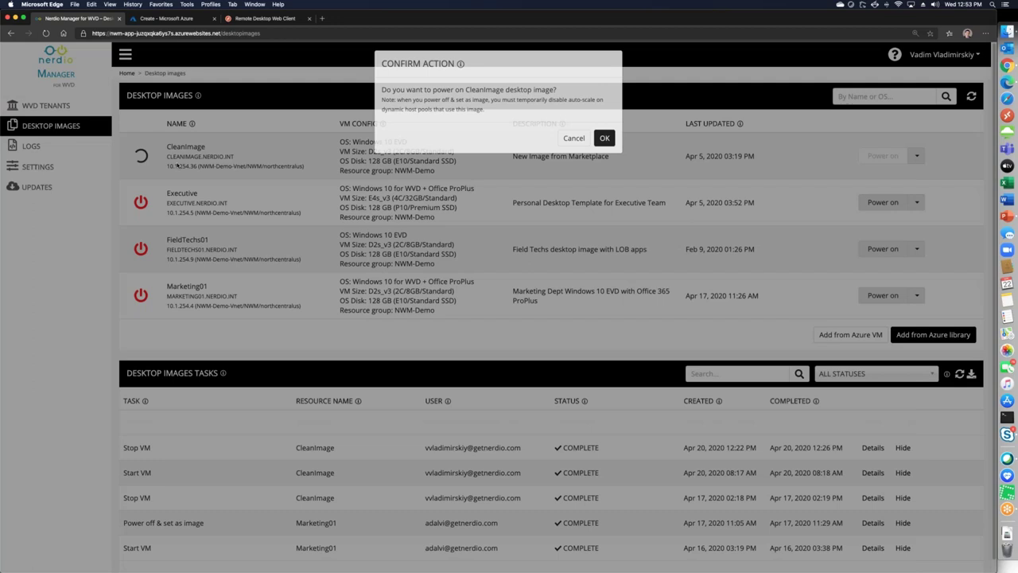
{"action": "double_click", "coordinate": [177, 166]}
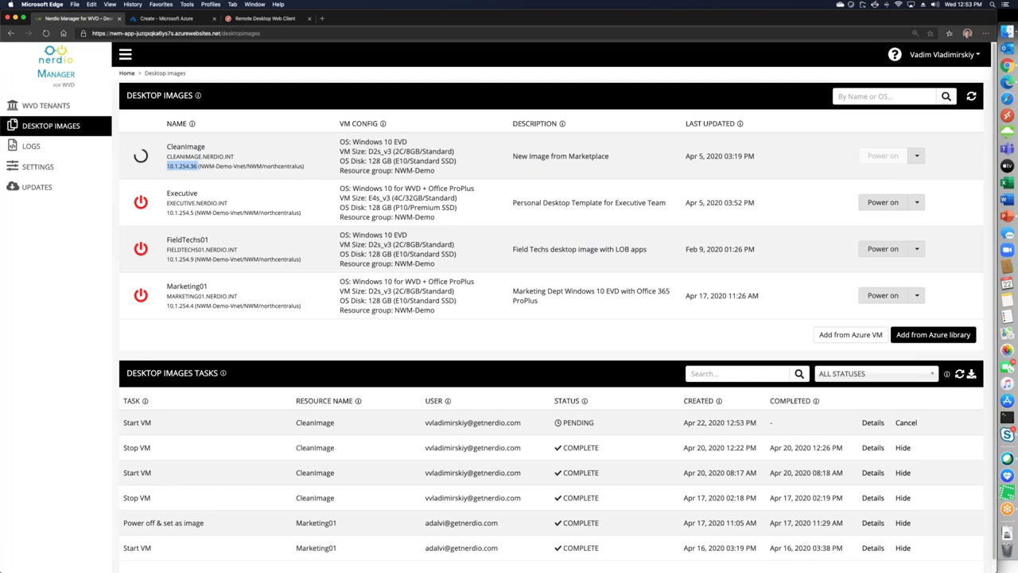
{"action": "left_click", "coordinate": [945, 152]}
{"action": "scroll", "coordinate": [553, 307], "scroll_direction": "down", "scroll_amount": 1}
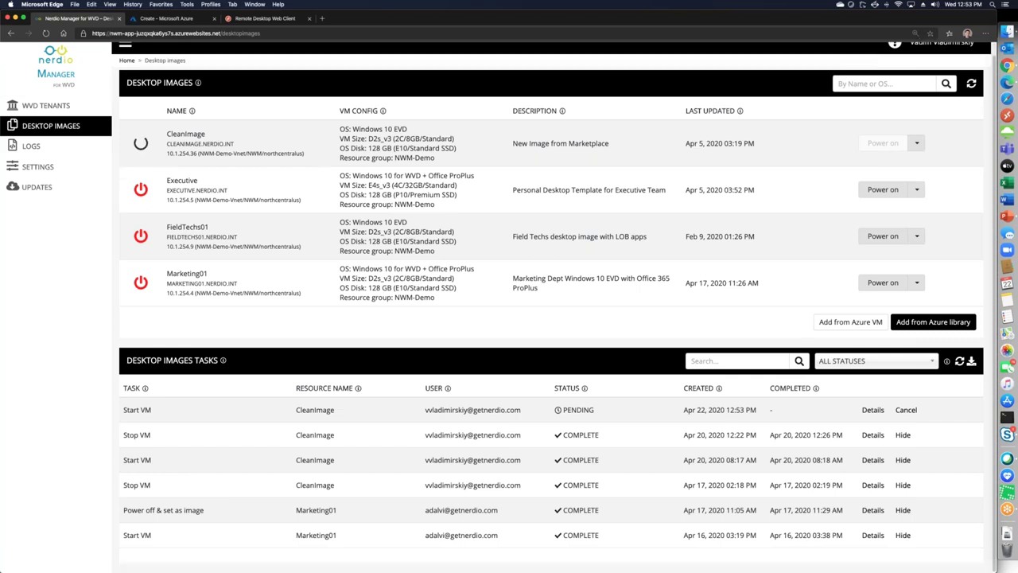
Read through every step of Marketing01's Power off & set as image job, then close it
{"action": "left_click", "coordinate": [872, 511]}
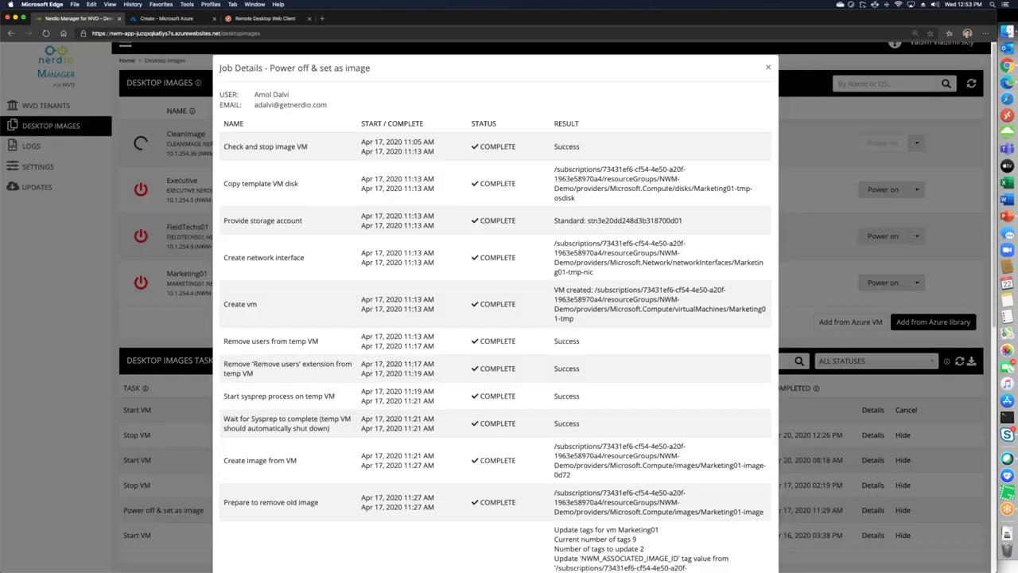
{"action": "left_click_drag", "start_coordinate": [271, 69], "coordinate": [363, 76]}
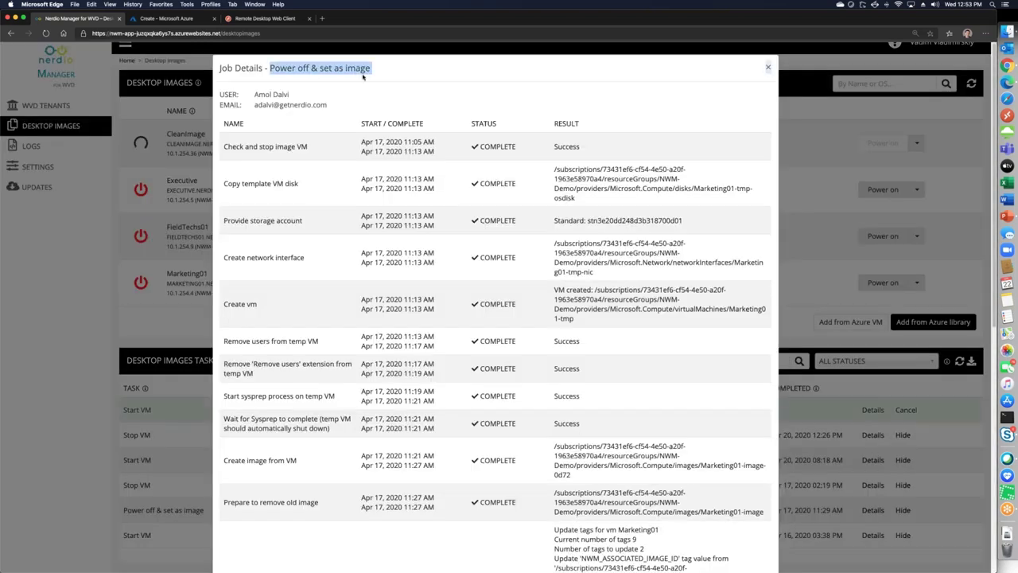
{"action": "scroll", "coordinate": [384, 302], "scroll_direction": "down", "scroll_amount": 2}
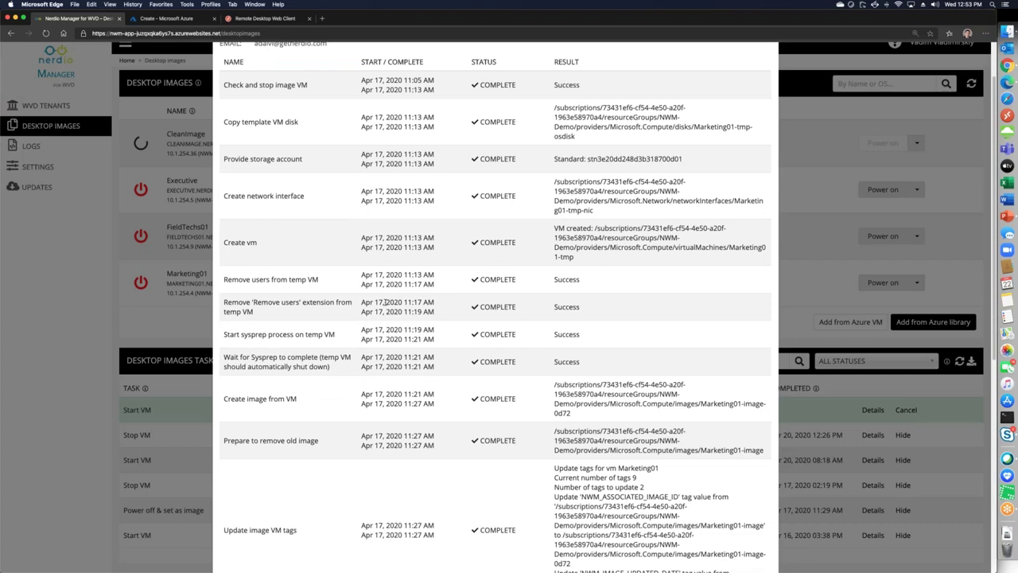
{"action": "scroll", "coordinate": [385, 302], "scroll_direction": "down", "scroll_amount": 1}
{"action": "scroll", "coordinate": [333, 163], "scroll_direction": "down", "scroll_amount": 1}
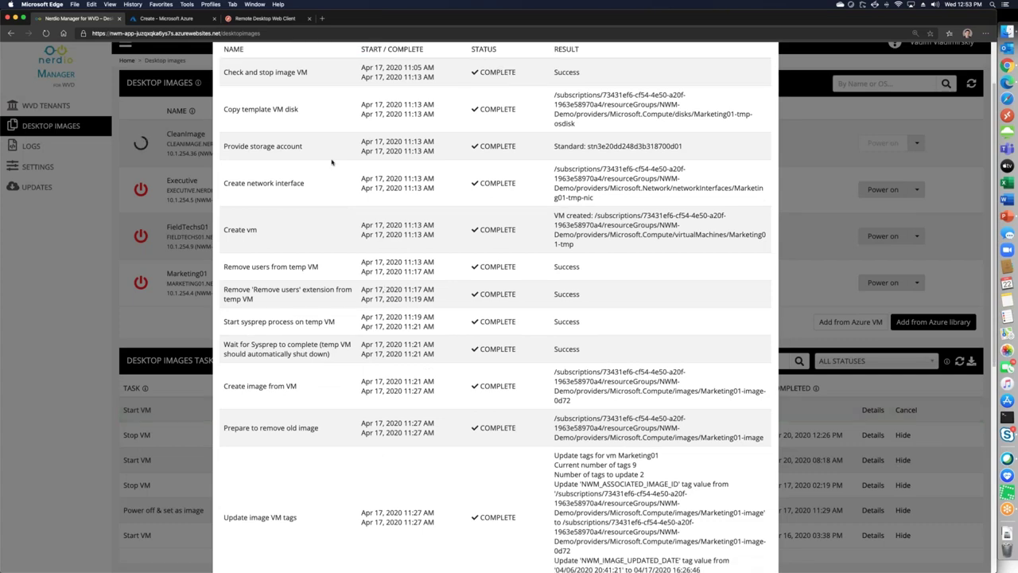
{"action": "scroll", "coordinate": [332, 162], "scroll_direction": "down", "scroll_amount": 1}
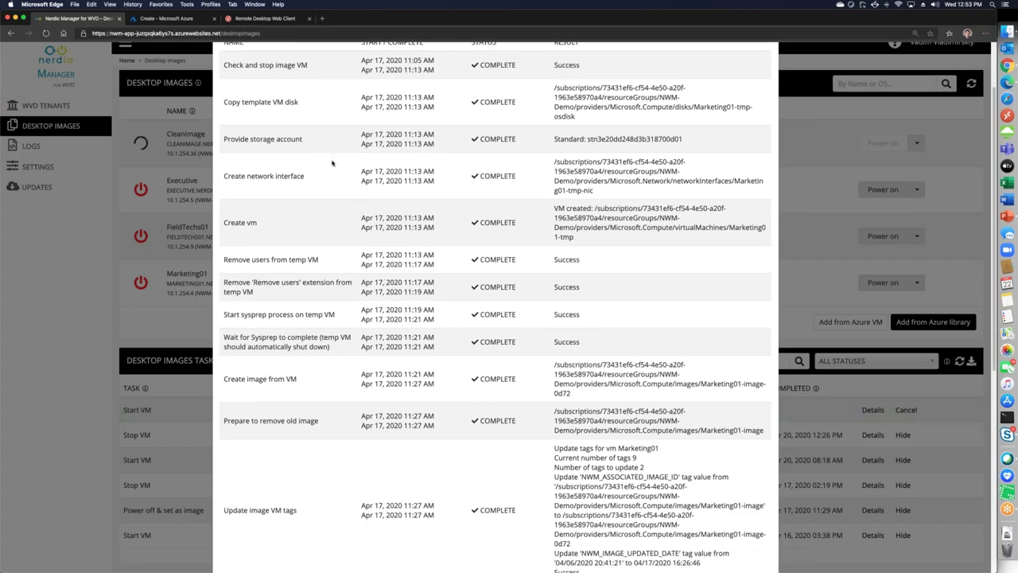
{"action": "scroll", "coordinate": [333, 162], "scroll_direction": "down", "scroll_amount": 5}
{"action": "scroll", "coordinate": [333, 162], "scroll_direction": "down", "scroll_amount": 2}
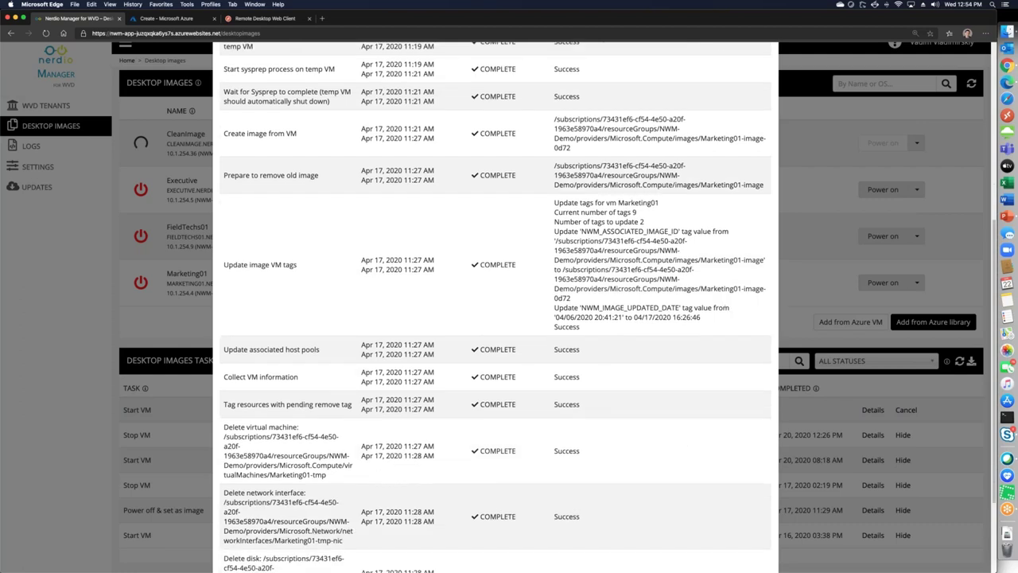
{"action": "scroll", "coordinate": [338, 164], "scroll_direction": "down", "scroll_amount": 2}
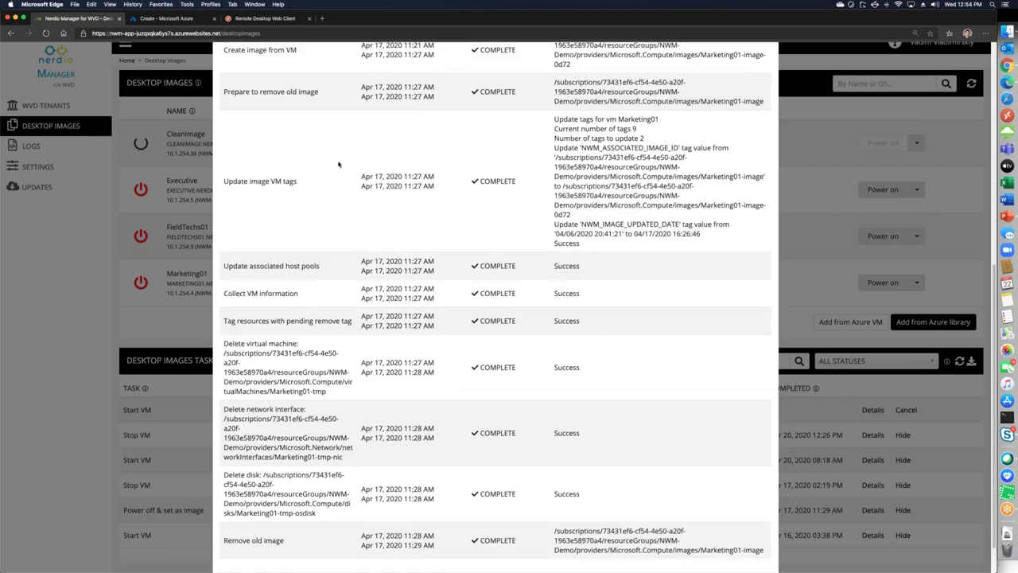
{"action": "scroll", "coordinate": [338, 164], "scroll_direction": "up", "scroll_amount": 1}
{"action": "scroll", "coordinate": [877, 322], "scroll_direction": "up", "scroll_amount": 3}
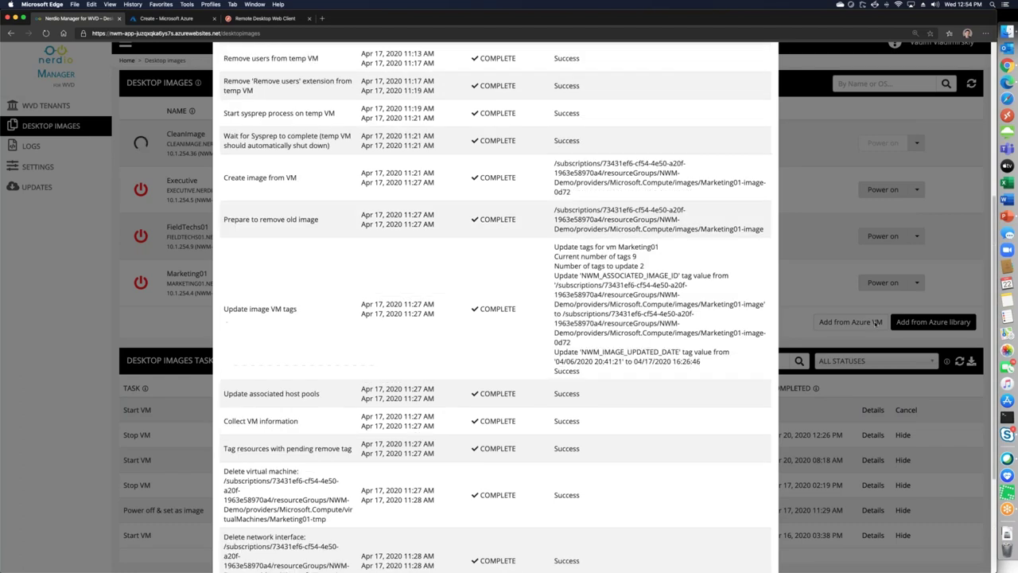
{"action": "left_click", "coordinate": [877, 322]}
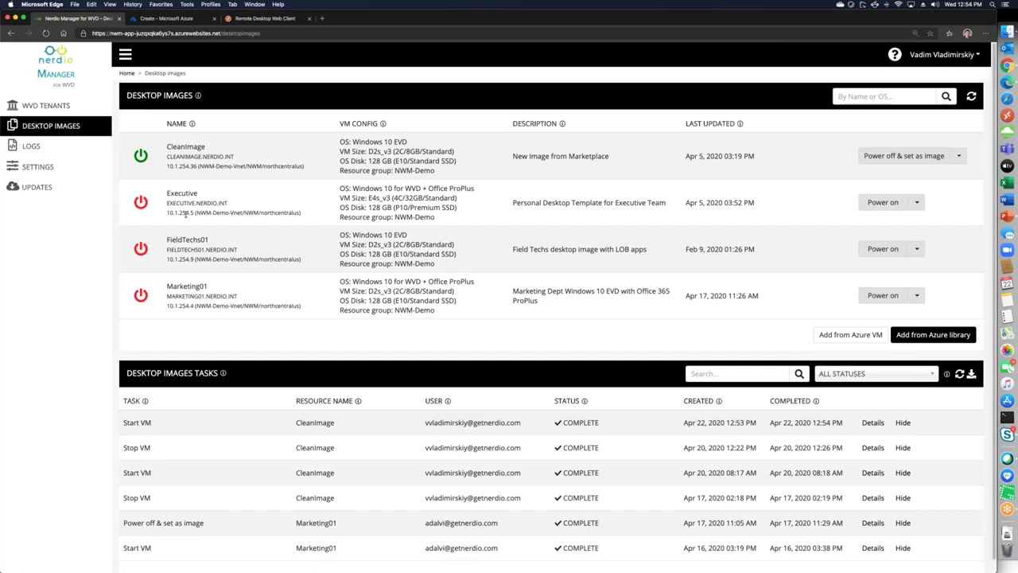
Choose Resize/Re-image for the Sales and Marketing pool under Production Tenant
{"action": "left_click", "coordinate": [49, 110]}
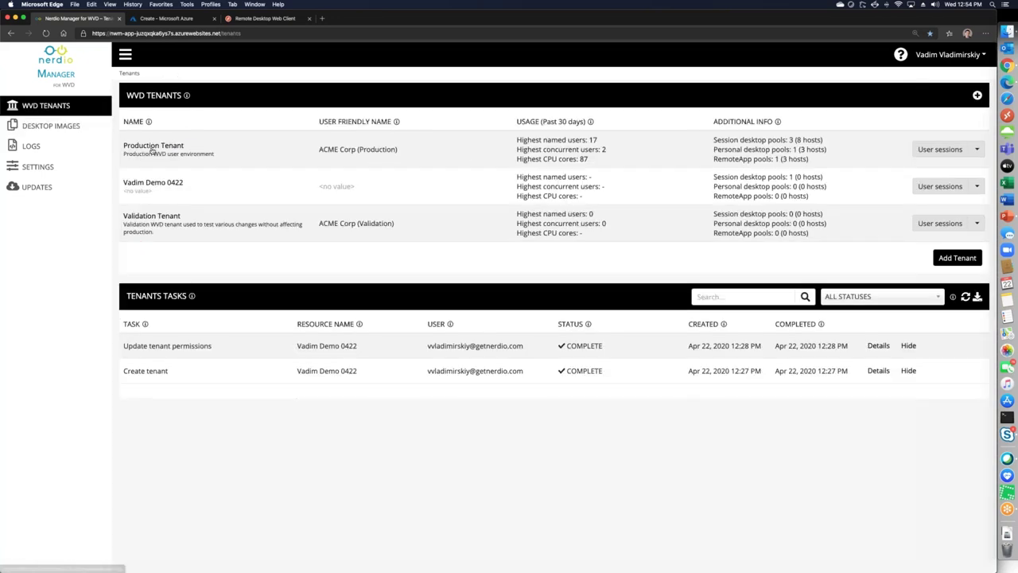
{"action": "left_click", "coordinate": [147, 141]}
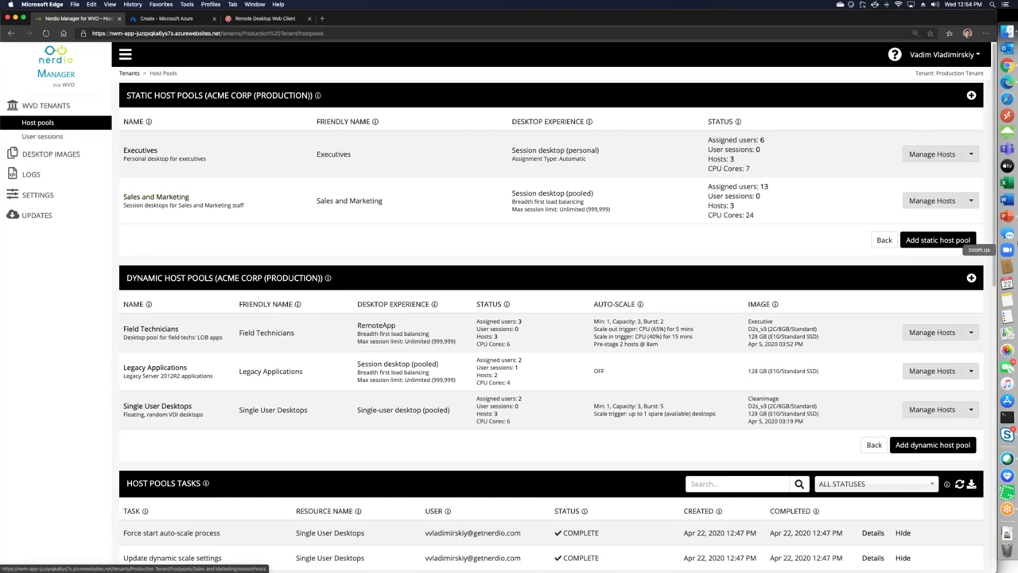
{"action": "left_click", "coordinate": [971, 200]}
{"action": "left_click", "coordinate": [949, 364]}
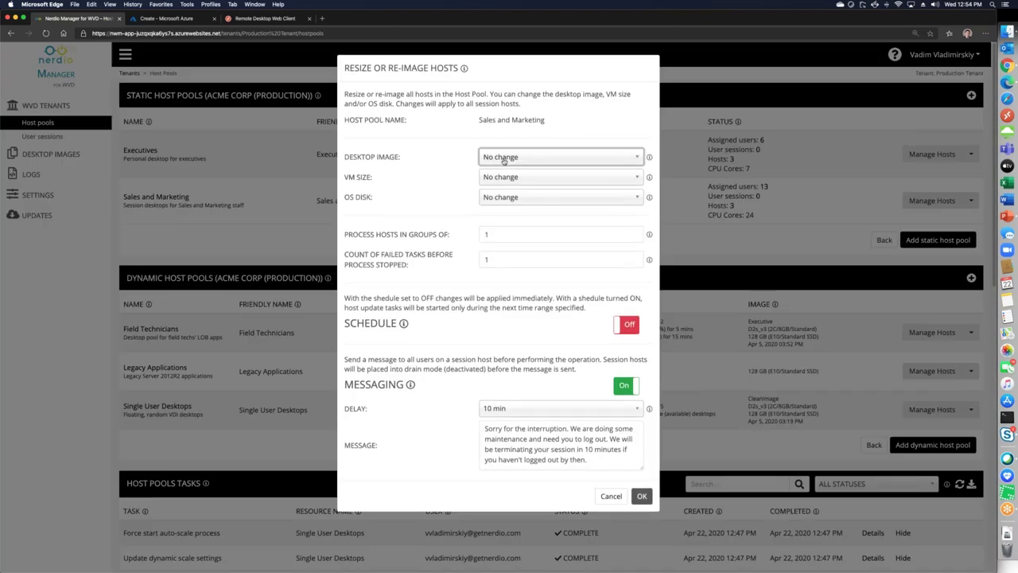
Select the Marketing01 image, set the concurrent host count, and enable scheduling for the re-image
{"action": "left_click", "coordinate": [504, 158]}
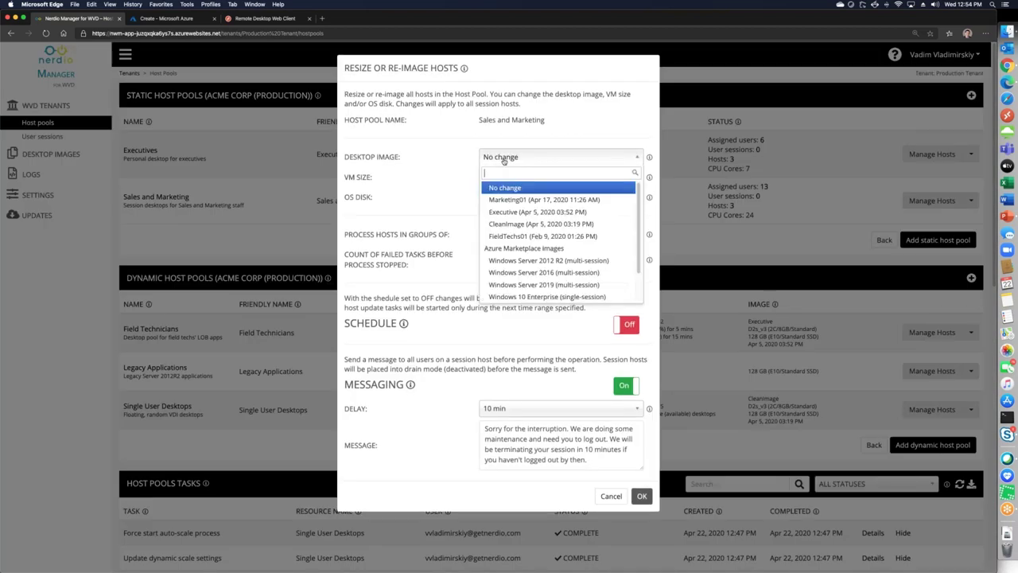
{"action": "left_click", "coordinate": [587, 203]}
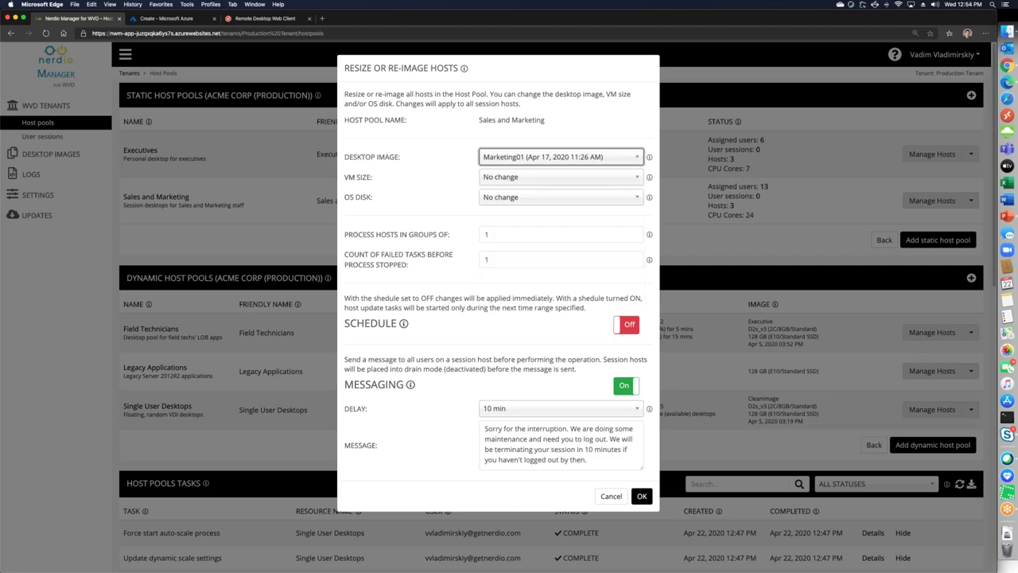
{"action": "left_click_drag", "start_coordinate": [345, 180], "coordinate": [401, 199]}
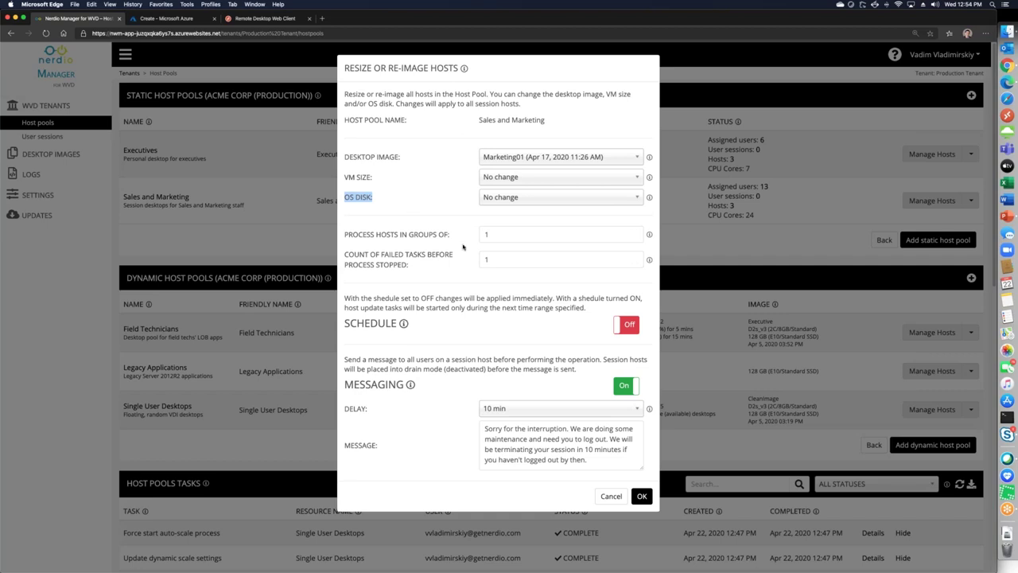
{"action": "left_click", "coordinate": [517, 234]}
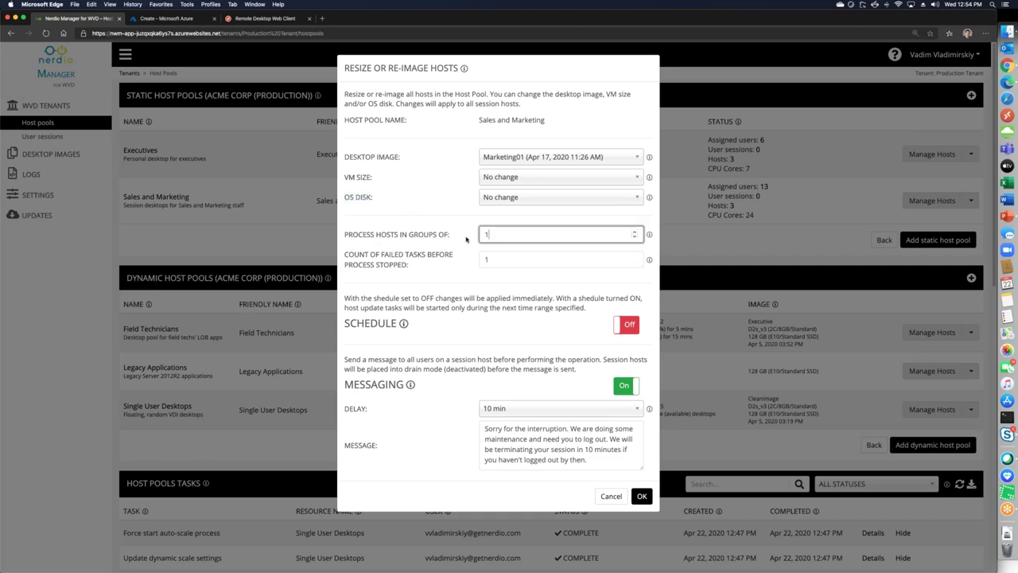
{"action": "left_click", "coordinate": [626, 333]}
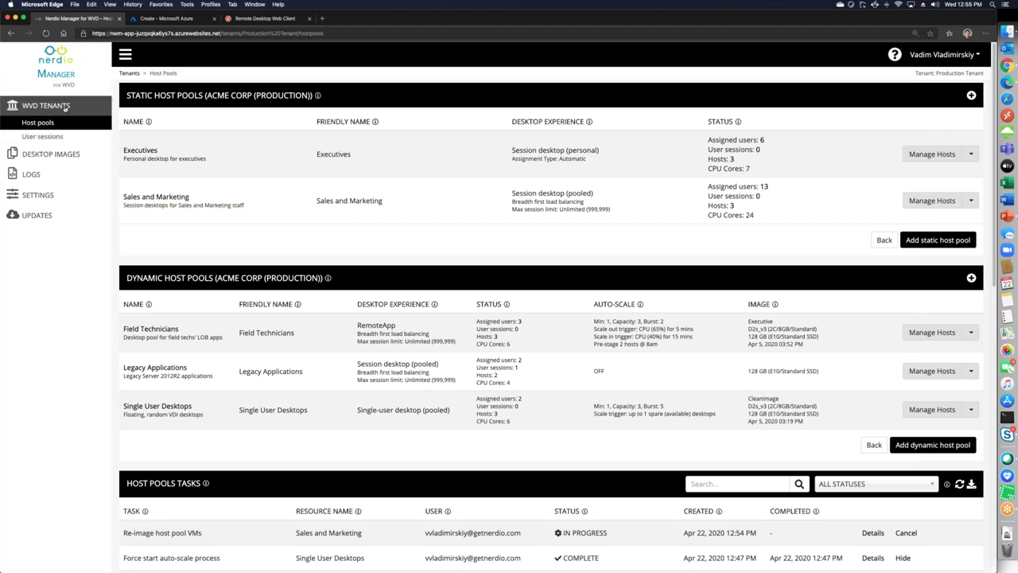
{"action": "left_click", "coordinate": [65, 107]}
Check an Add host task in the demo tenant, then open the 0422 pool's session hosts
{"action": "left_click", "coordinate": [165, 186]}
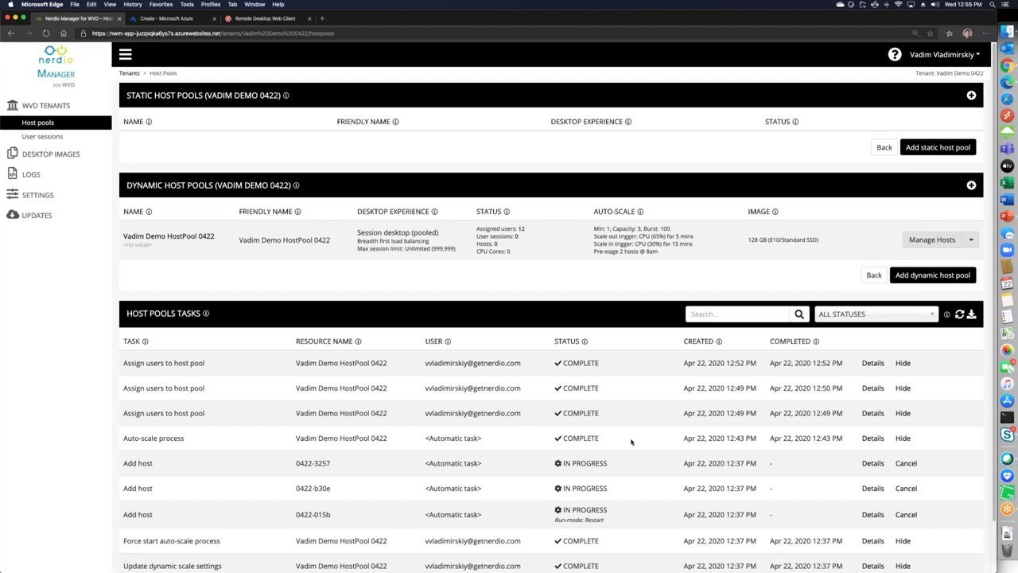
{"action": "left_click", "coordinate": [873, 465]}
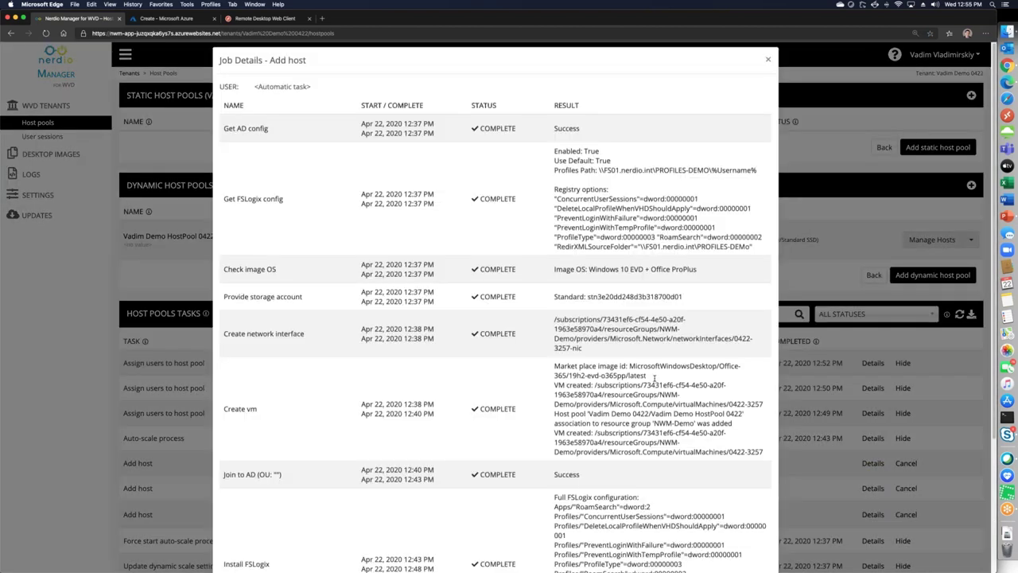
{"action": "key", "text": "Escape"}
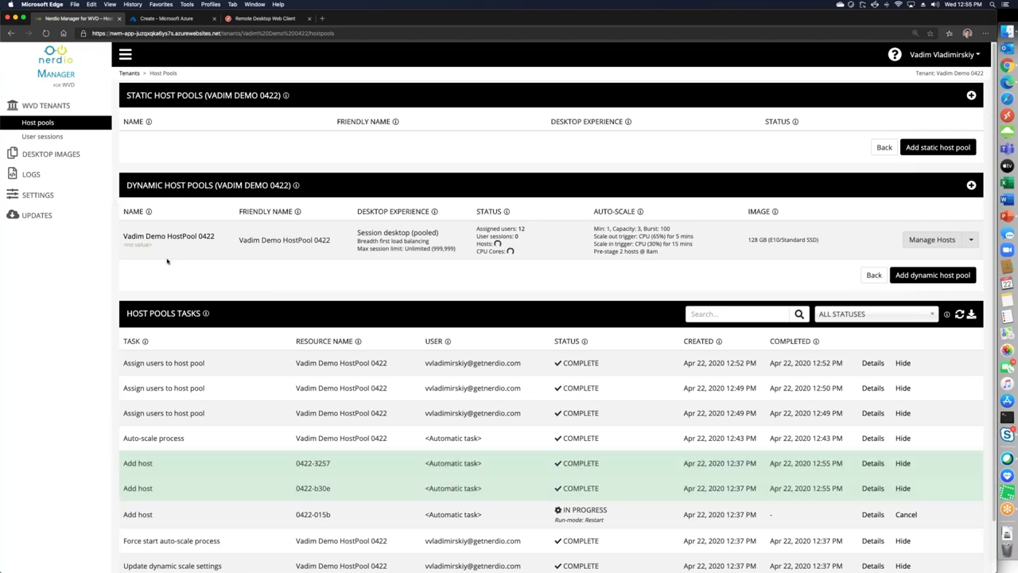
{"action": "left_click", "coordinate": [926, 239]}
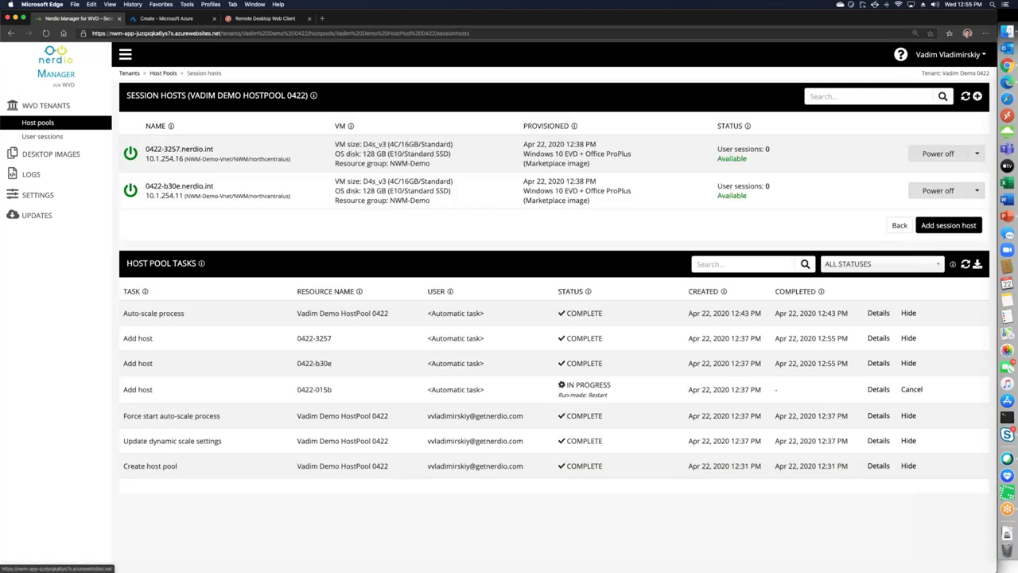
In the web client, allow clipboard and printer access for the HostPool 0422 desktop
{"action": "left_click", "coordinate": [259, 18]}
{"action": "left_click", "coordinate": [553, 350]}
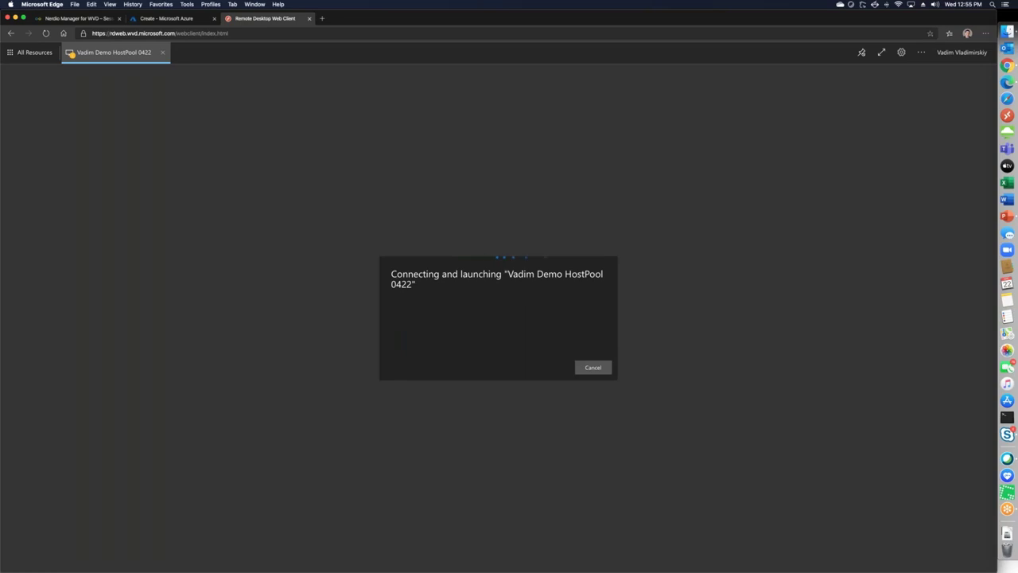
Sign in to the Remote Desktop Web Client with the user name, retry the connection, and allow local resources
{"action": "left_click", "coordinate": [447, 313]}
{"action": "type", "text": "vvladimirski"}
{"action": "key", "text": "Tab"}
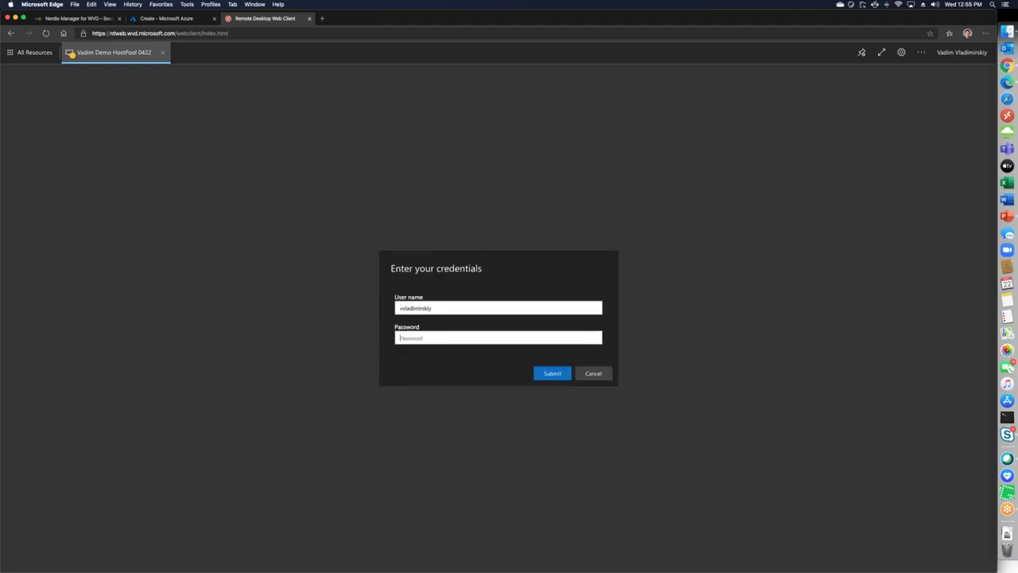
{"action": "key", "text": "Return"}
{"action": "left_click", "coordinate": [536, 351]}
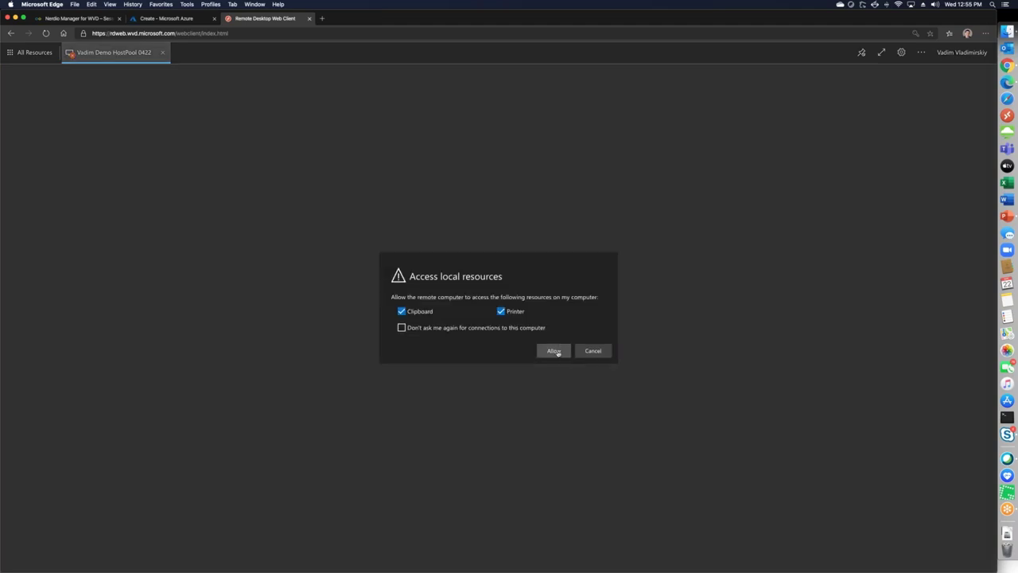
{"action": "left_click", "coordinate": [553, 351]}
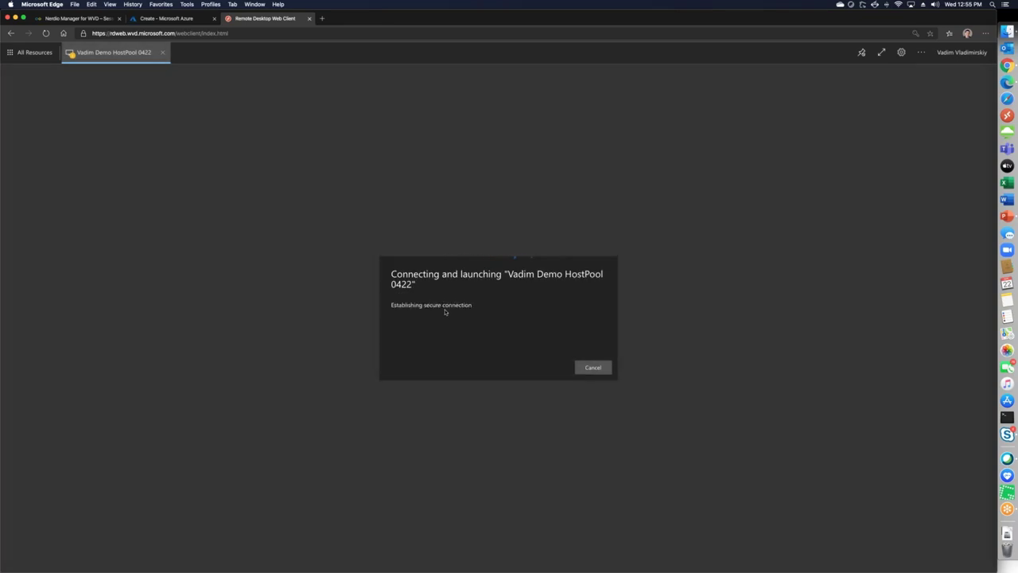
Re-enter the user name and paste the password to reach the HostPool 0422 Windows desktop
{"action": "left_click", "coordinate": [444, 306]}
{"action": "type", "text": "vvladimirskiy"}
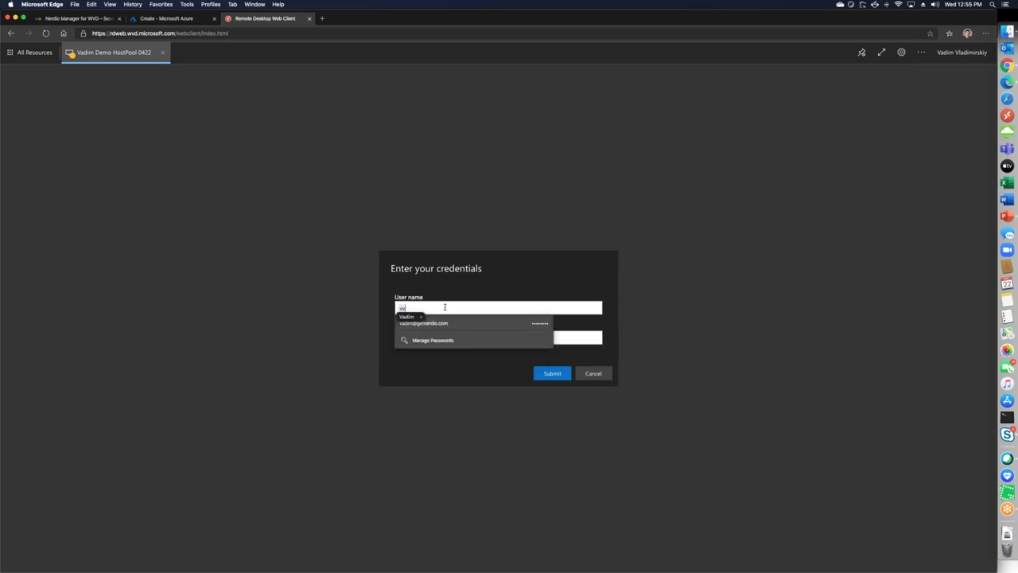
{"action": "key", "text": "ctrl+v"}
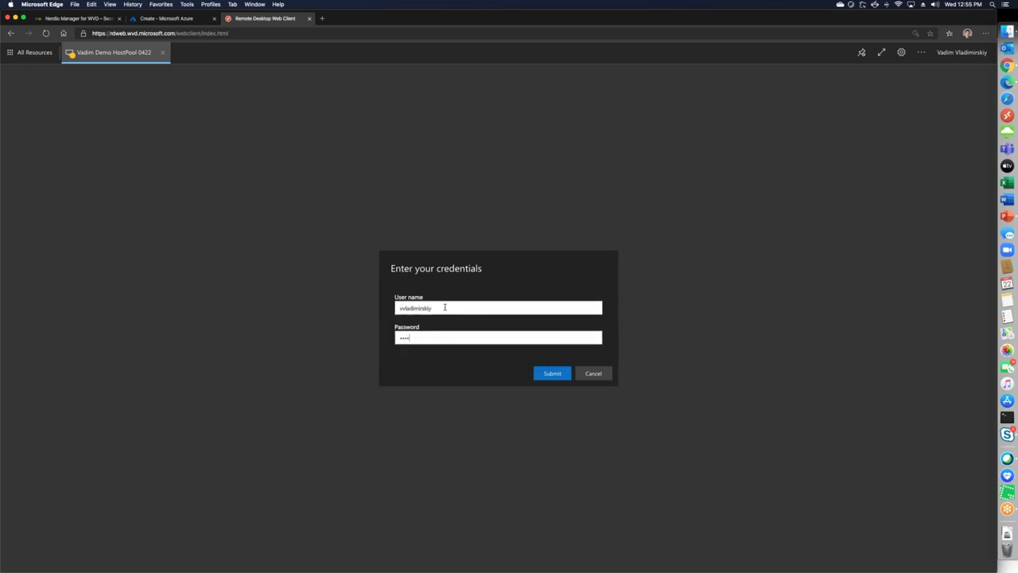
{"action": "key", "text": "Return"}
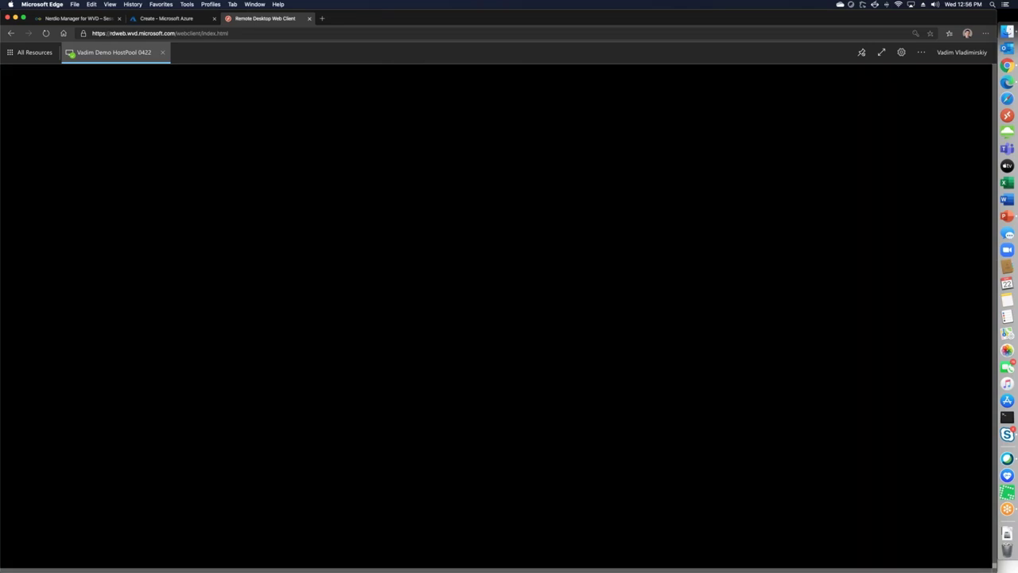
Check the connected remote session, then return to the Nerdio Manager tab
{"action": "left_click", "coordinate": [86, 19]}
{"action": "left_click", "coordinate": [237, 19]}
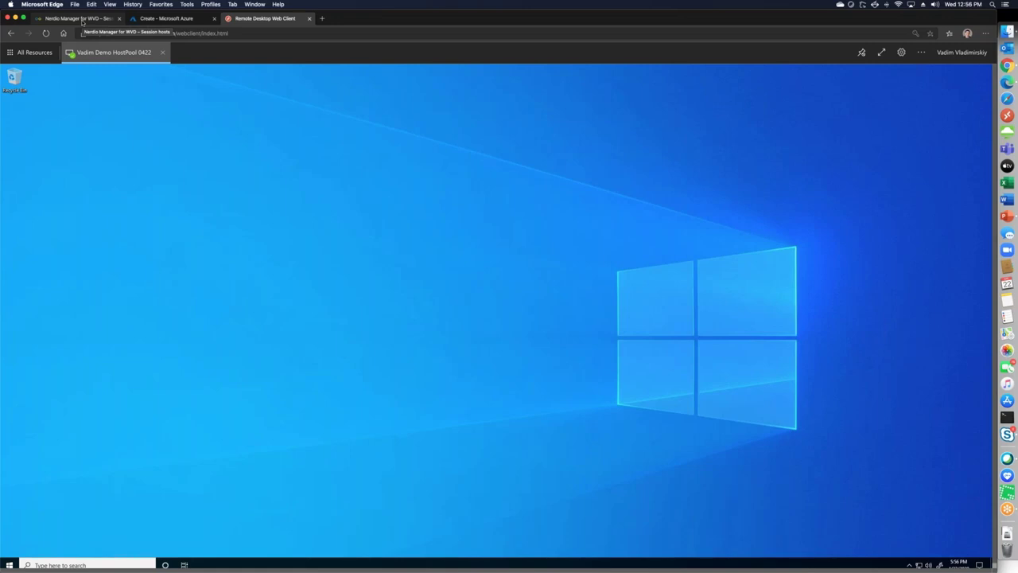
{"action": "left_click", "coordinate": [82, 19]}
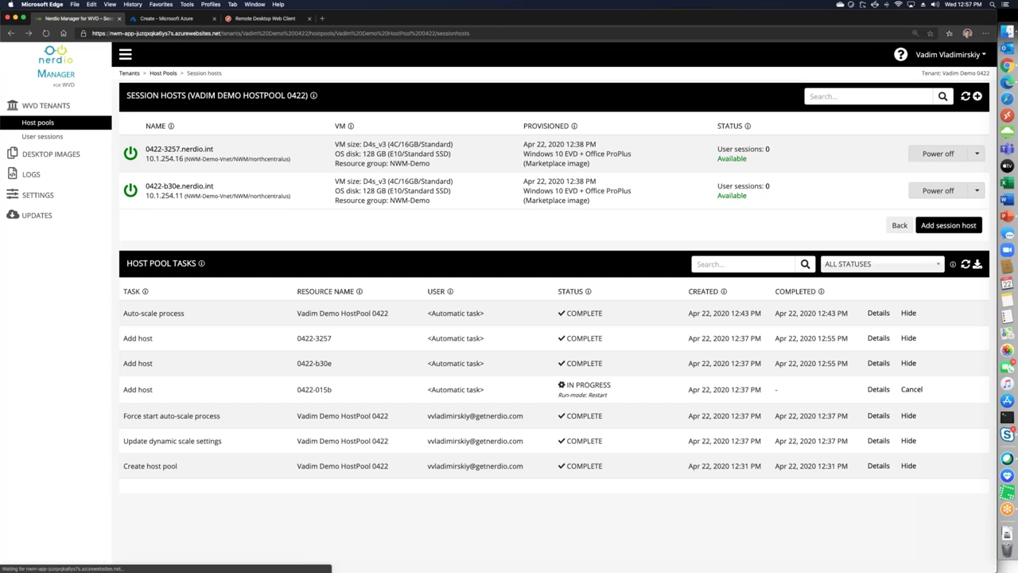
Switch auto-scale off for Vadim Demo HostPool 0422, save it, and return to its session hosts
{"action": "left_click", "coordinate": [898, 225]}
{"action": "left_click", "coordinate": [970, 240]}
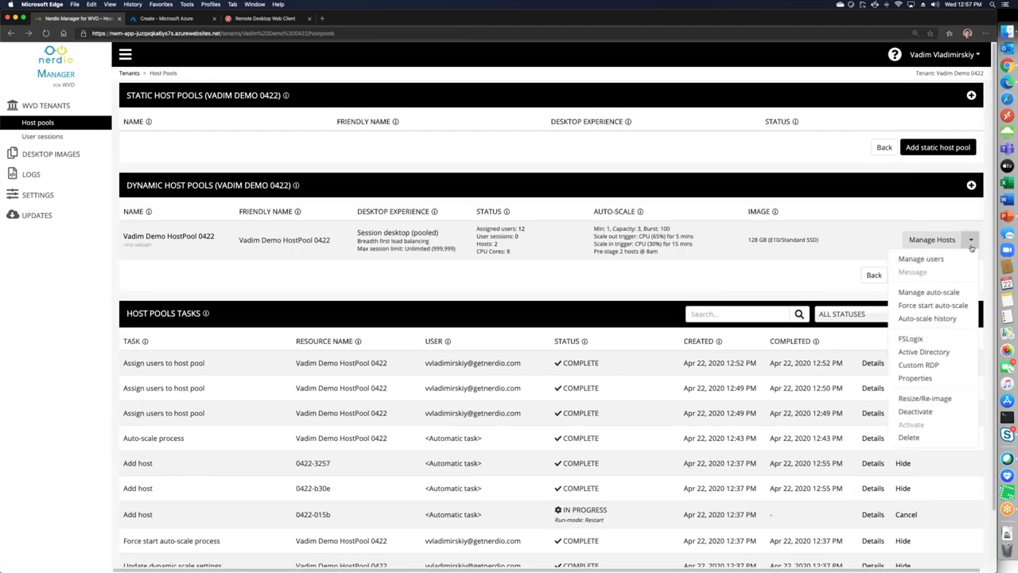
{"action": "left_click", "coordinate": [953, 293]}
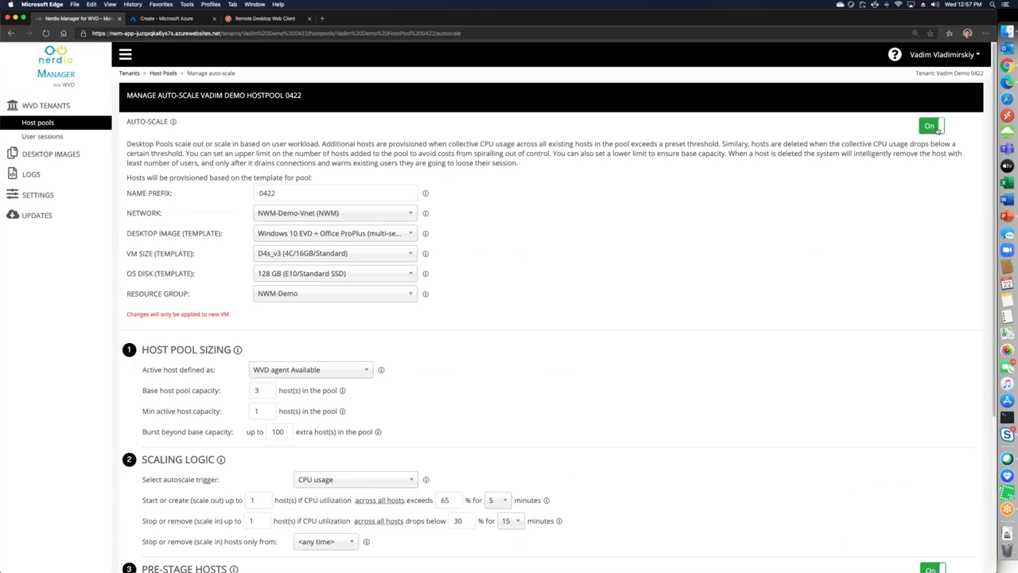
{"action": "scroll", "coordinate": [954, 549], "scroll_direction": "down", "scroll_amount": 5}
{"action": "left_click", "coordinate": [961, 547]}
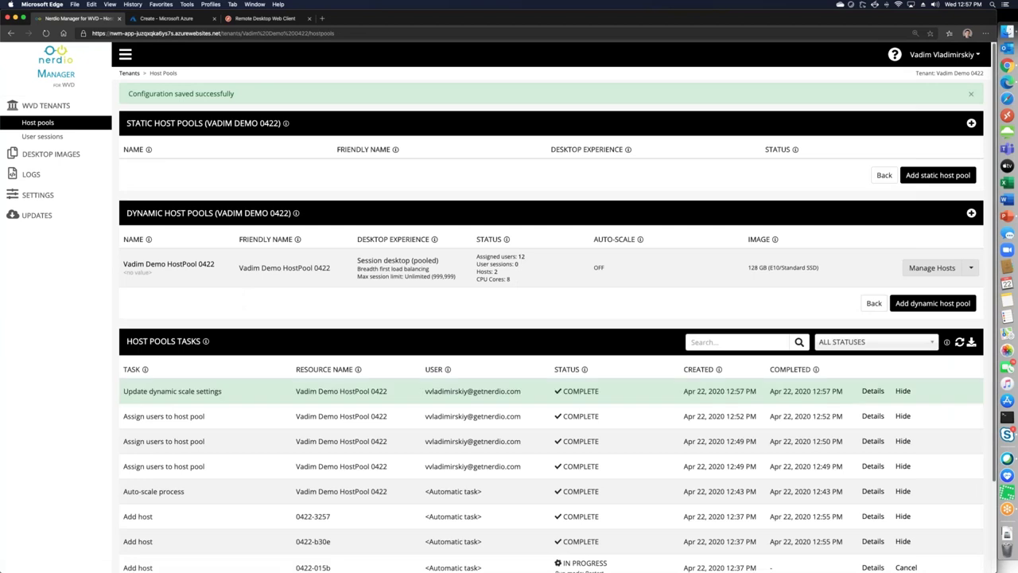
{"action": "left_click", "coordinate": [931, 267]}
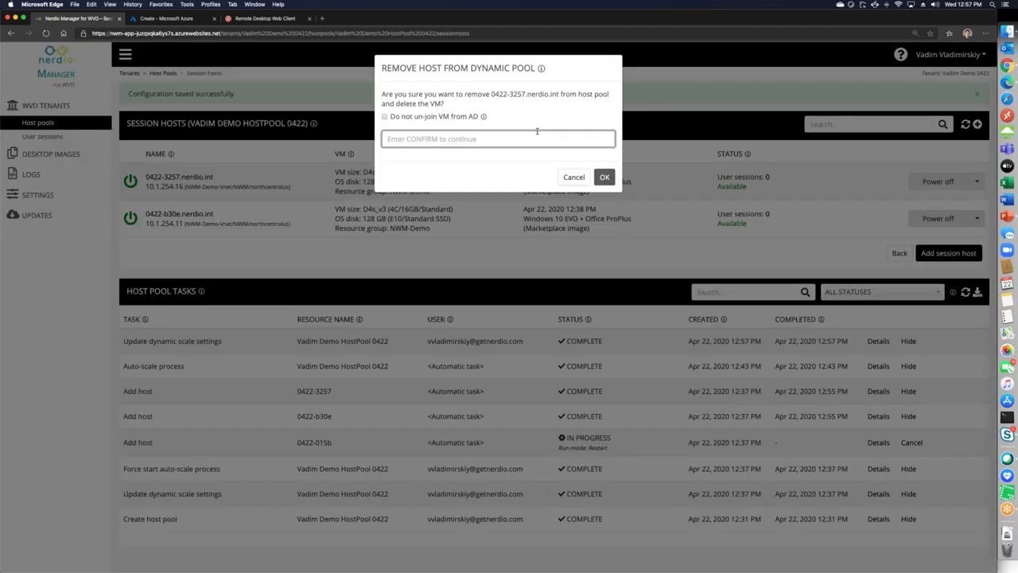
Confirm deleting host 0422-3257 by entering CONFIRM and clicking OK
{"action": "type", "text": "CONFRIM"}
{"action": "key", "text": "BackSpace"}
{"action": "key", "text": "BackSpace"}
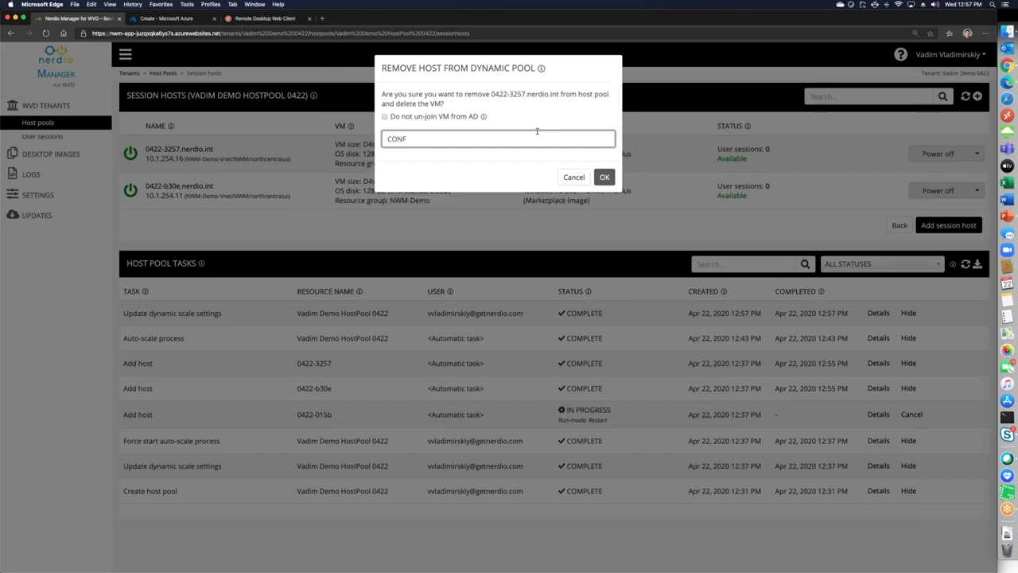
{"action": "type", "text": "IRM"}
{"action": "left_click", "coordinate": [604, 178]}
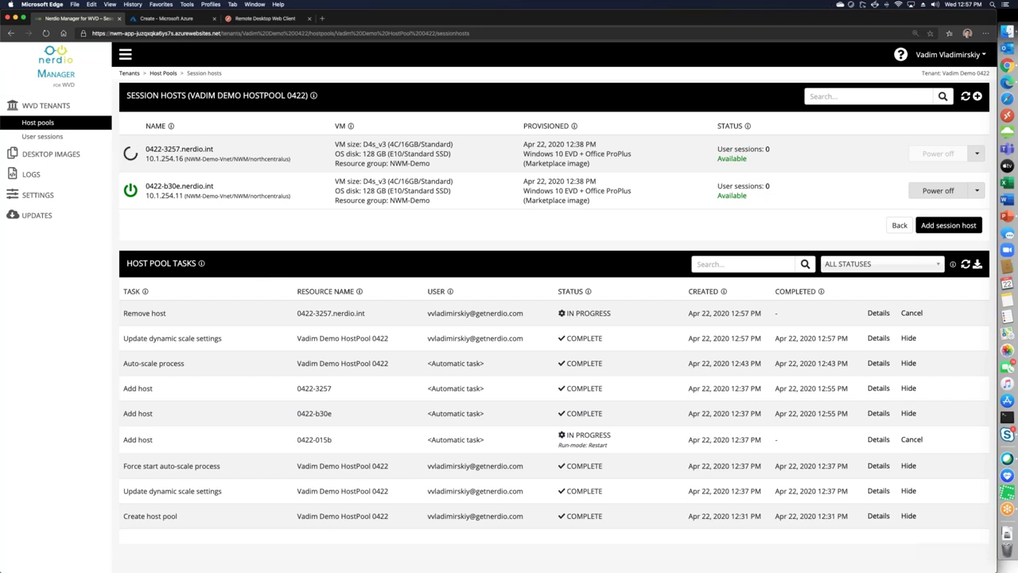
Delete host 0422-b30e from the pool, confirming with CONFIRM
{"action": "left_click", "coordinate": [976, 190]}
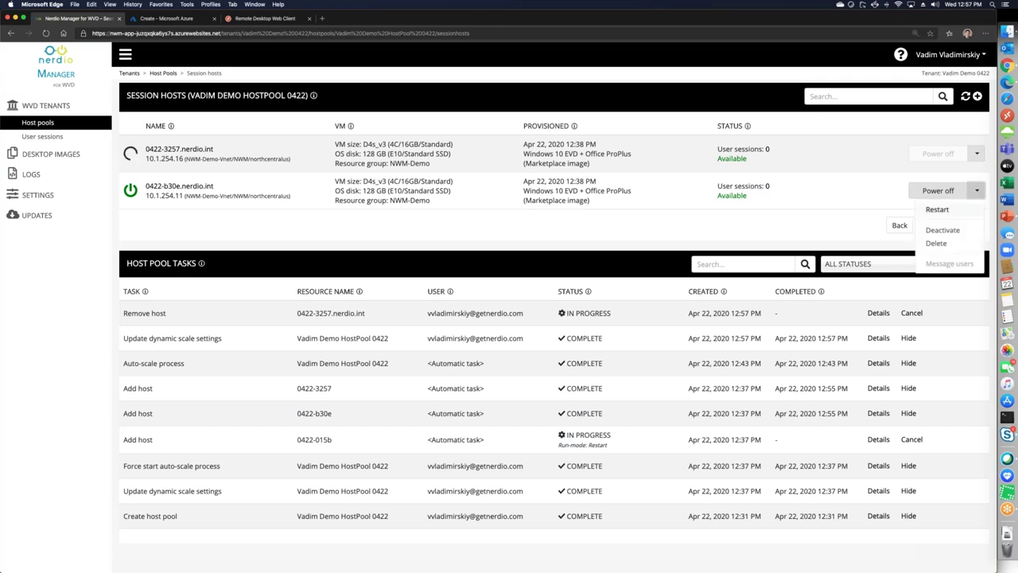
{"action": "left_click", "coordinate": [936, 243]}
{"action": "type", "text": "CONFIRM"}
{"action": "left_click", "coordinate": [603, 177]}
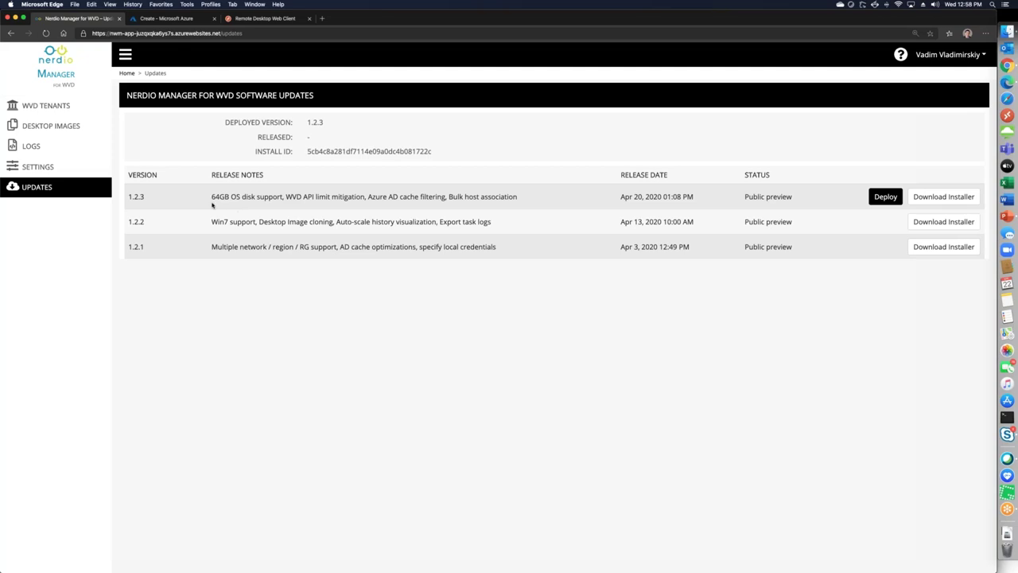
{"action": "left_click_drag", "start_coordinate": [212, 196], "coordinate": [326, 196]}
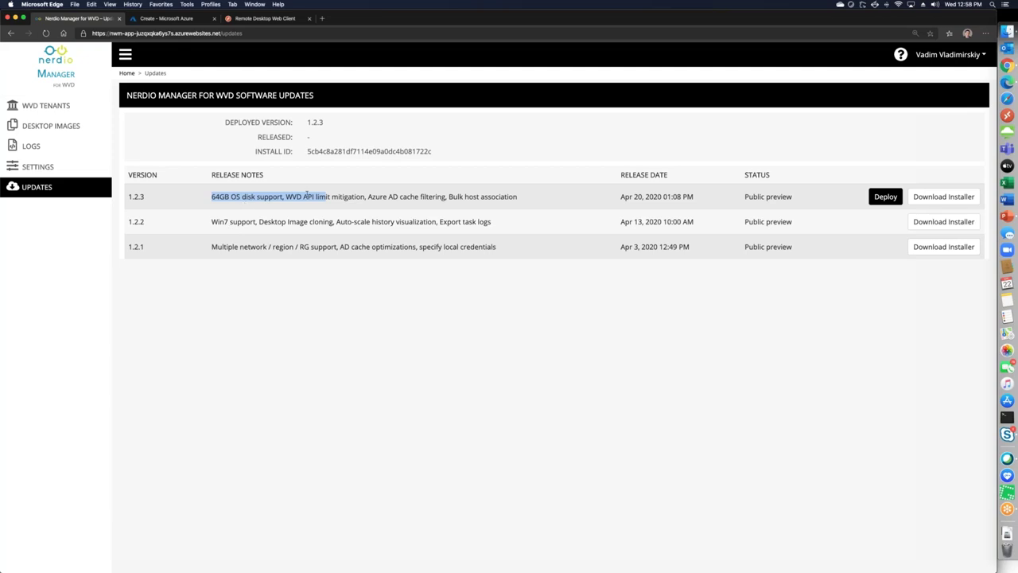
{"action": "left_click", "coordinate": [872, 162]}
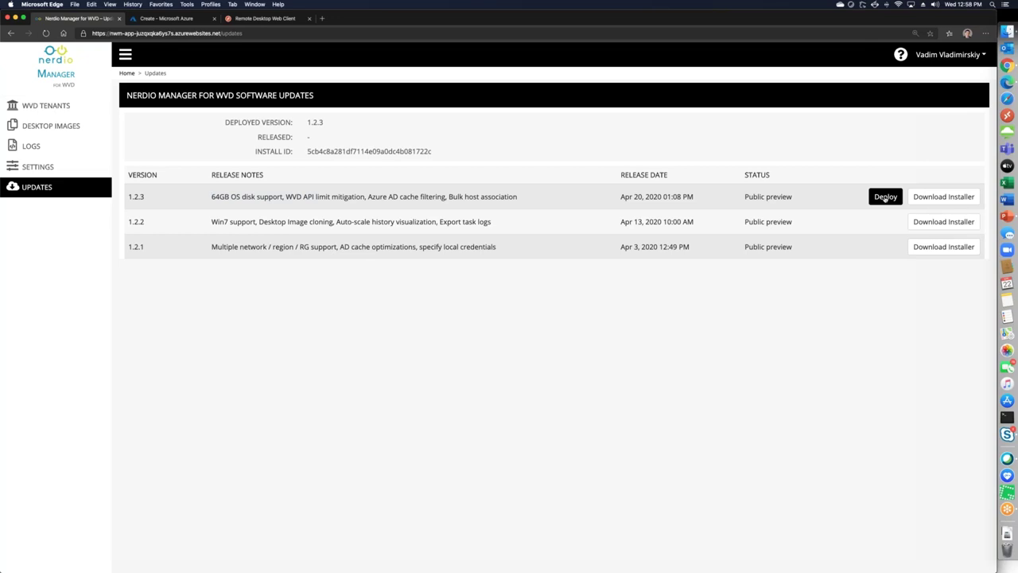